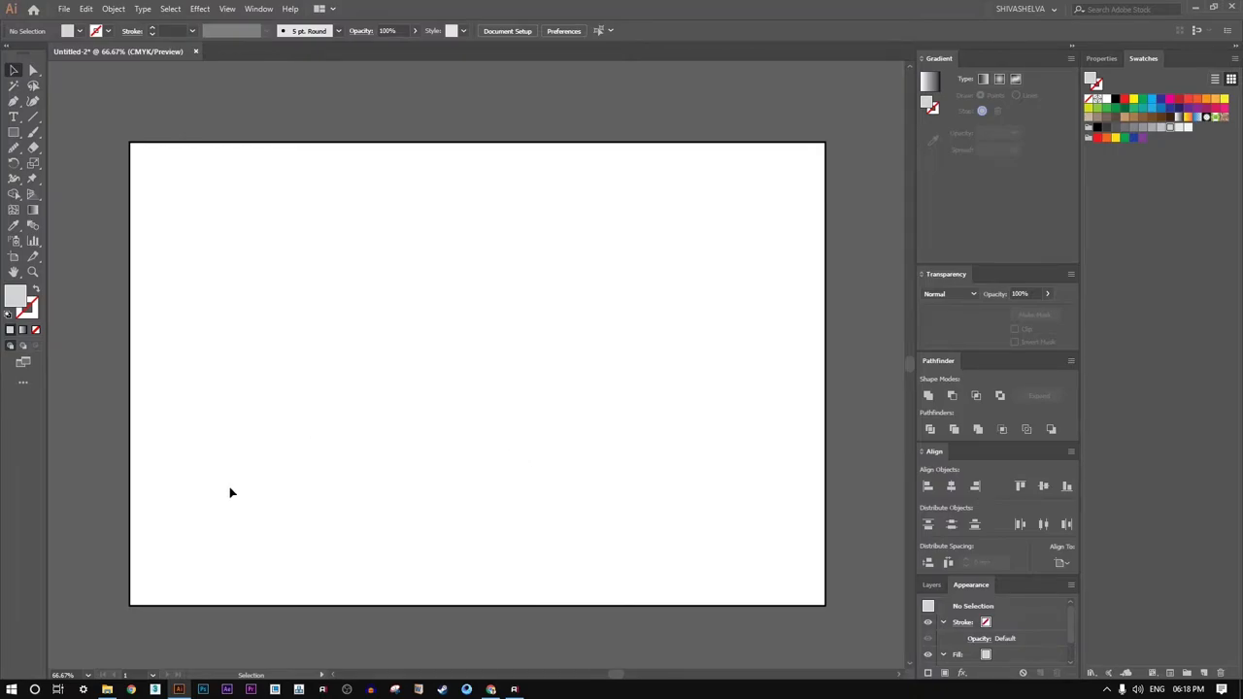
- Drag FREE SKETCH.jpg from the FIRE LOGO folder into the blank Illustrator document
left_click(106, 689)
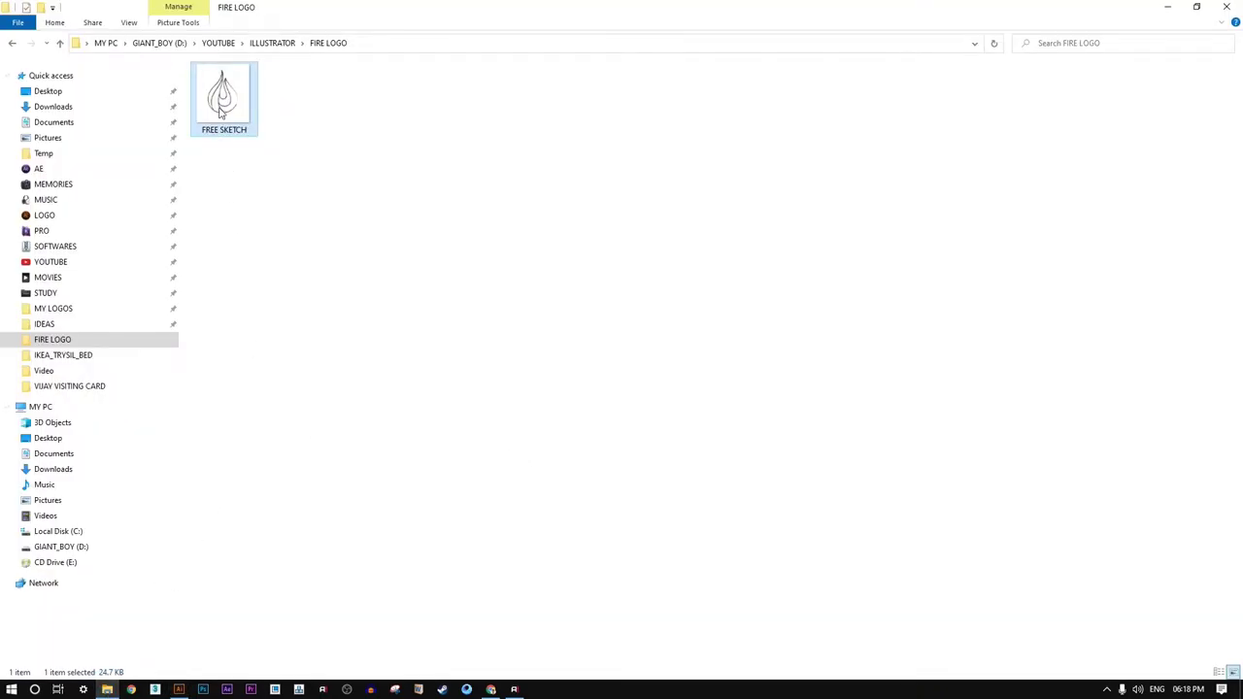
mouse_move(221, 114)
left_mouse_down()
mouse_move(180, 690)
mouse_move(476, 398)
left_mouse_up()
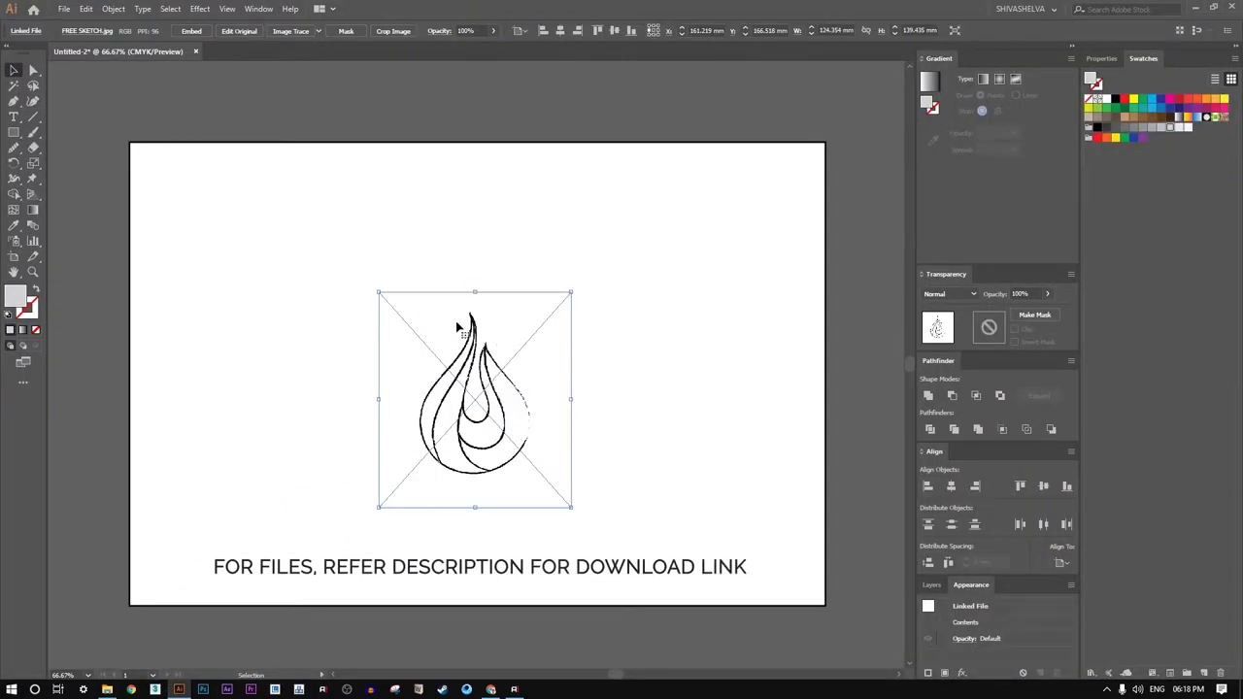
- Place the flame sketch, enlarge it from the corner and centre it on the artboard
left_click_drag(379, 292, 250, 147)
left_click_drag(475, 335, 565, 388)
left_click_drag(648, 554, 683, 587)
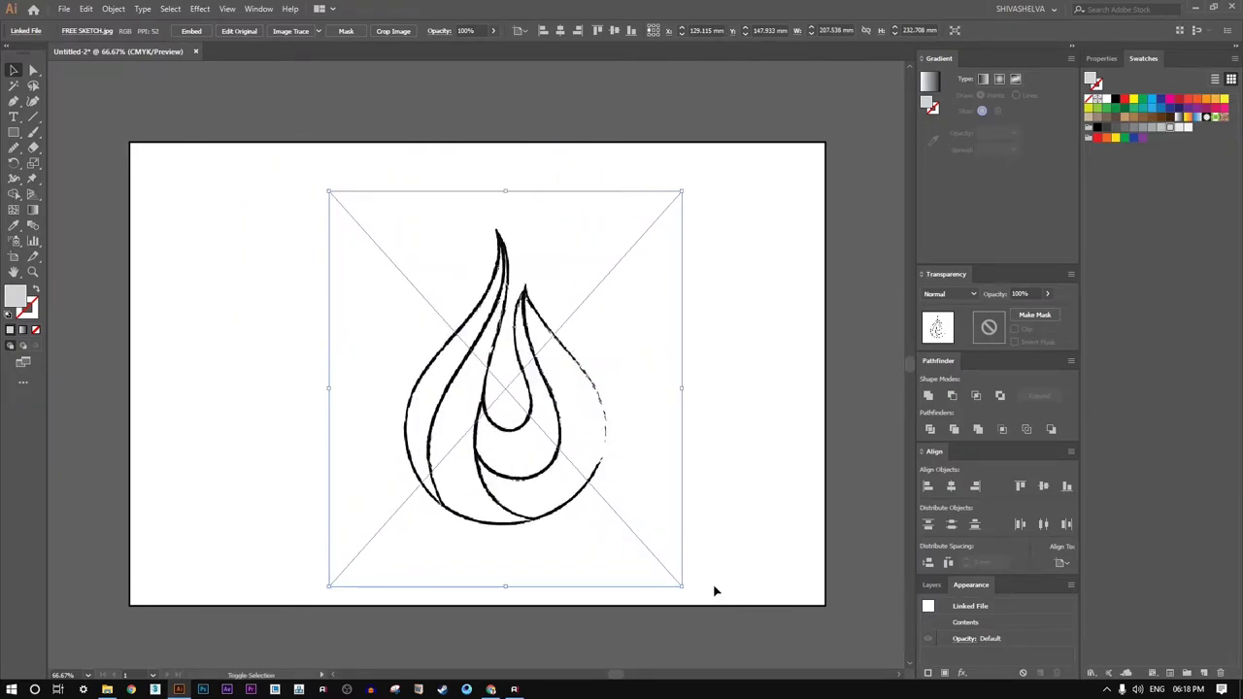
left_click_drag(596, 469, 568, 447)
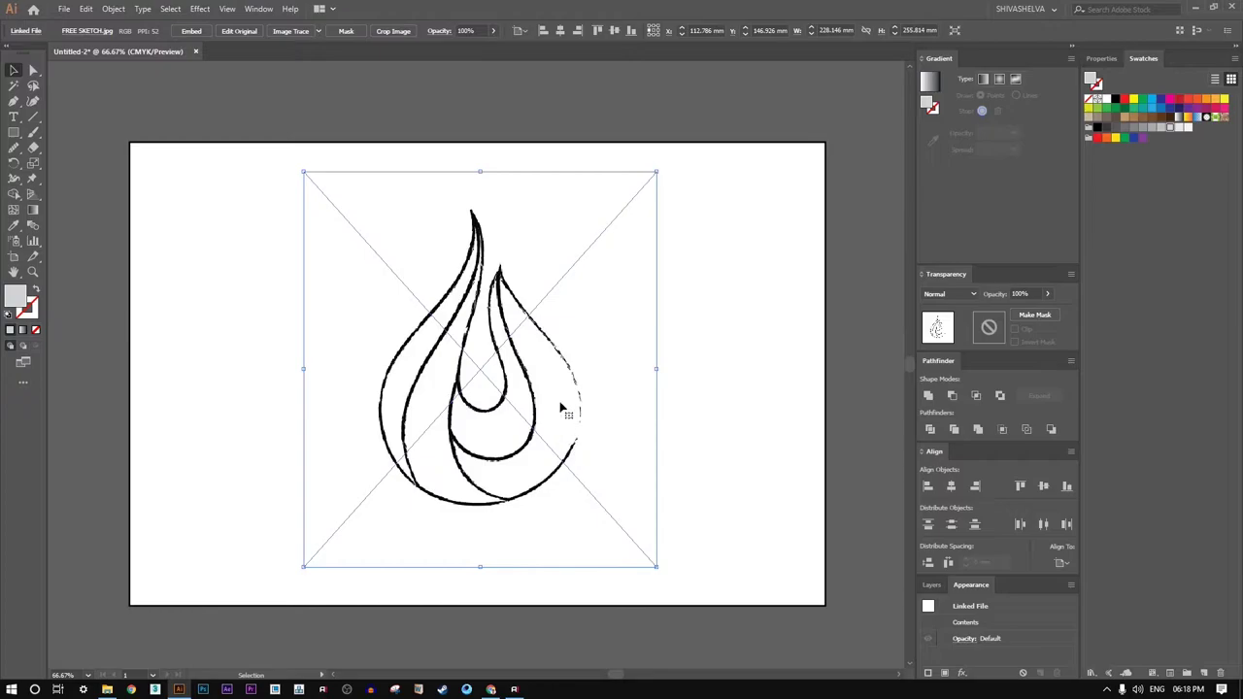
- Lock the sketch in place with Object > Lock > Selection
left_click(114, 9)
mouse_move(136, 85)
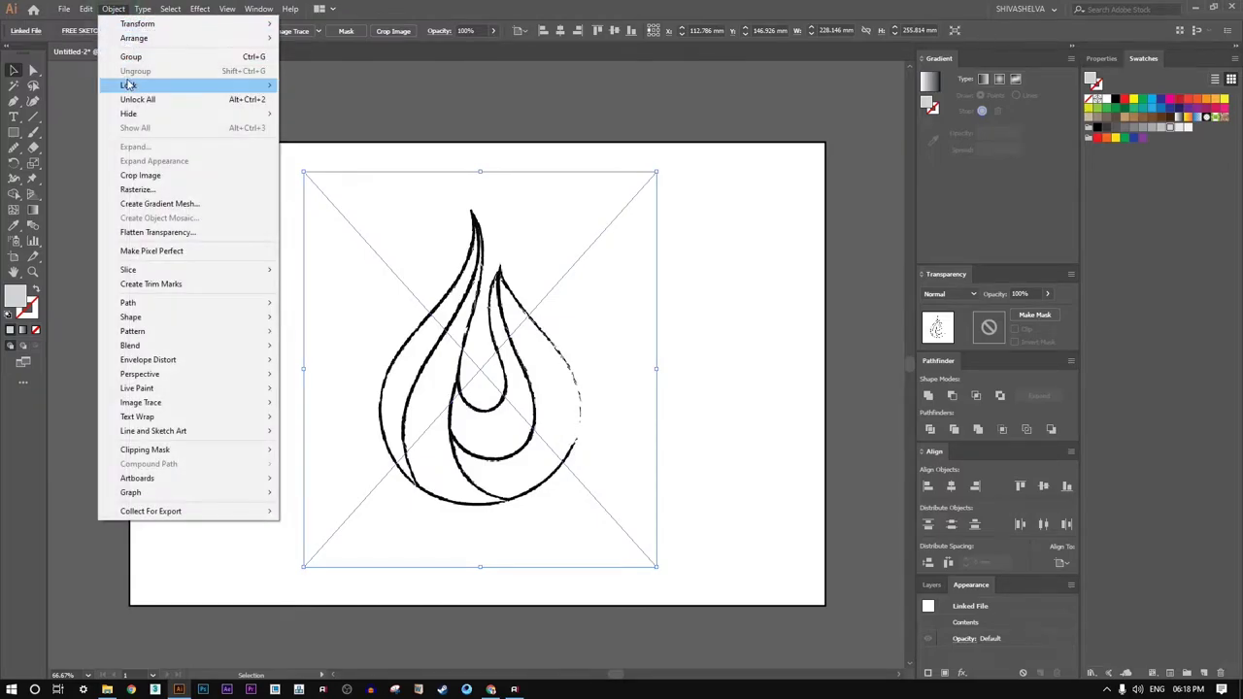
left_click(313, 84)
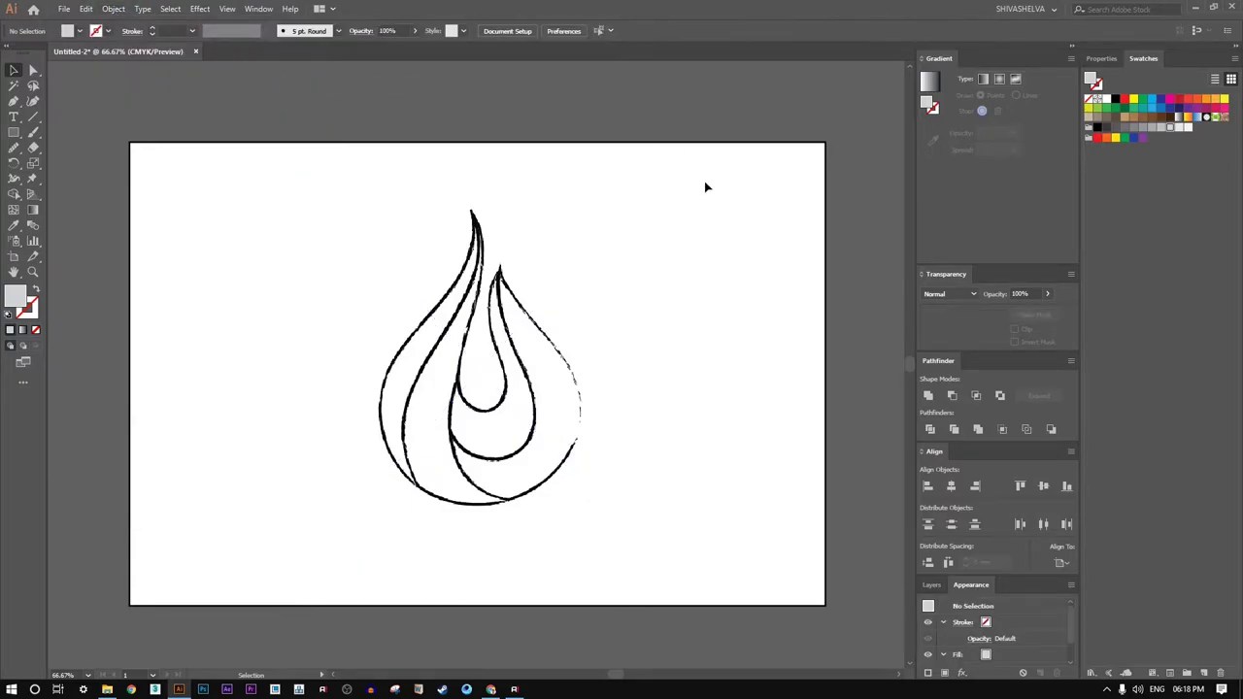
left_click_drag(13, 101, 98, 99)
- At 100% zoom, pen-trace the flame's top tip and left edge as an outline-only path
key("ctrl+1")
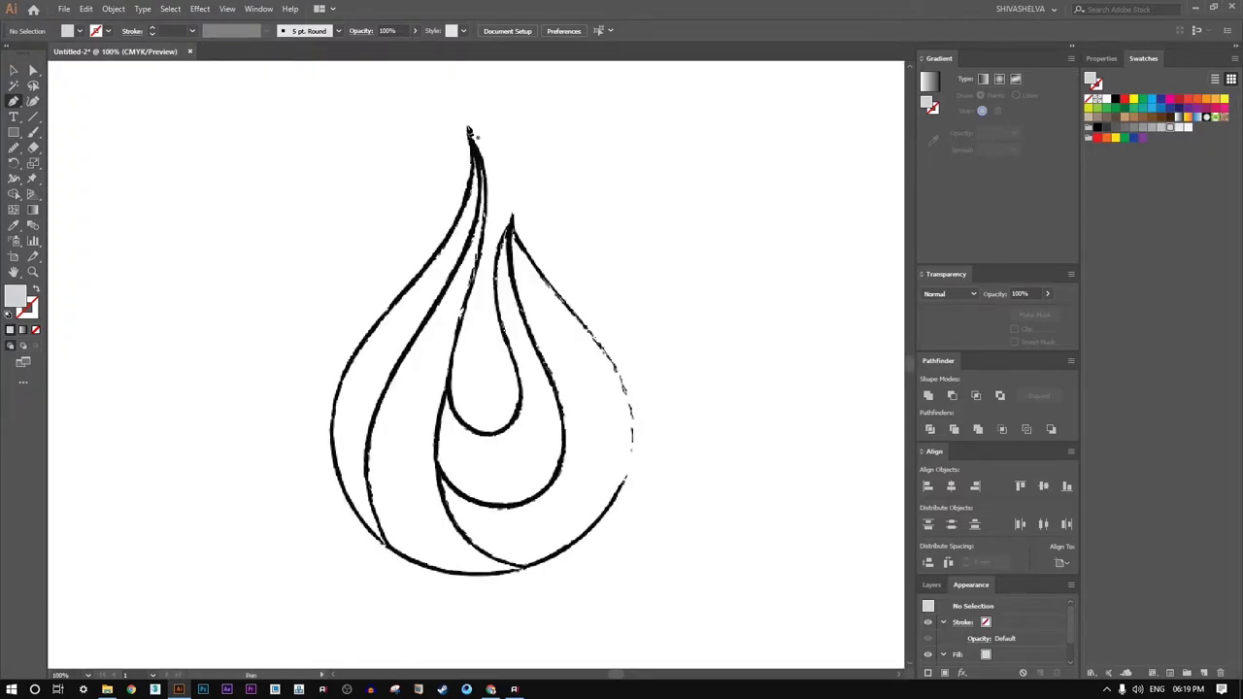
left_click(467, 133)
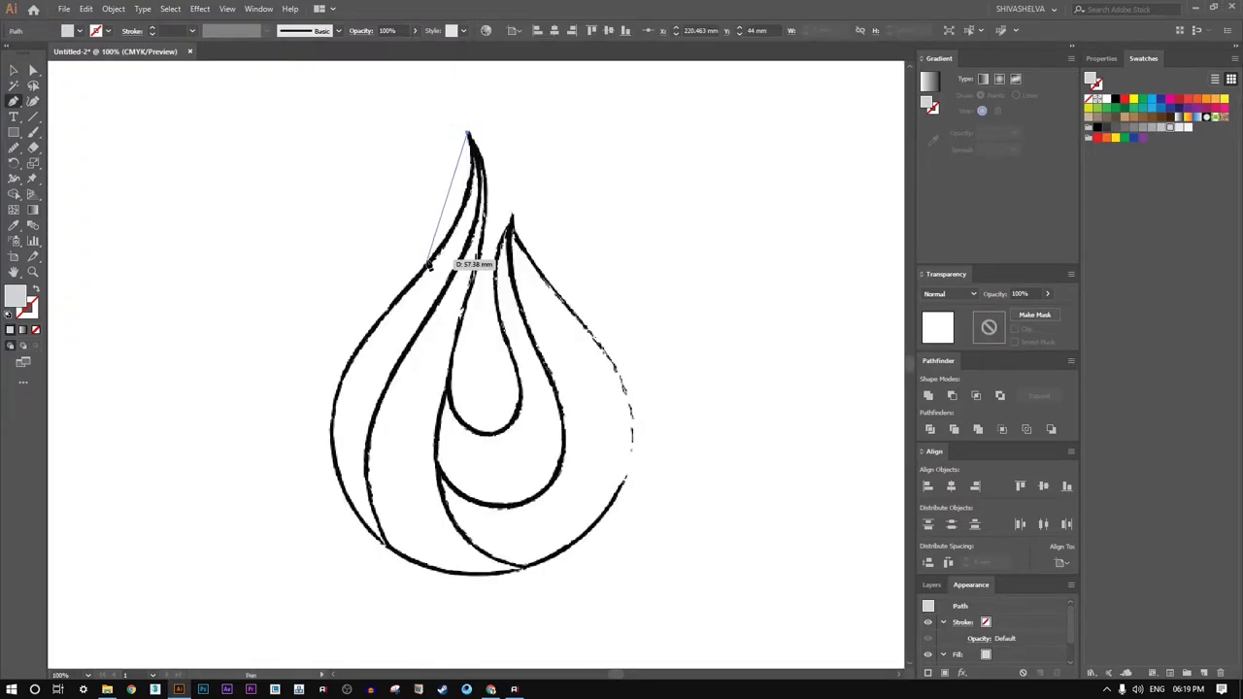
left_click_drag(433, 256, 370, 308)
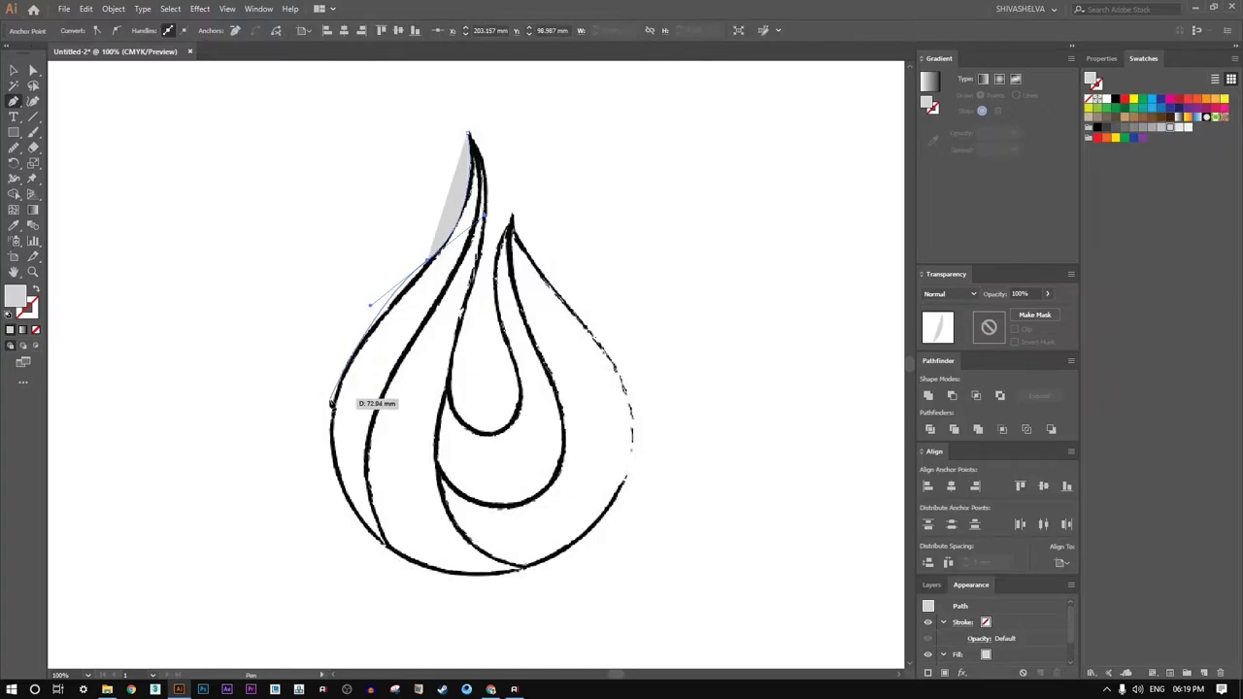
left_click_drag(330, 394, 333, 451)
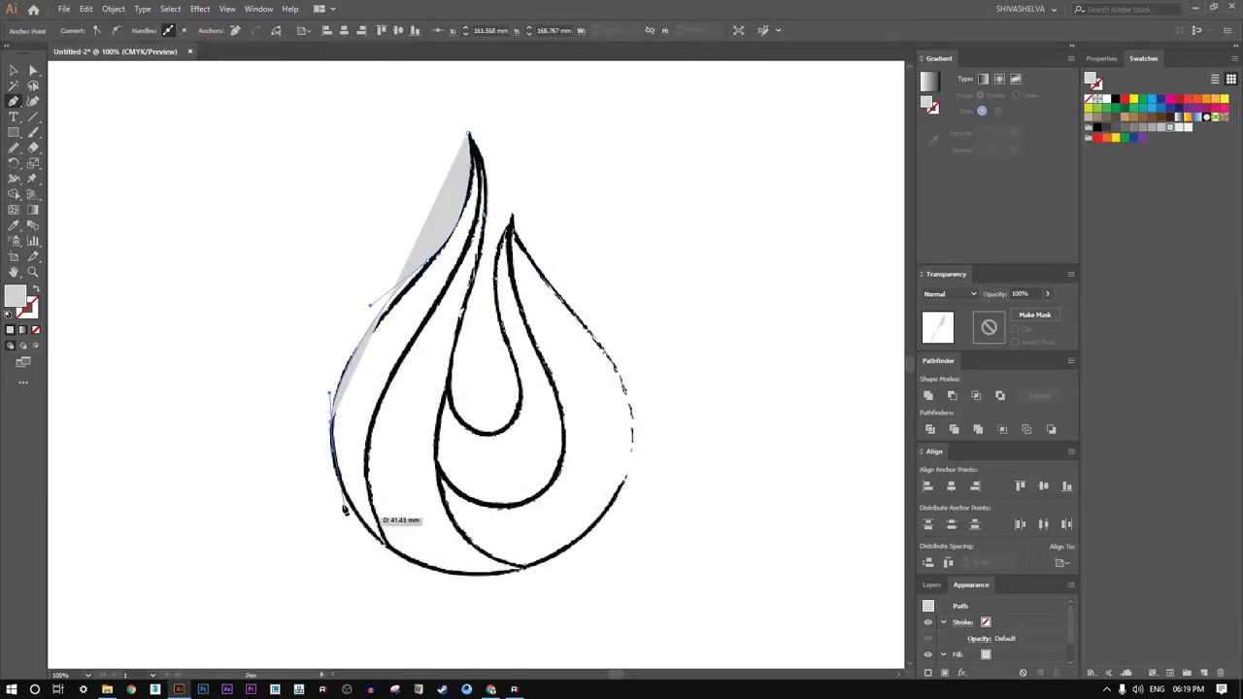
left_click(35, 289)
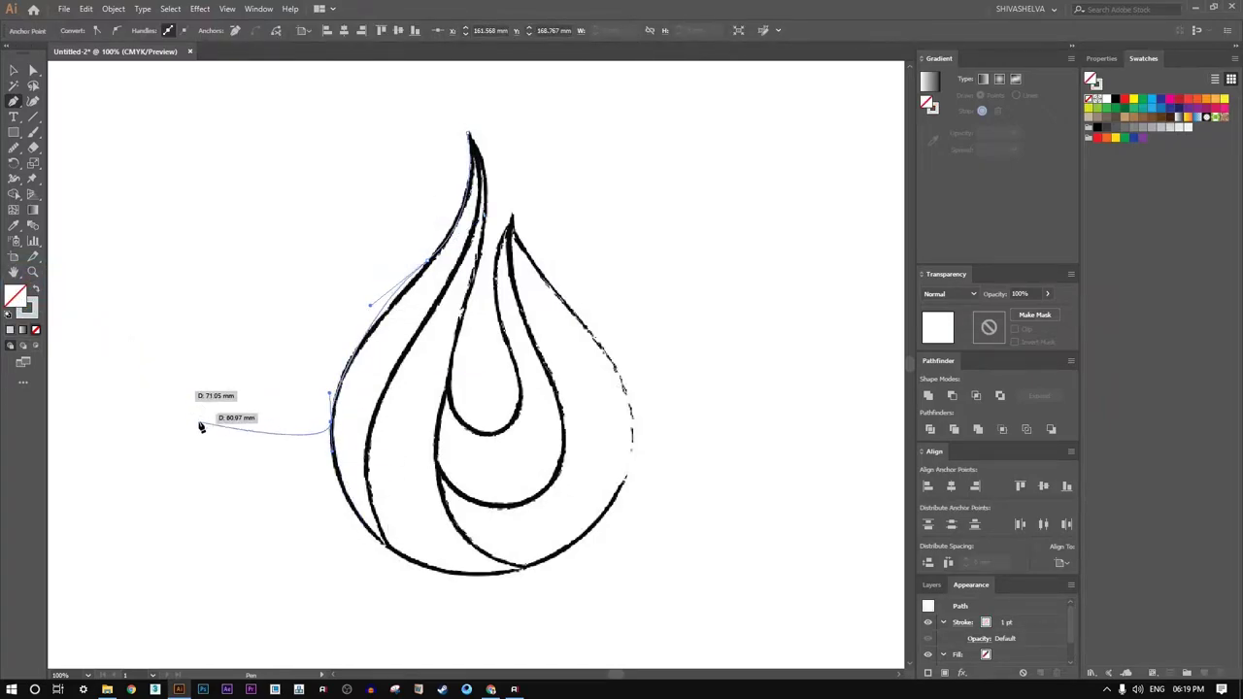
- Continue the path around the flame's bottom, right edge and inner tongue, then deselect
left_click_drag(477, 575, 615, 580)
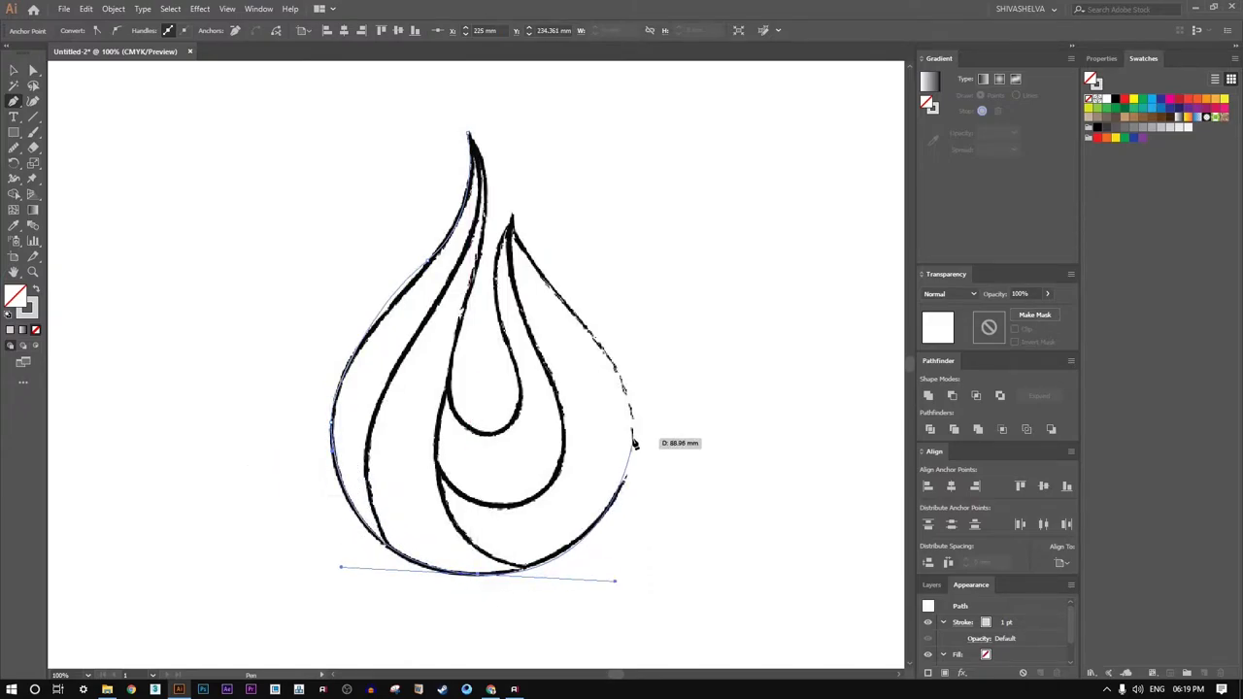
mouse_move(633, 433)
left_mouse_down()
mouse_move(581, 277)
mouse_move(507, 250)
mouse_move(525, 333)
left_mouse_up()
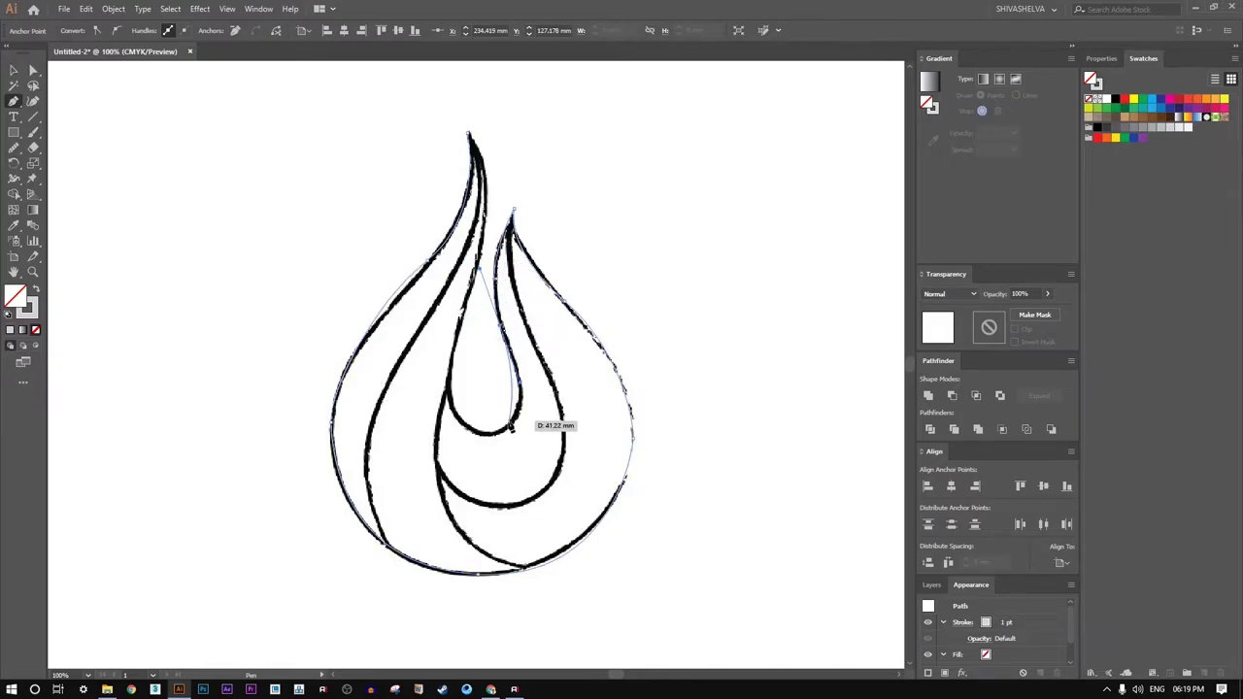
left_click_drag(492, 433, 452, 439)
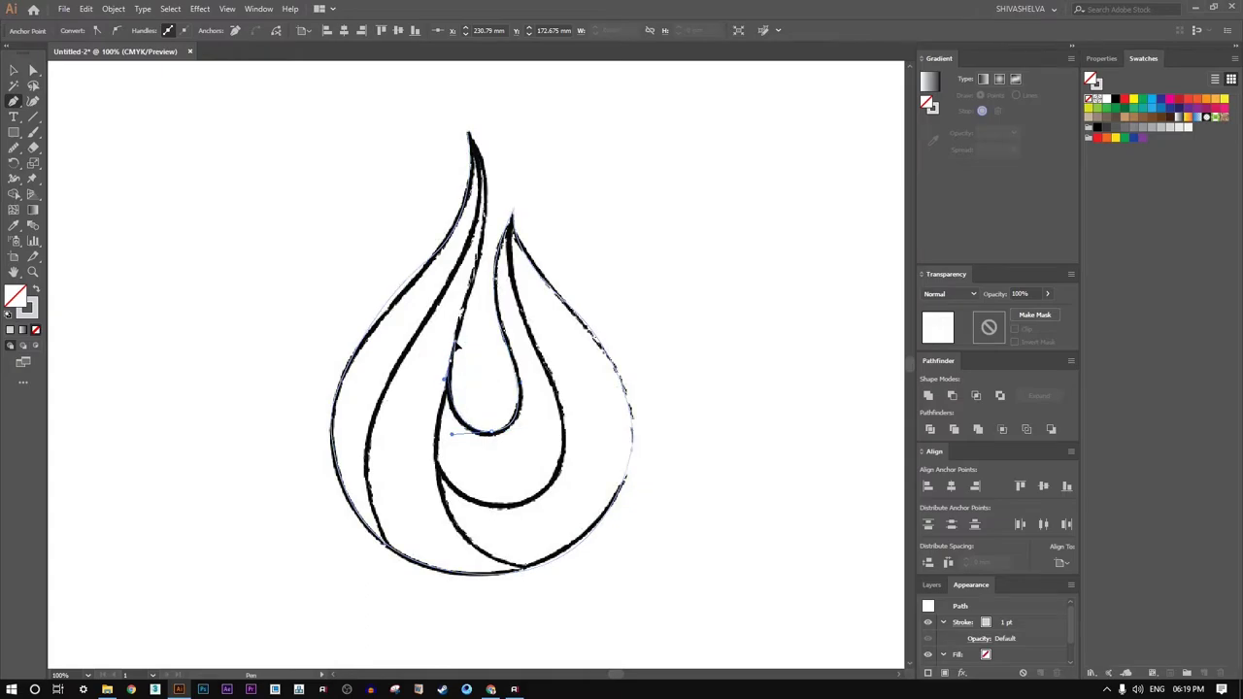
mouse_move(445, 379)
left_mouse_down()
mouse_move(463, 324)
mouse_move(470, 134)
left_mouse_up()
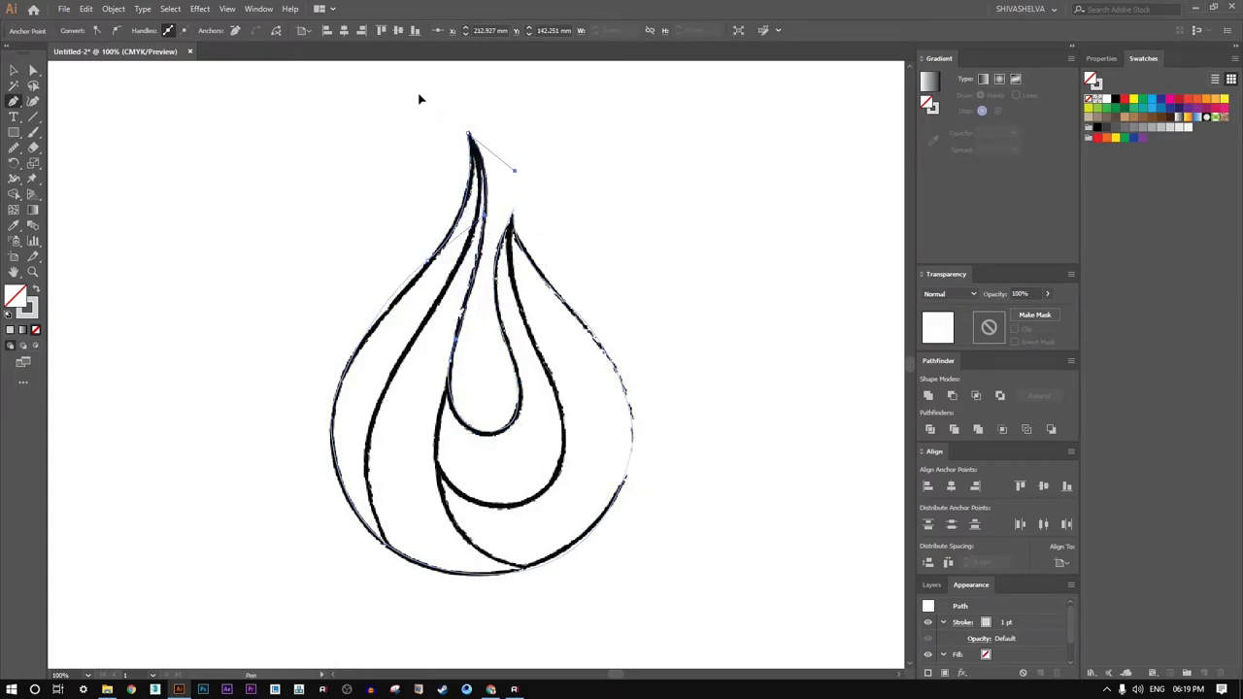
left_click(13, 70)
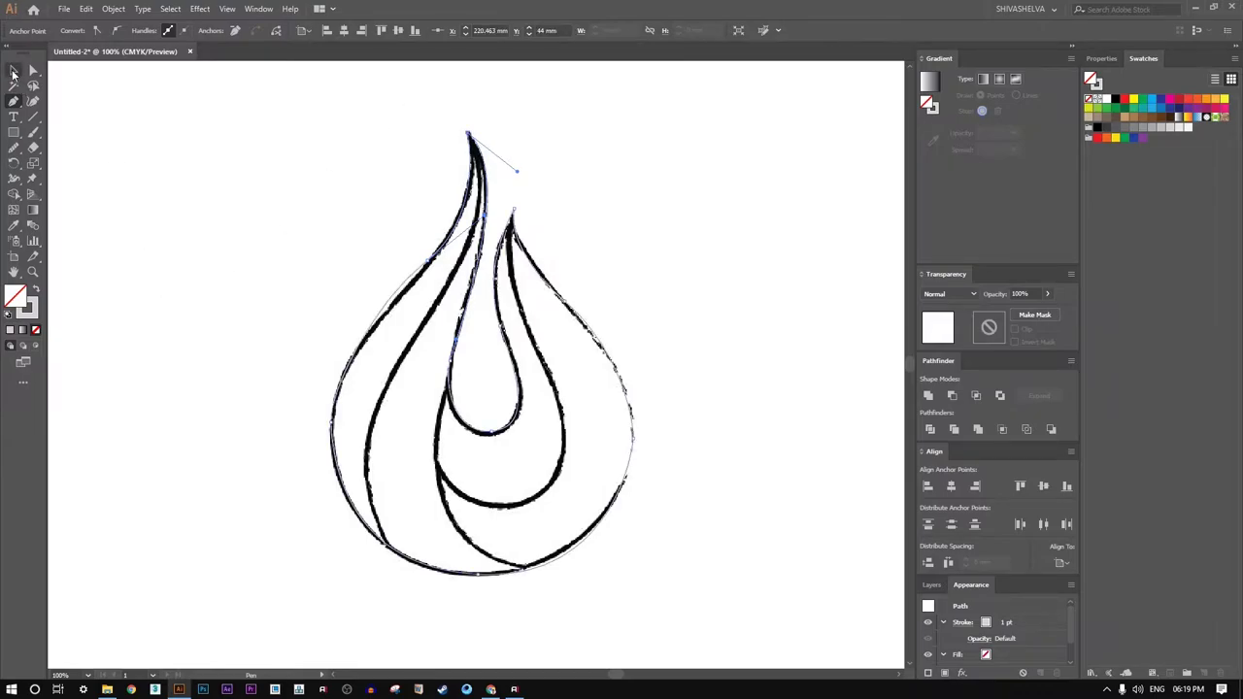
left_click(736, 288)
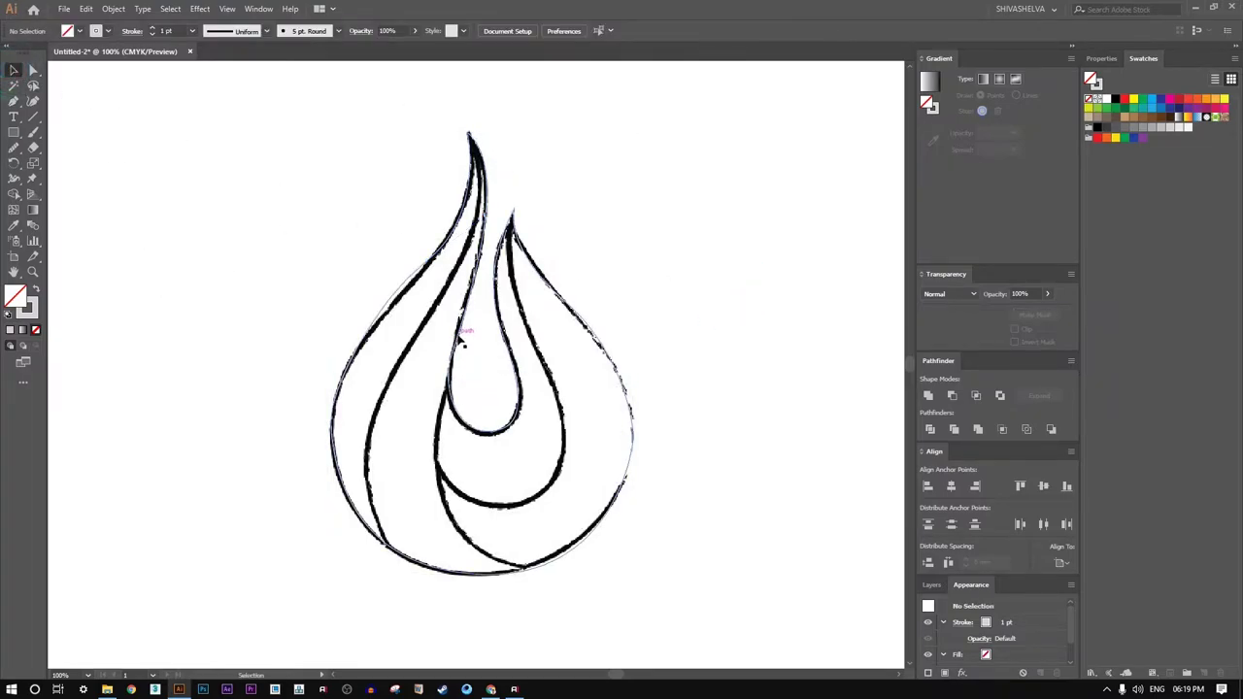
- Give the traced flame outline a red stroke at 4 pt weight, then deselect it
left_click(458, 333)
left_click(31, 310)
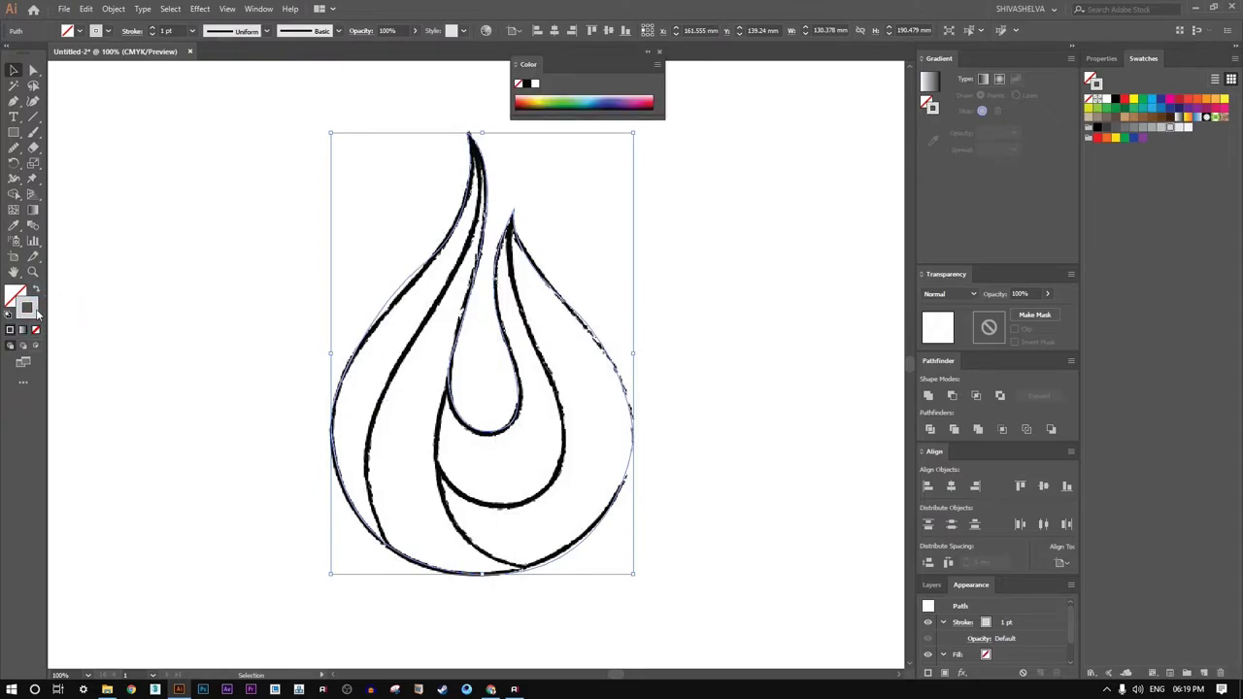
left_click(1189, 101)
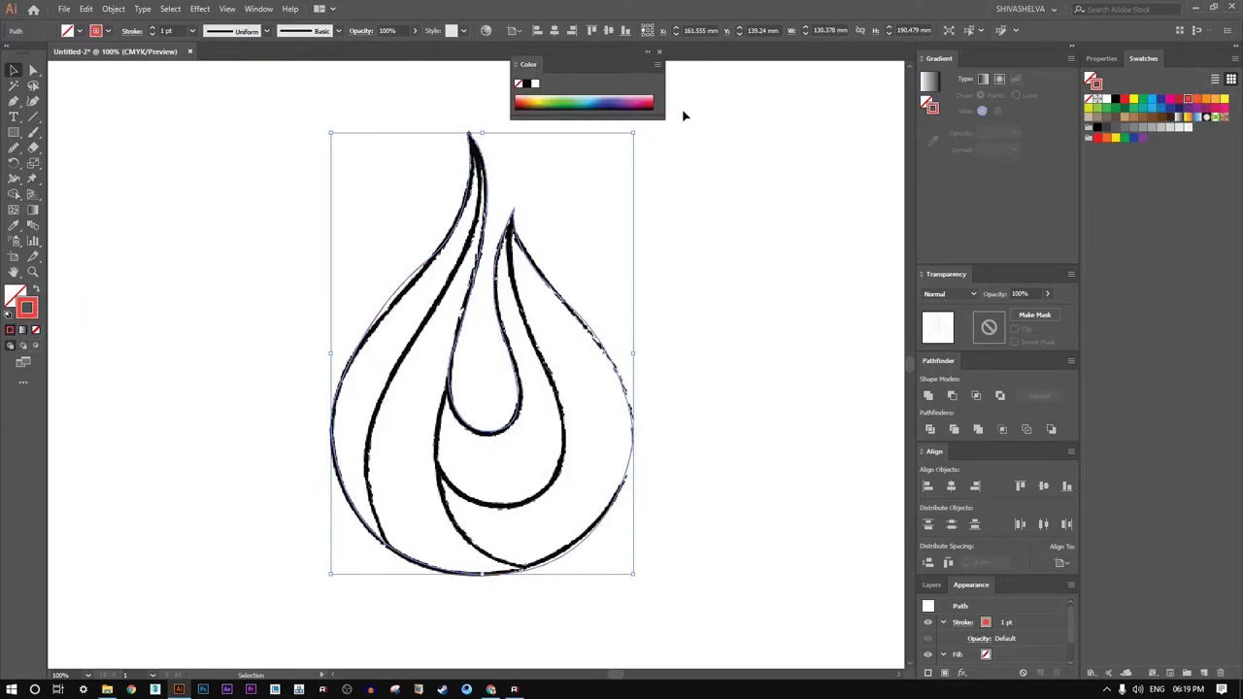
left_click(152, 30)
left_click(152, 30)
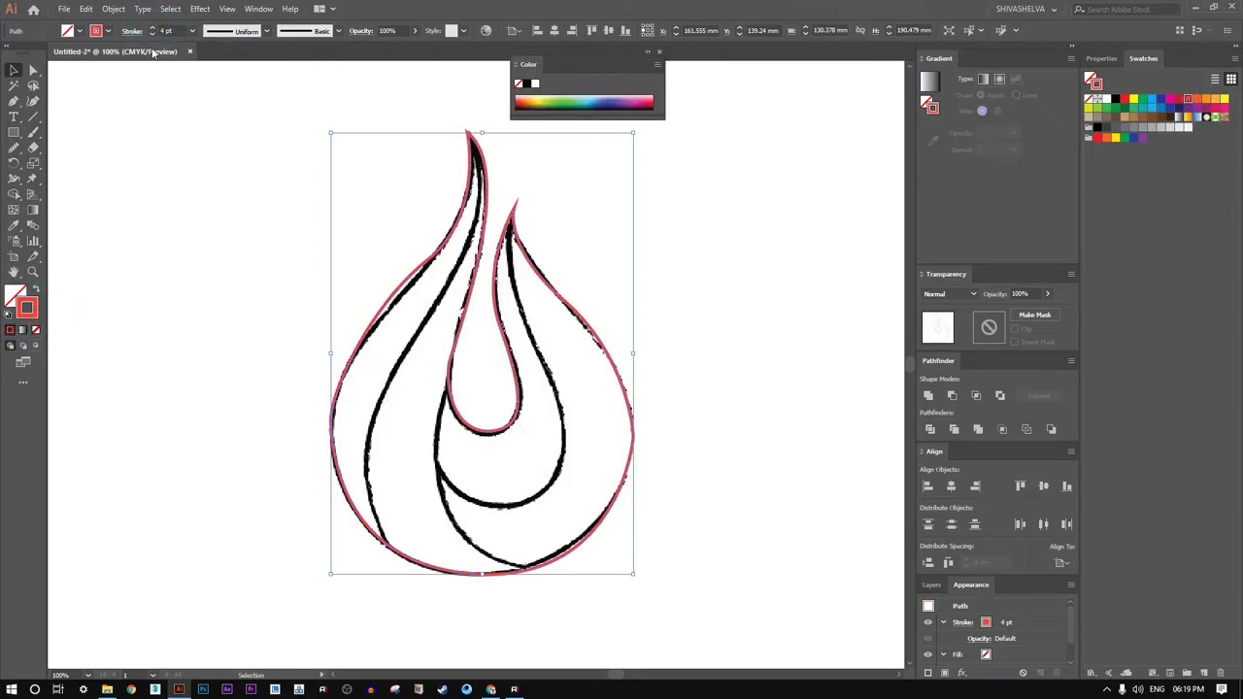
left_click(149, 273)
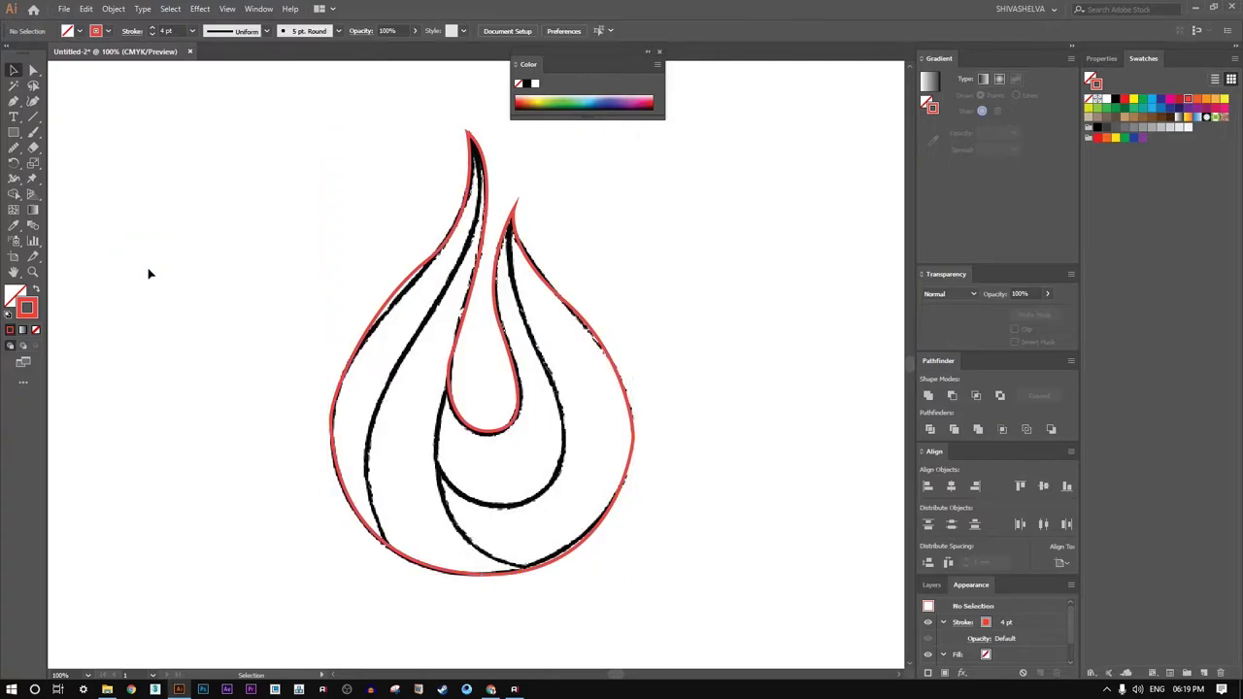
left_click(659, 54)
left_click(13, 103)
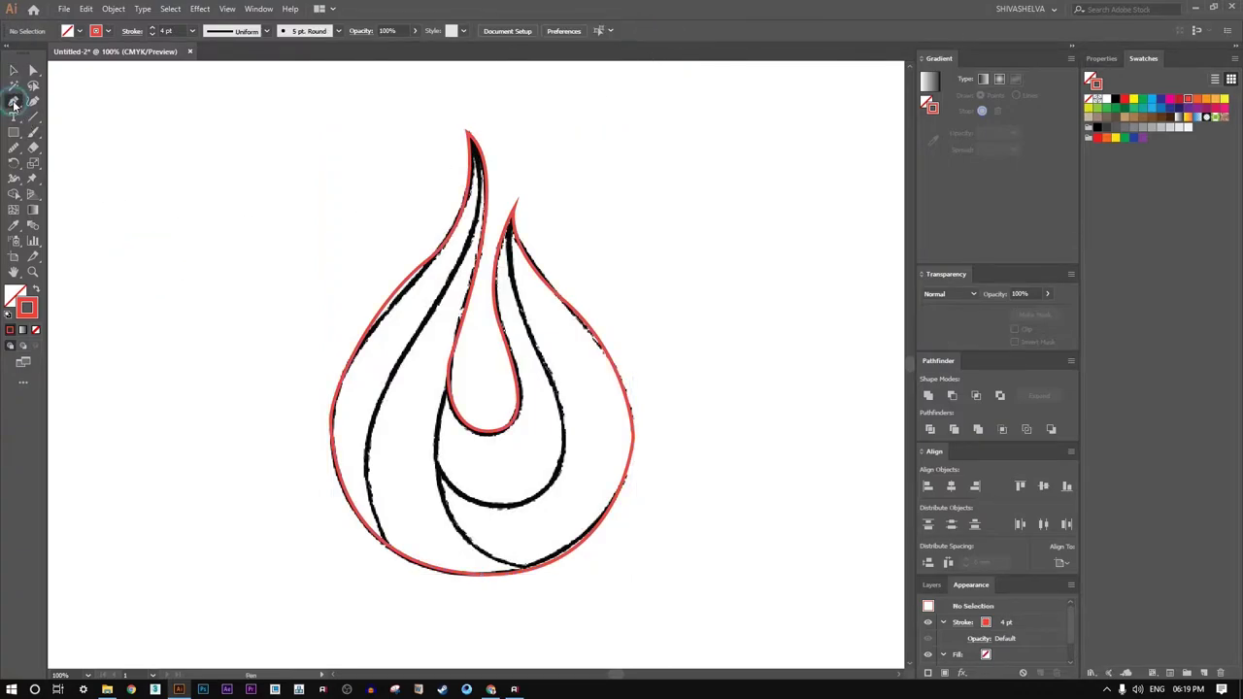
- Trace the inner flame's right side and crescent curve in red, then deselect
left_click(516, 213)
left_click_drag(551, 375, 604, 472)
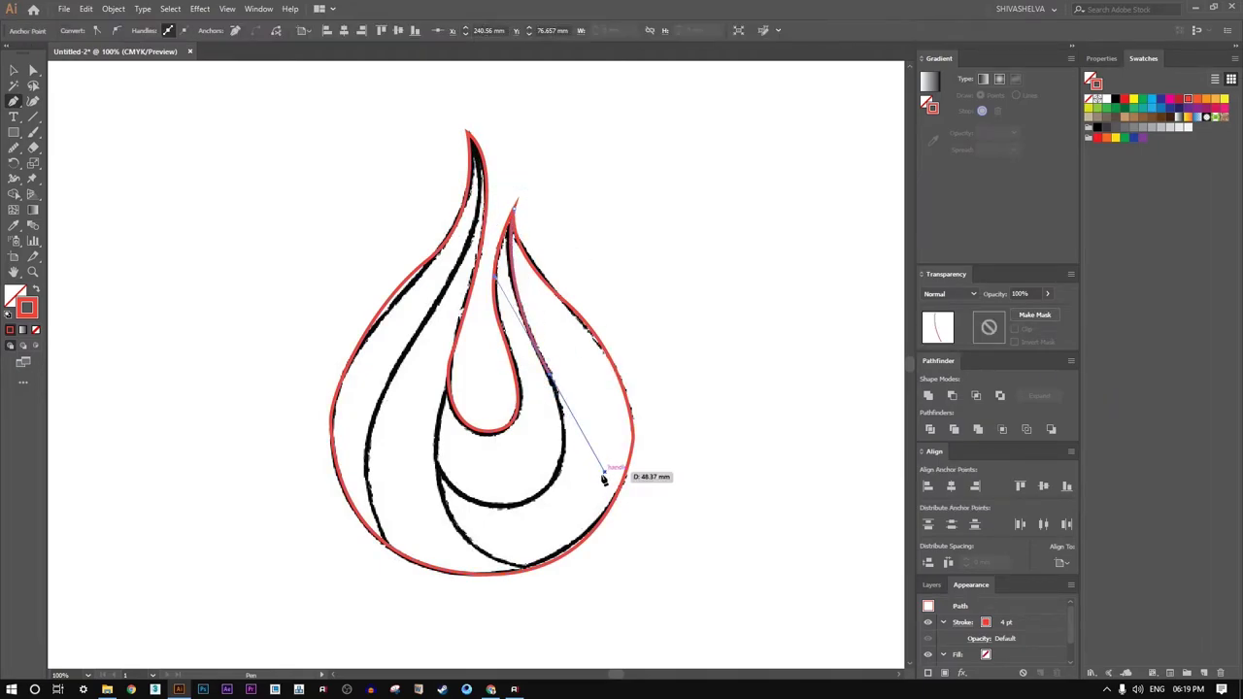
left_click(498, 507)
mouse_move(498, 507)
left_mouse_down()
mouse_move(410, 397)
mouse_move(408, 371)
left_mouse_up()
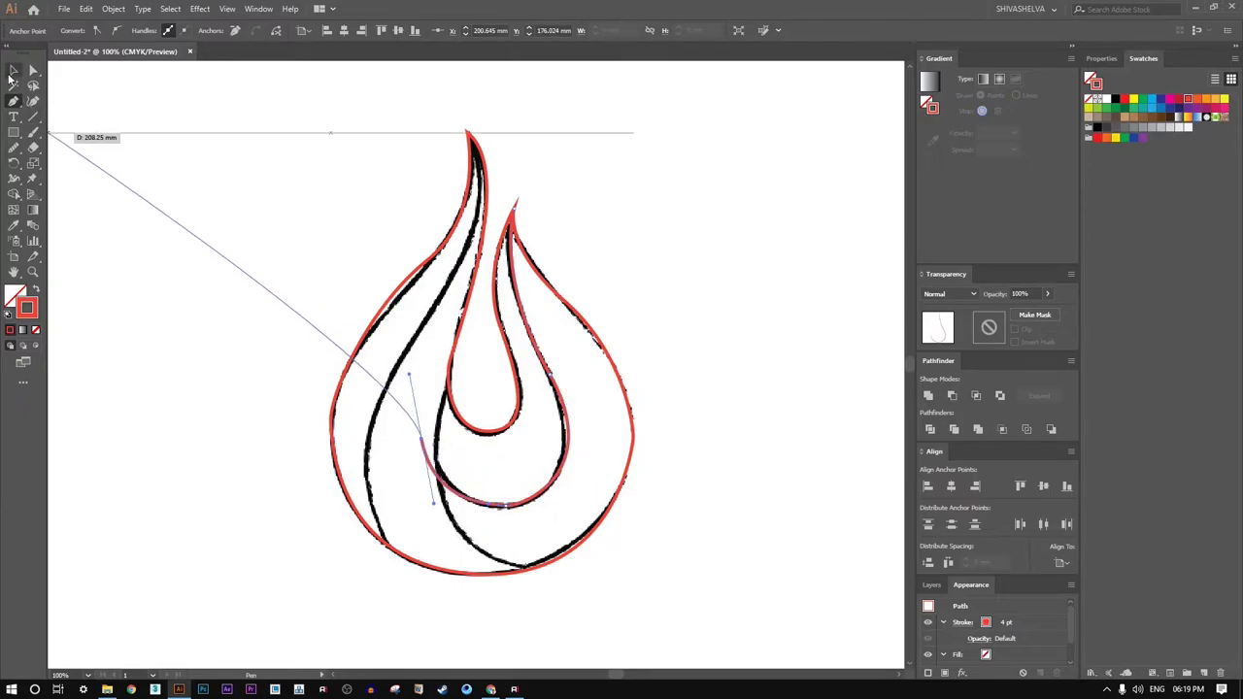
left_click(13, 72)
left_click(148, 158)
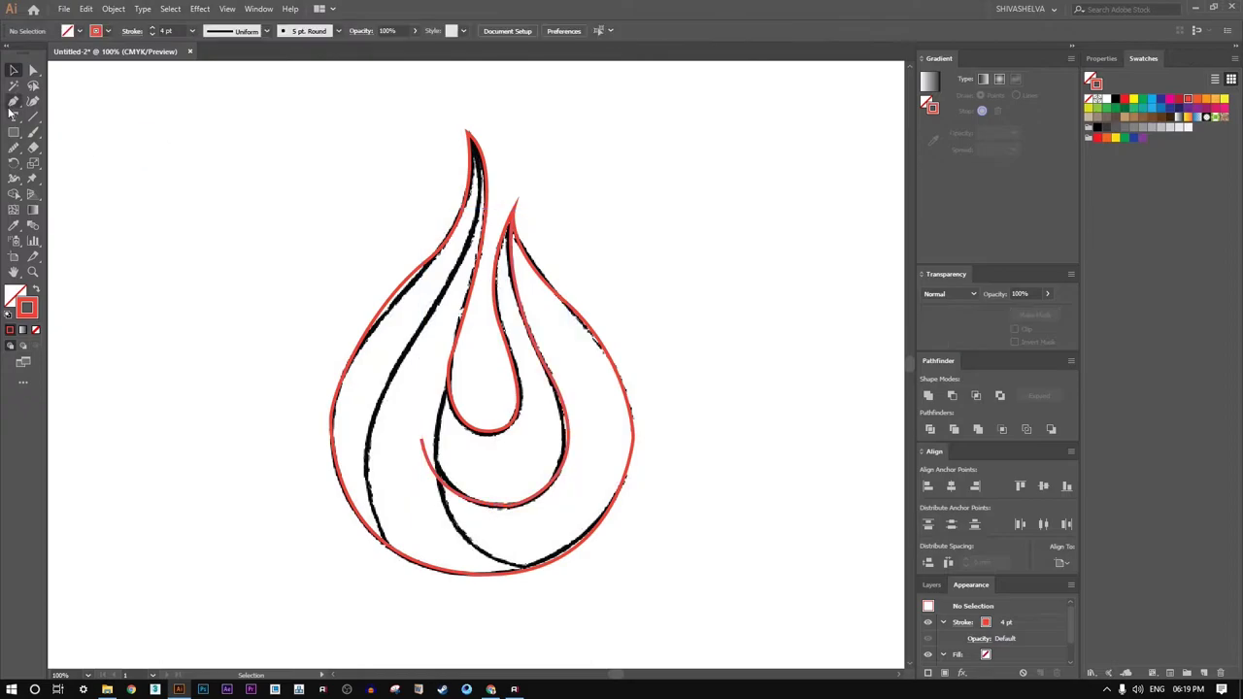
- Trace the flame's left inner line, extending it below the flame's bottom
left_click(12, 103)
left_click(467, 131)
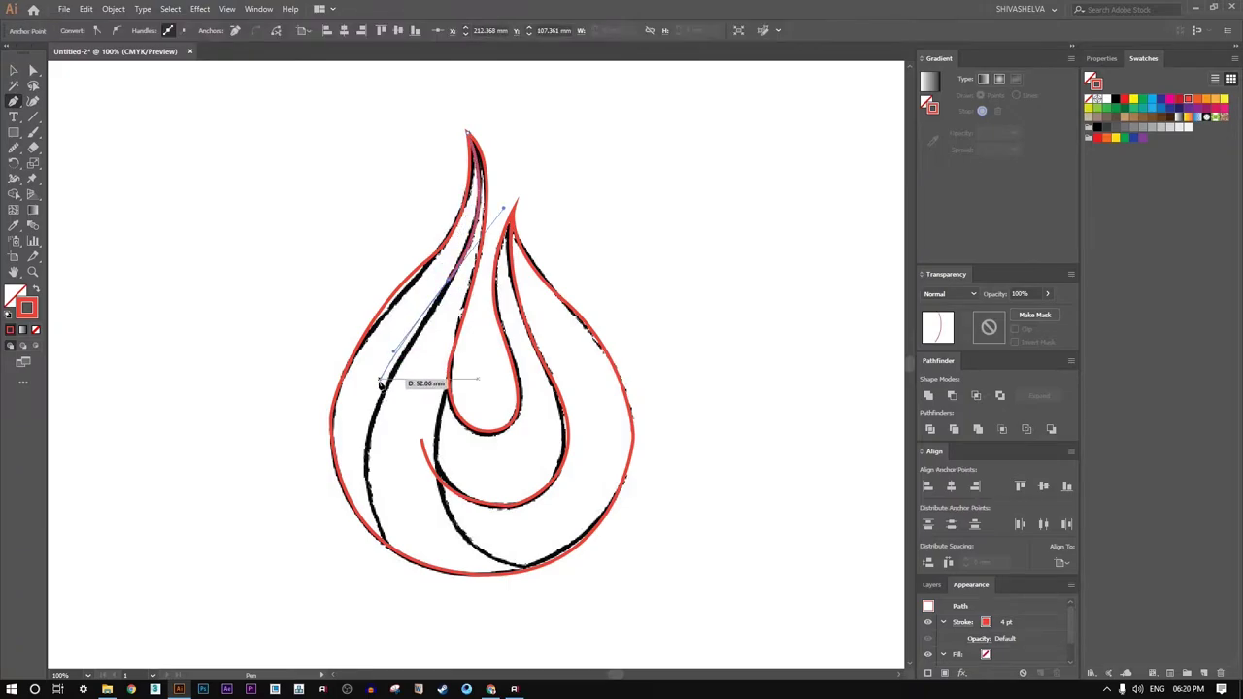
mouse_move(395, 355)
left_mouse_down()
mouse_move(347, 419)
mouse_move(389, 531)
left_mouse_up()
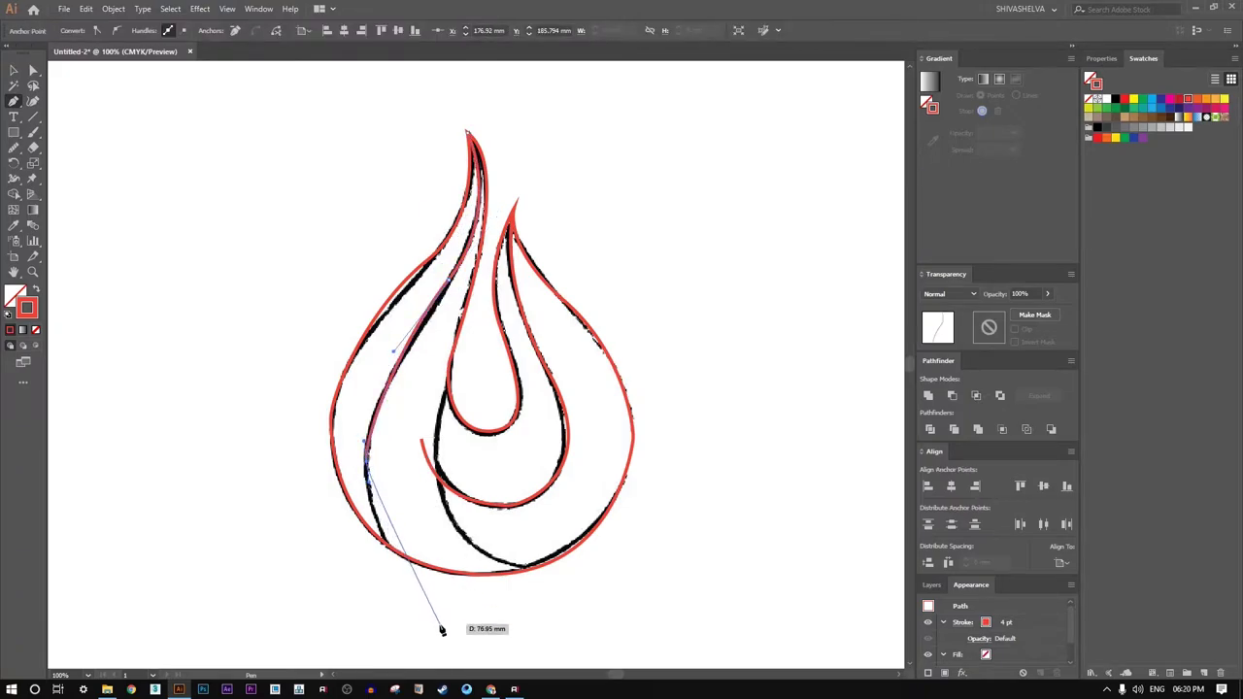
mouse_move(440, 624)
left_mouse_down()
mouse_move(530, 522)
mouse_move(517, 523)
left_mouse_up()
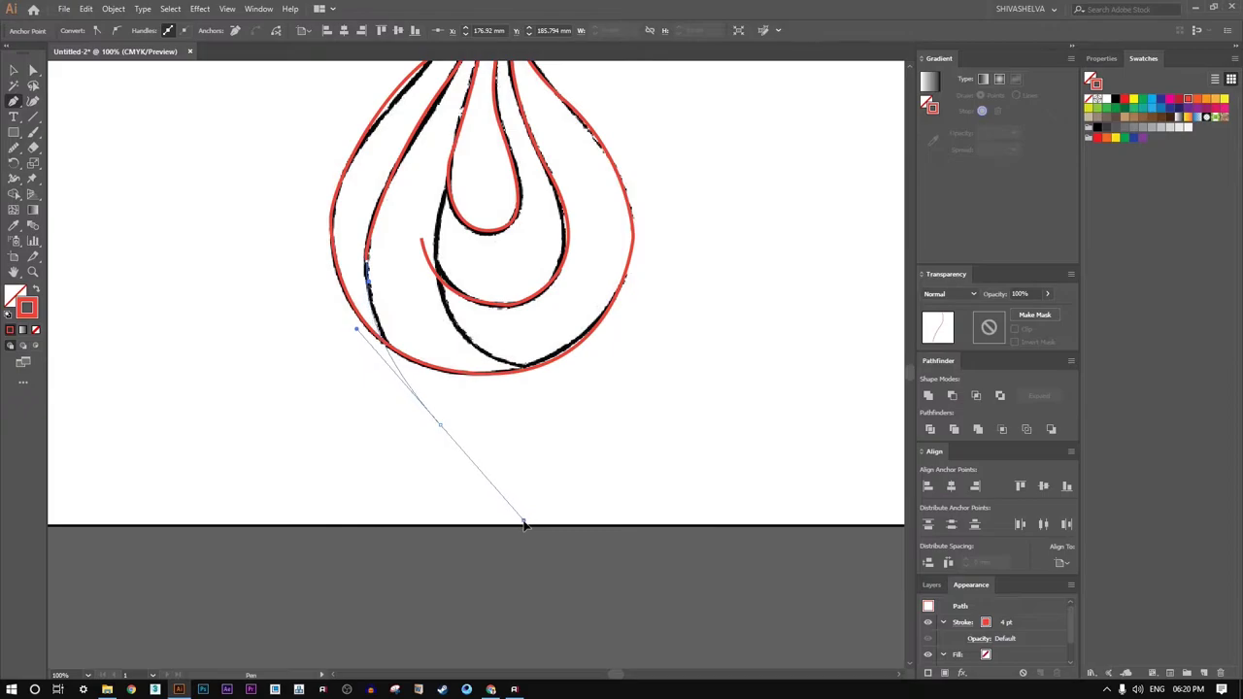
mouse_move(366, 324)
left_mouse_down()
mouse_move(105, 157)
mouse_move(53, 105)
left_mouse_up()
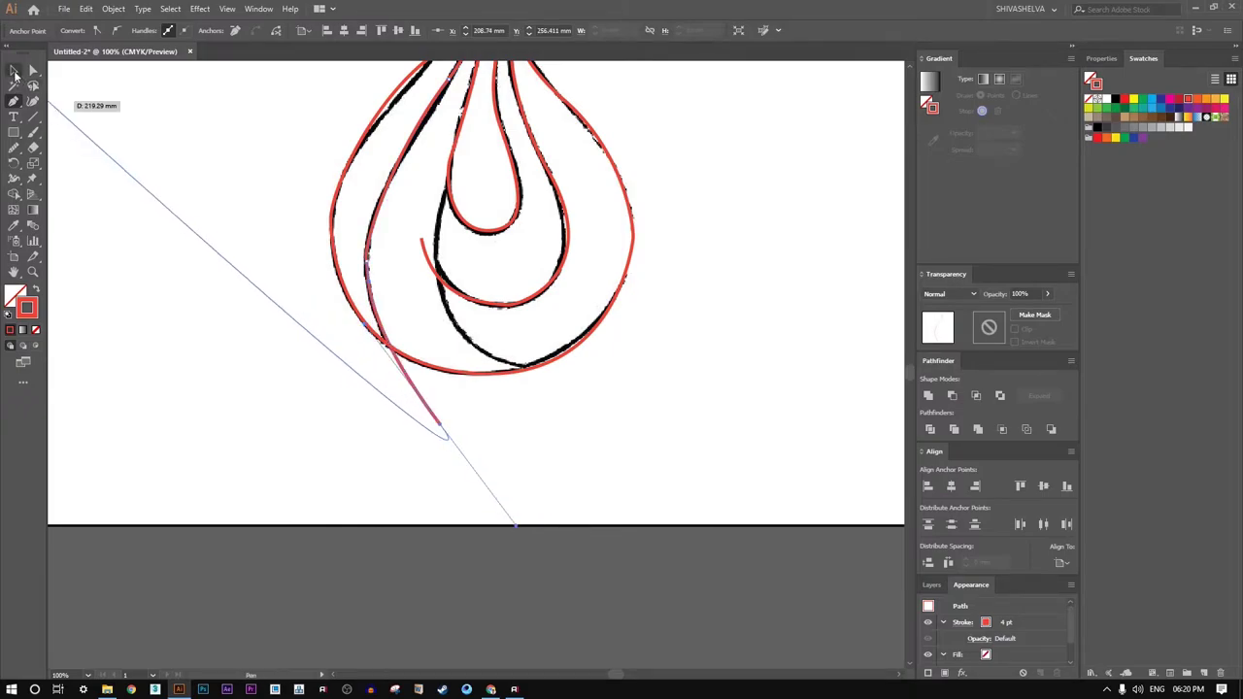
left_click(14, 72)
left_click(284, 379)
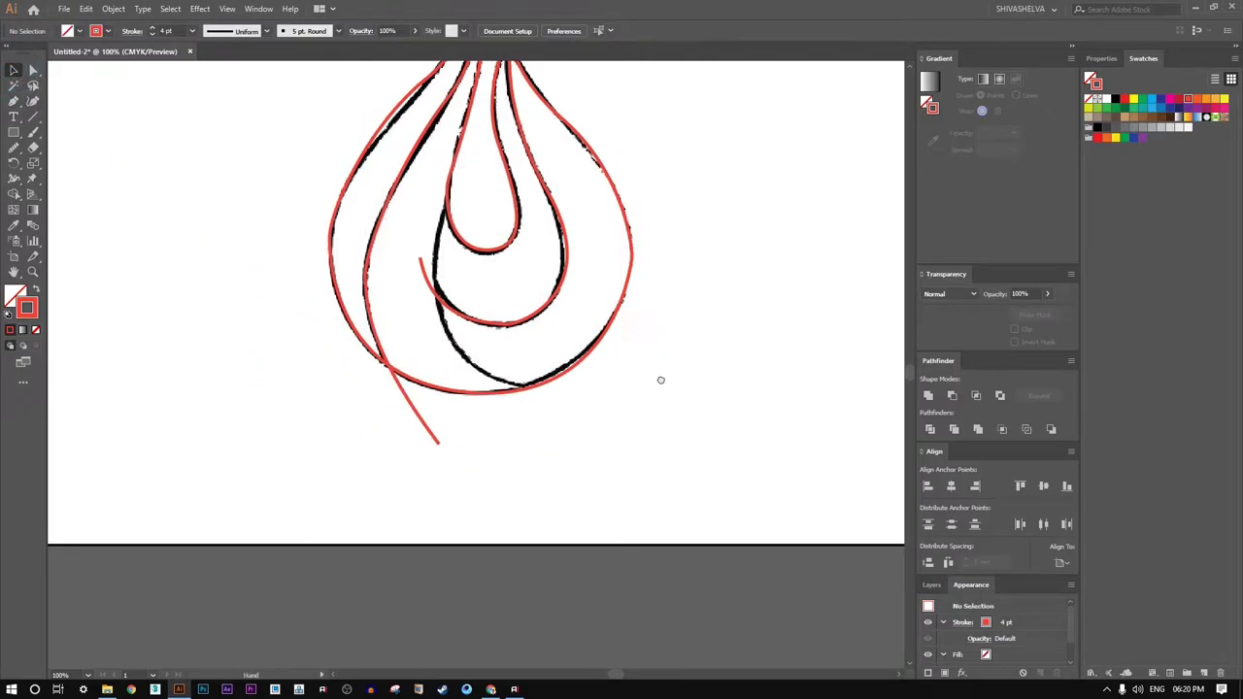
- Trace a curve along the inner stroke that sweeps far out to the right
left_click_drag(660, 378, 658, 496)
left_click(14, 101)
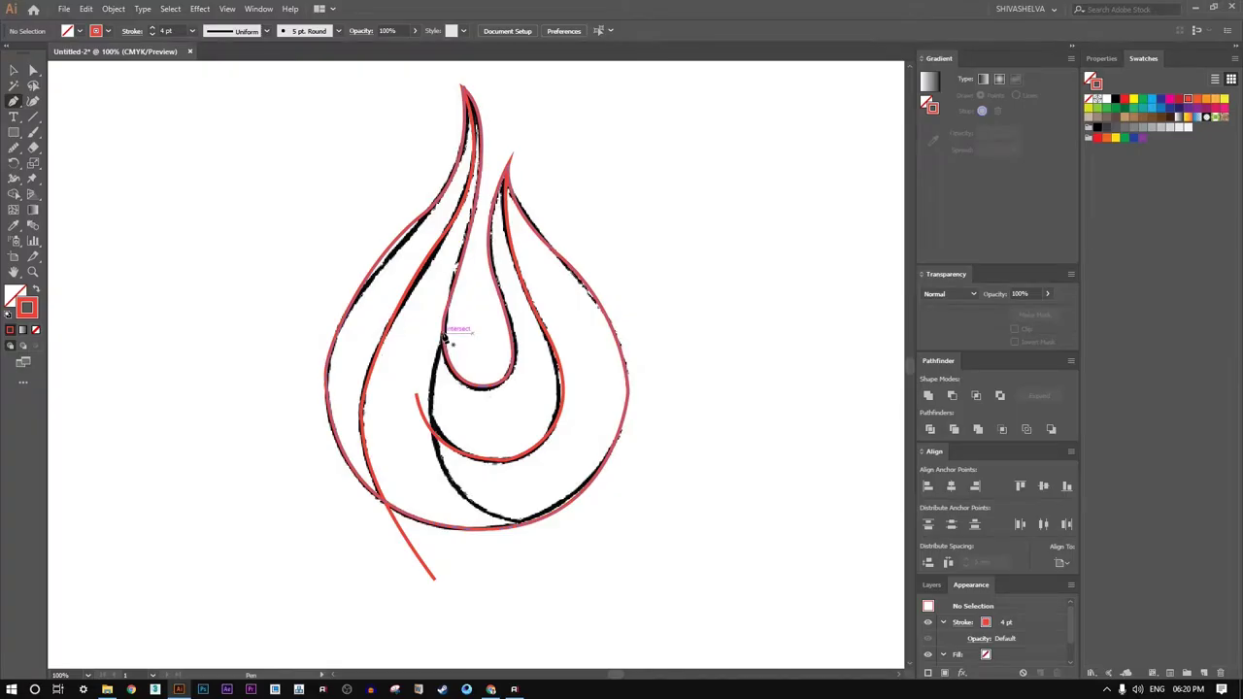
left_click(446, 320)
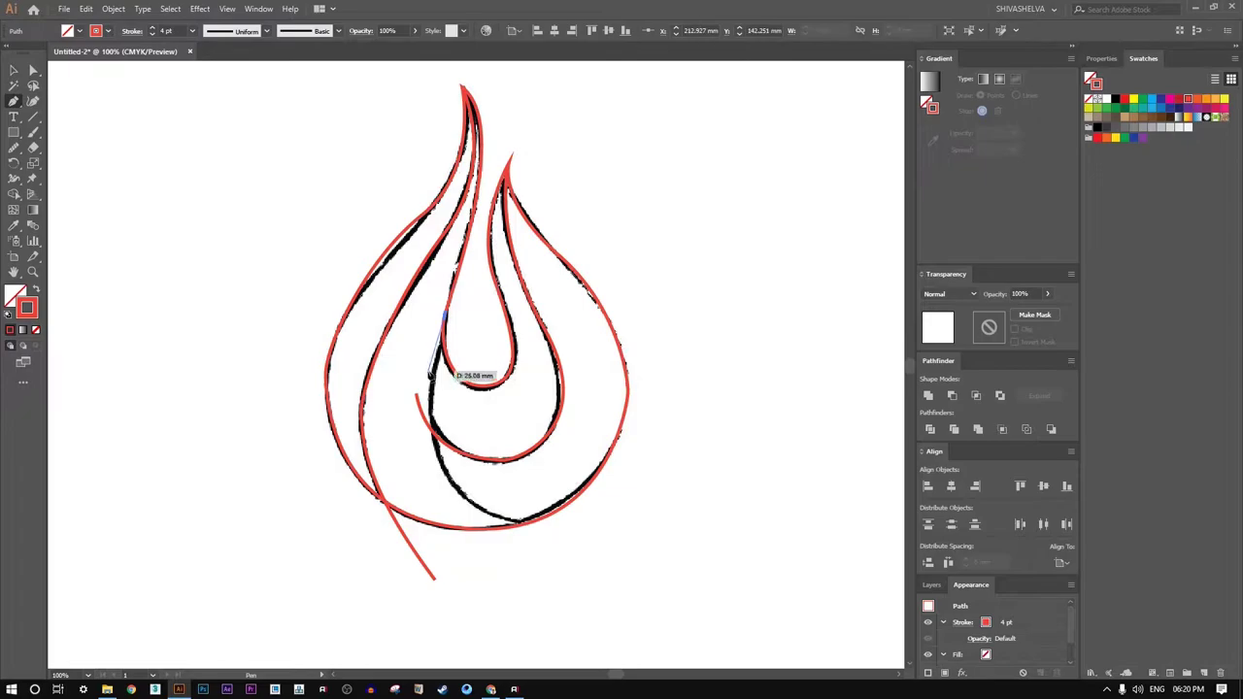
left_click_drag(475, 510, 548, 571)
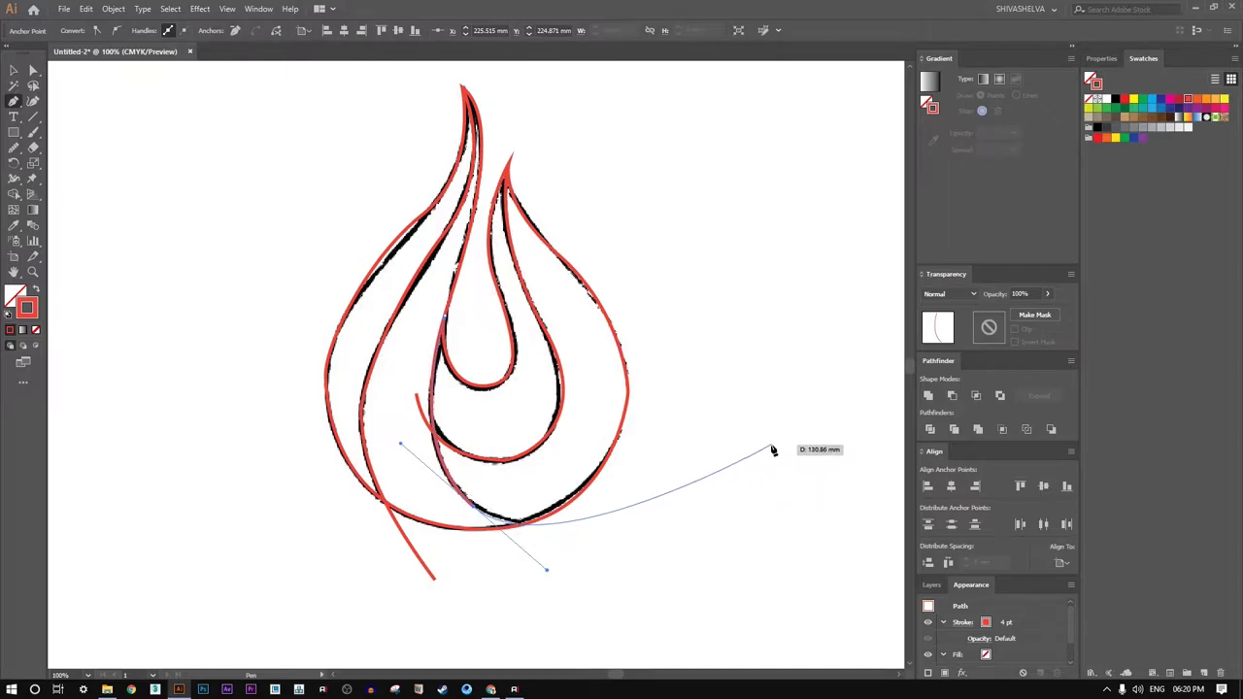
left_click_drag(772, 430, 13, 62)
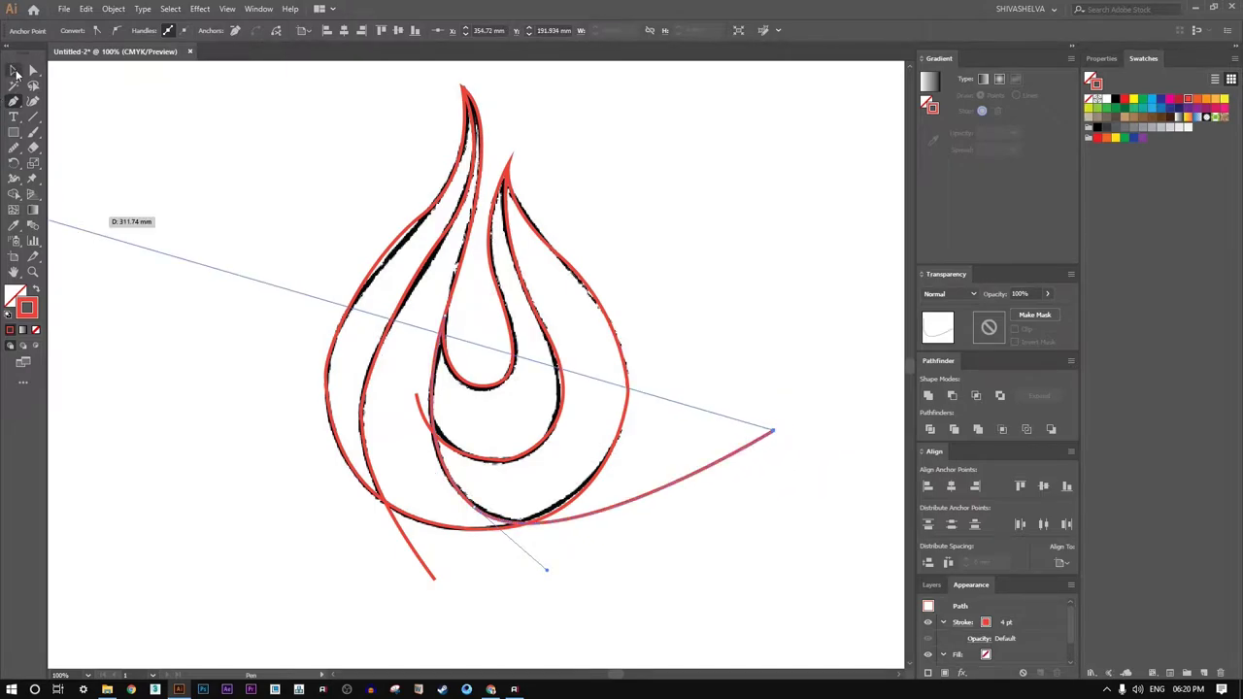
left_click(15, 70)
left_click(256, 185)
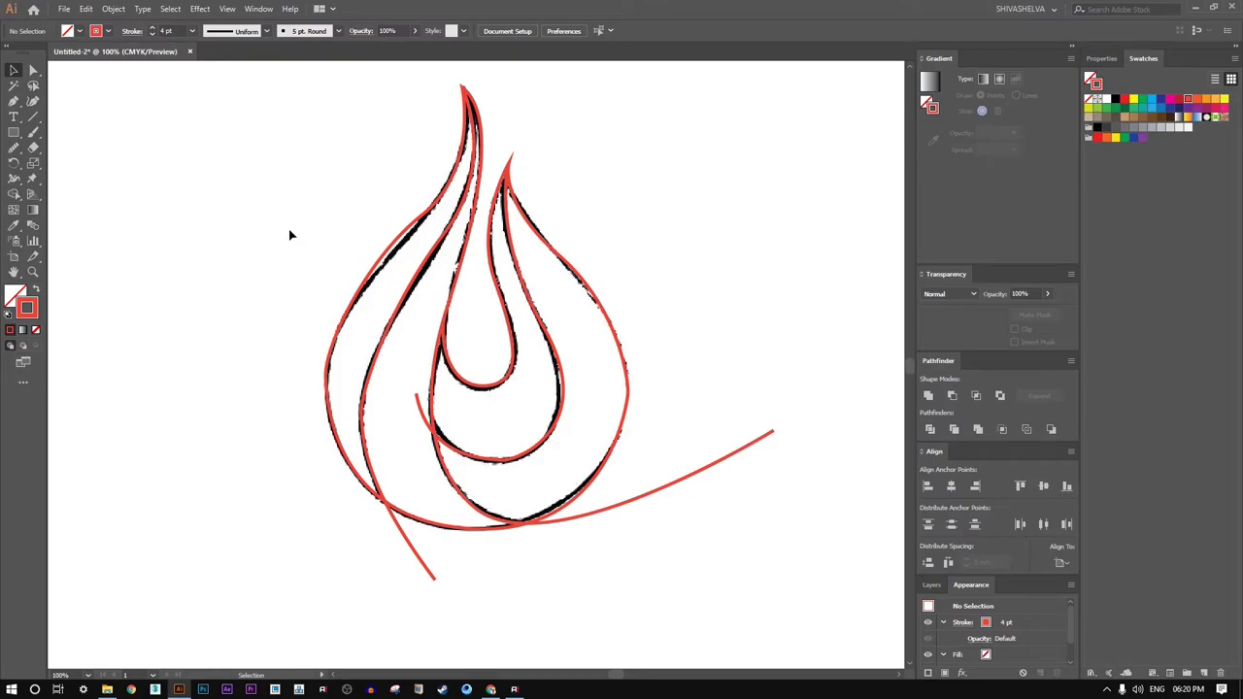
- Expand Layer 1, hide the linked sketch image, and marquee-select all red paths
left_click(931, 585)
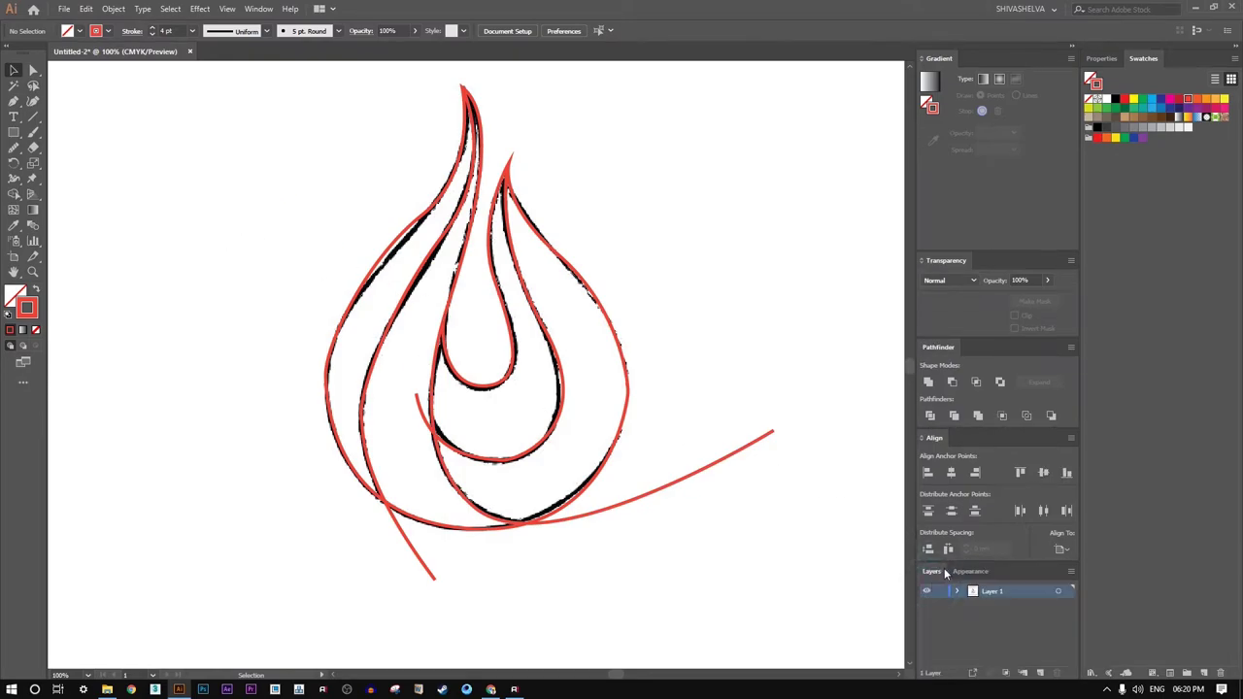
left_click(956, 591)
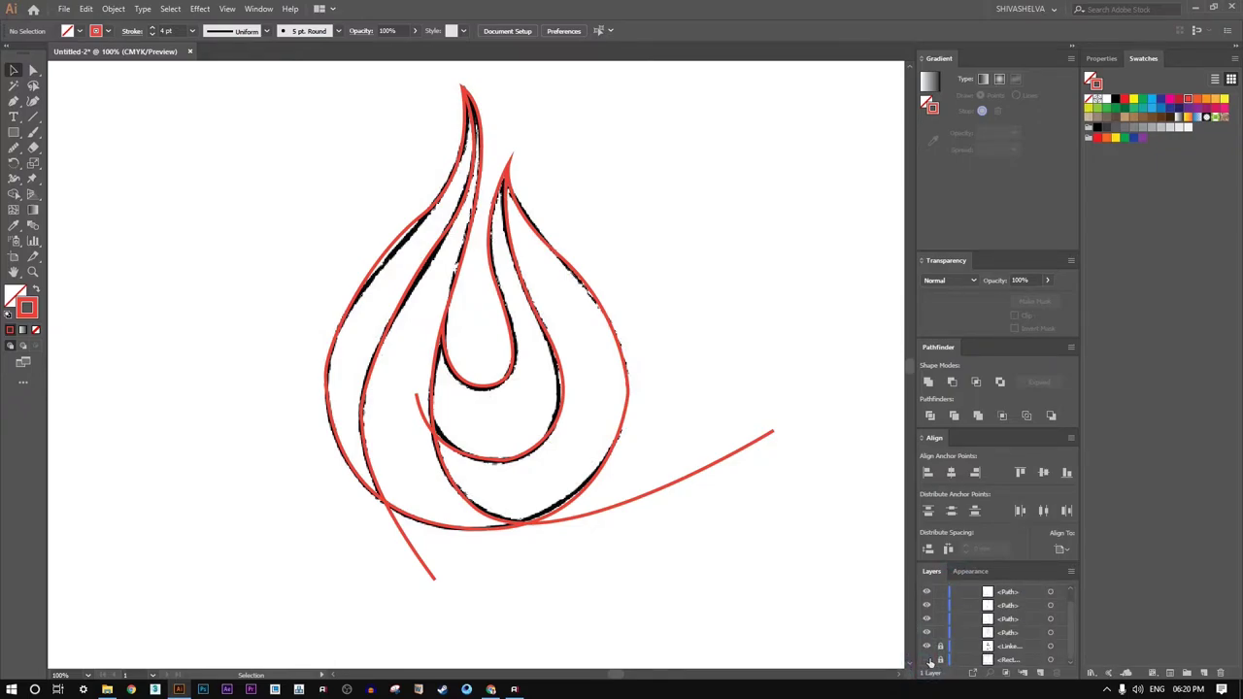
left_click(940, 659)
left_click(927, 647)
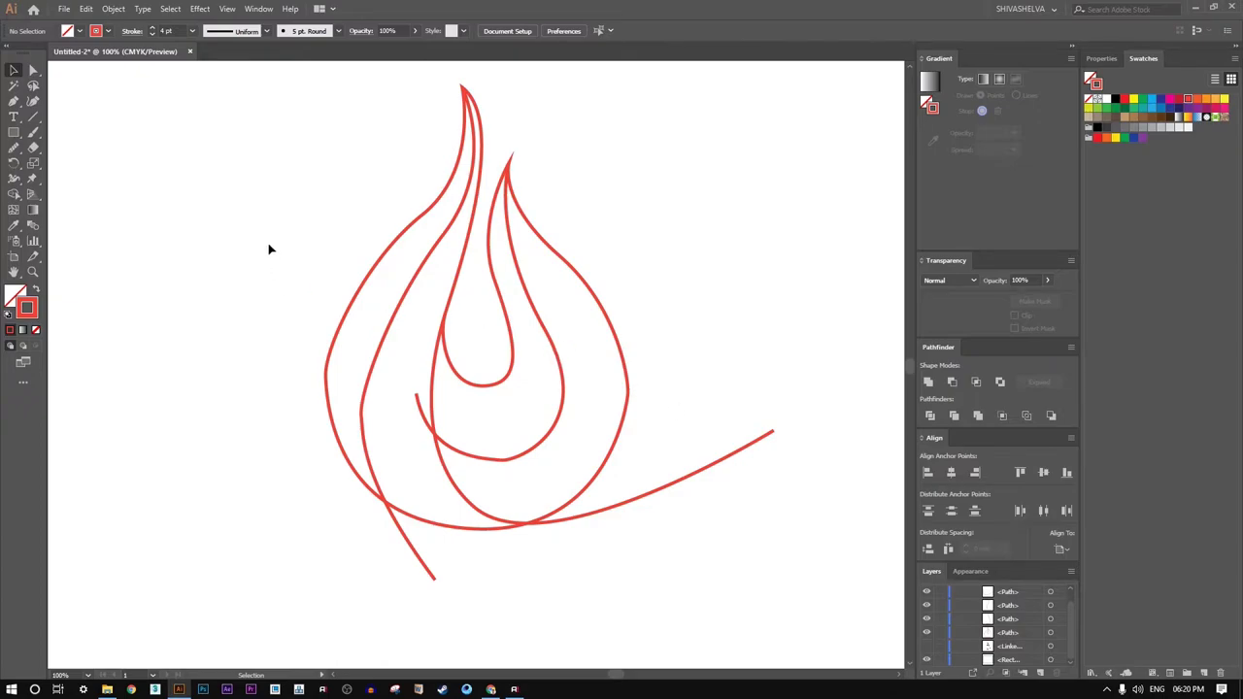
left_click_drag(269, 245, 668, 557)
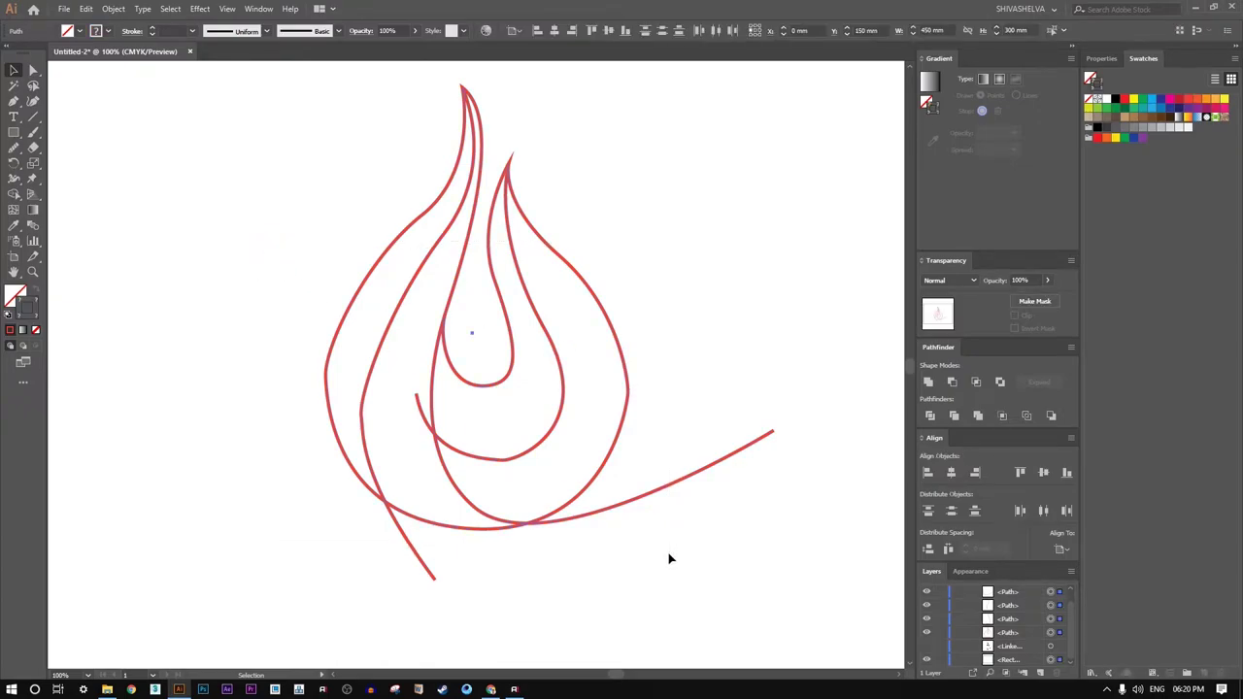
left_click_drag(14, 149, 65, 185)
- Smooth the outer flame outline along its left, right and bottom edges
left_click(400, 234, "ctrl")
left_click_drag(355, 291, 322, 366)
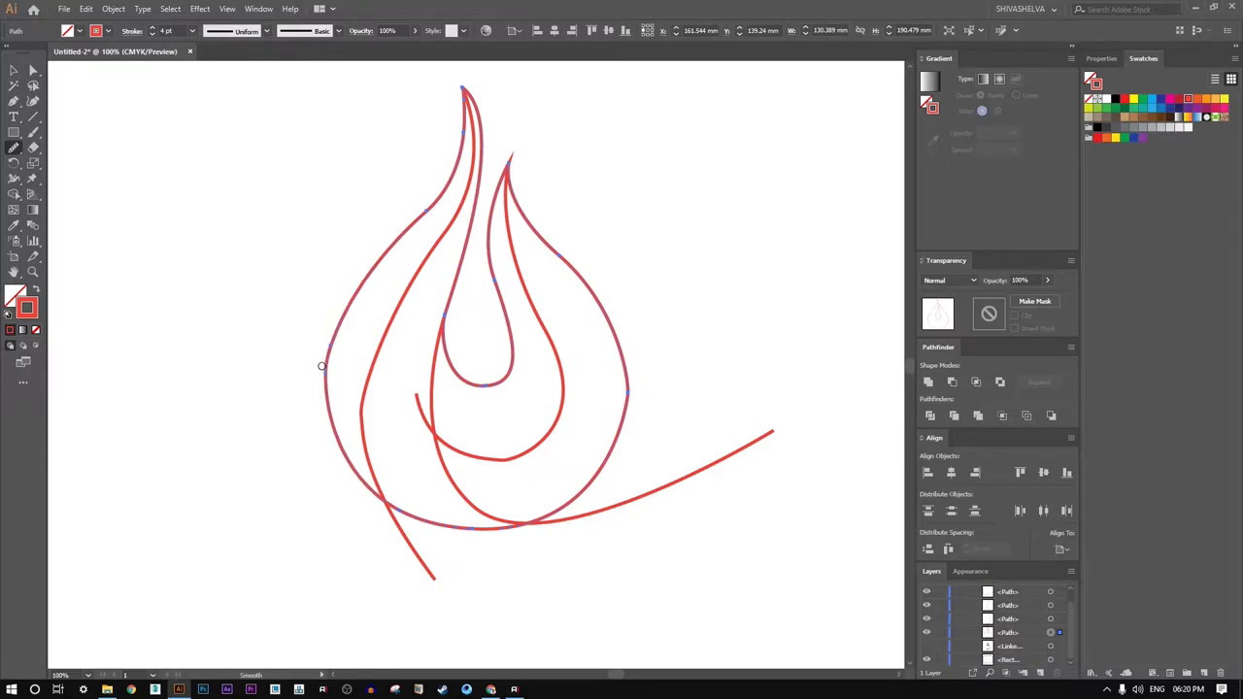
left_click_drag(418, 215, 452, 172)
mouse_move(378, 257)
left_mouse_down()
mouse_move(320, 361)
mouse_move(335, 418)
left_mouse_up()
left_click_drag(552, 251, 603, 308)
left_click_drag(633, 392, 625, 371)
left_click_drag(621, 436, 625, 402)
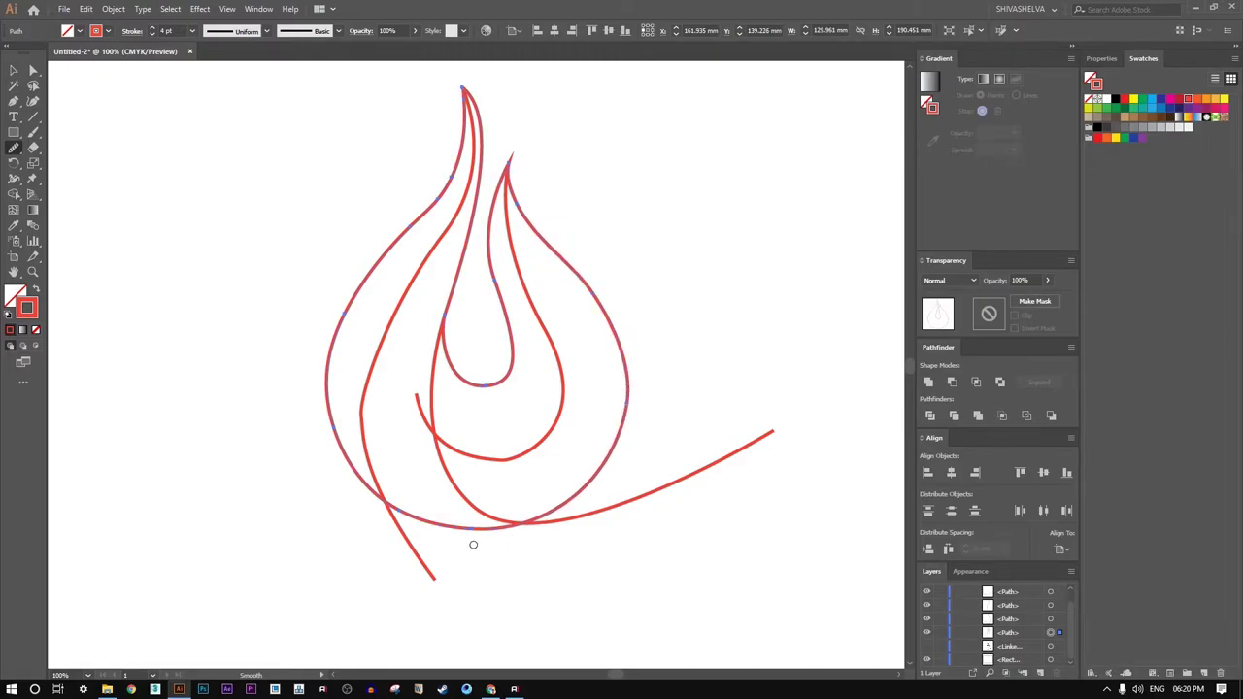
left_click_drag(487, 528, 516, 525)
- Smooth the inner flame path and the outer flame's upper edges, then deselect
left_click_drag(490, 275, 505, 309)
left_click_drag(500, 370, 446, 365)
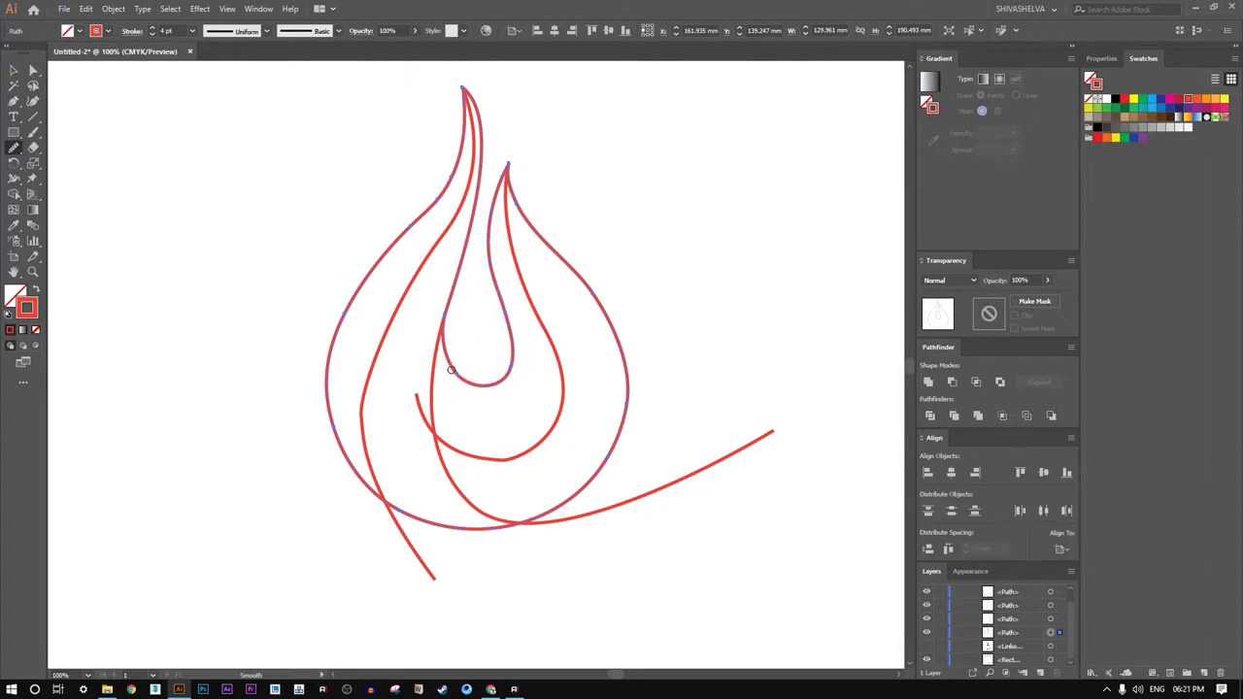
mouse_move(517, 199)
left_mouse_down()
mouse_move(620, 341)
mouse_move(613, 449)
left_mouse_up()
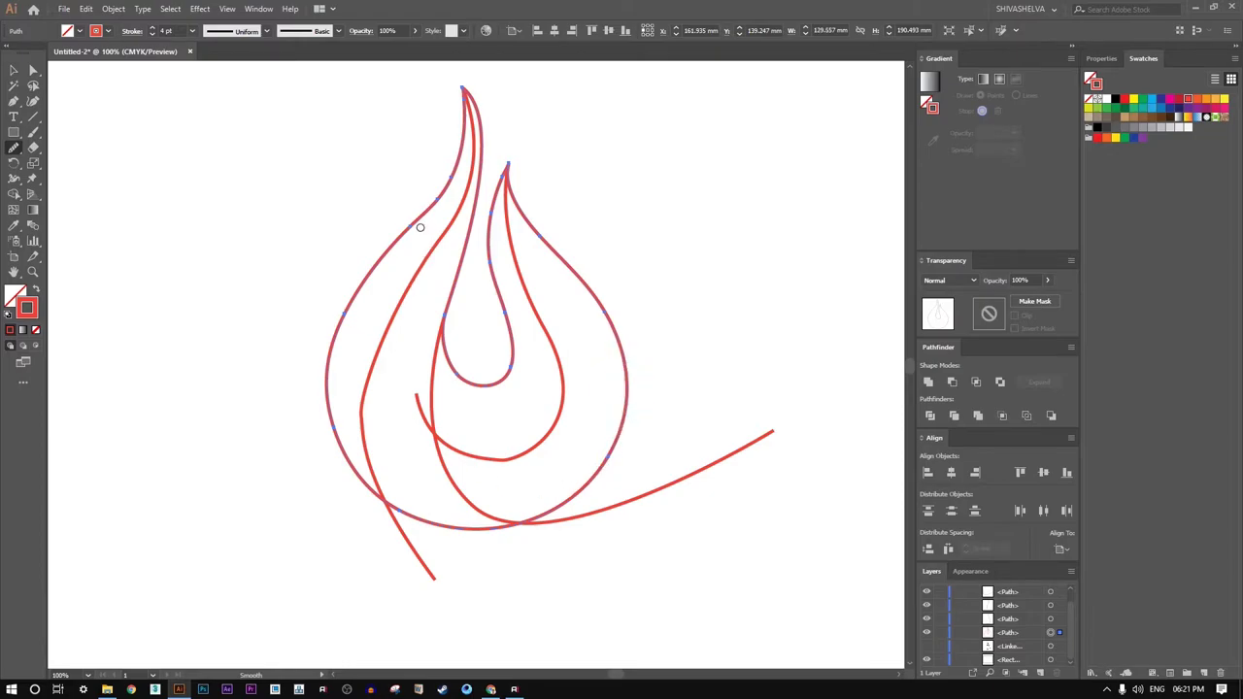
mouse_move(420, 227)
left_mouse_down()
mouse_move(402, 217)
mouse_move(347, 294)
mouse_move(324, 361)
left_mouse_up()
key("v")
left_click(205, 177)
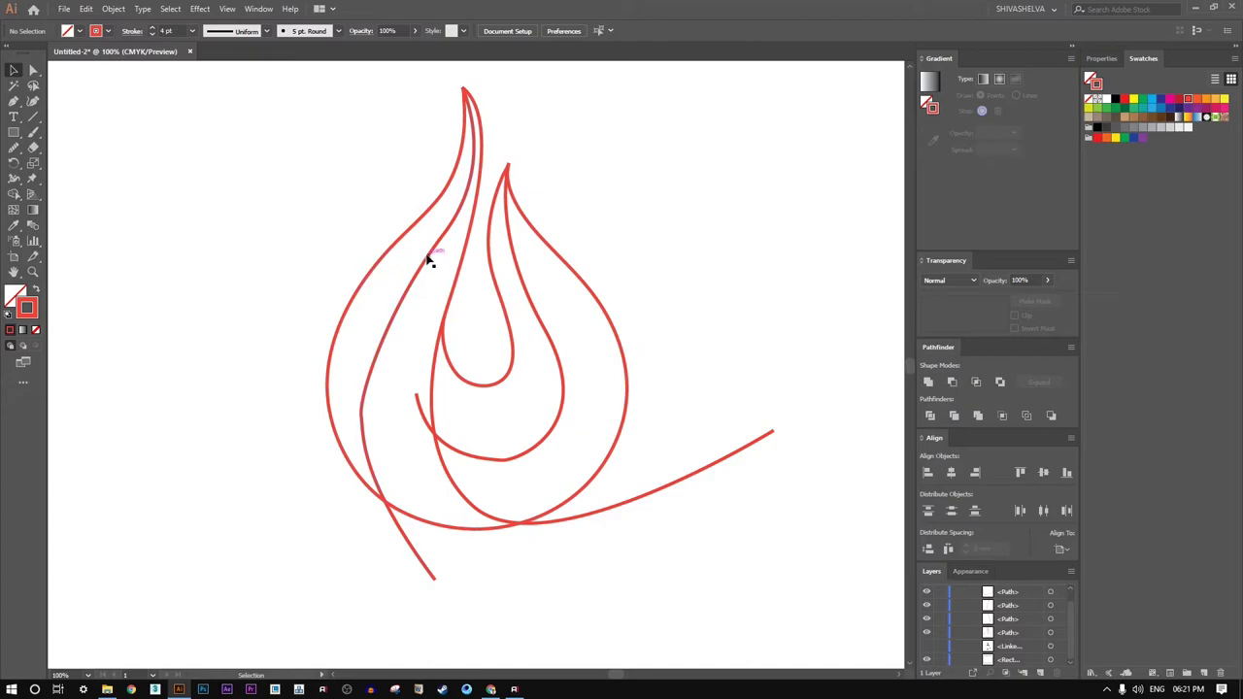
- Smooth the left flame curve from its top downward
left_click(425, 252)
left_click(13, 150)
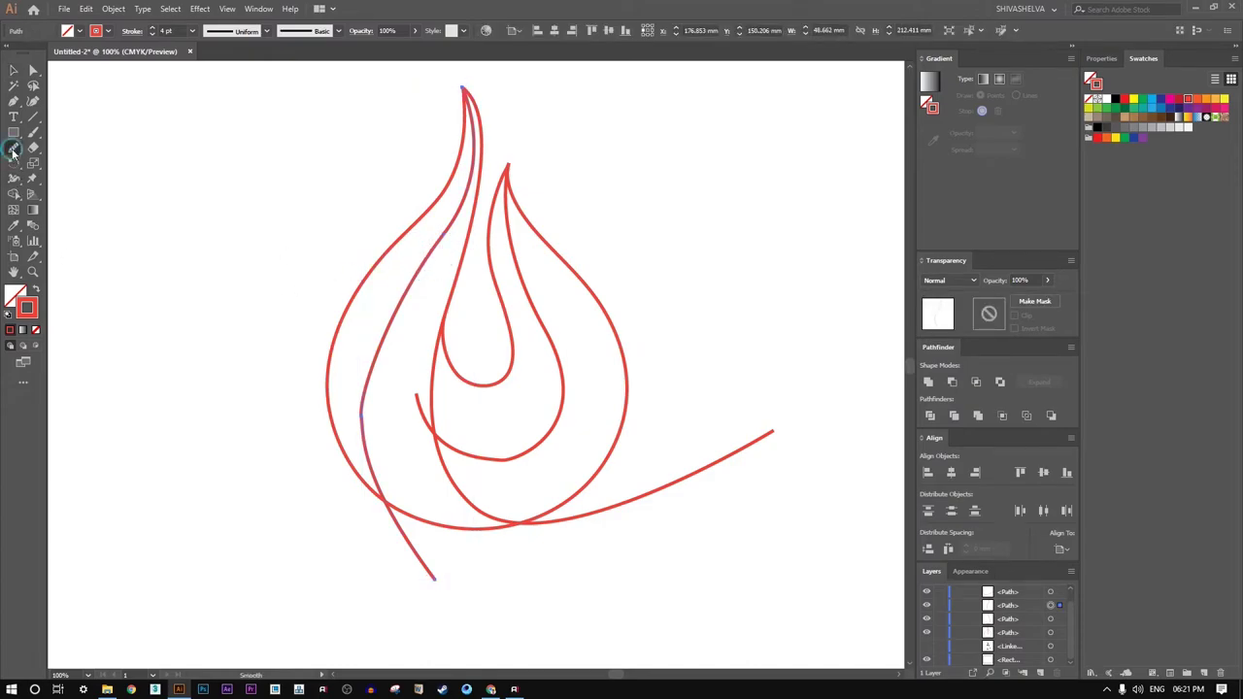
mouse_move(455, 227)
left_mouse_down()
mouse_move(435, 221)
mouse_move(366, 350)
mouse_move(364, 460)
mouse_move(363, 347)
mouse_move(358, 432)
mouse_move(424, 247)
mouse_move(360, 431)
mouse_move(369, 460)
left_mouse_up()
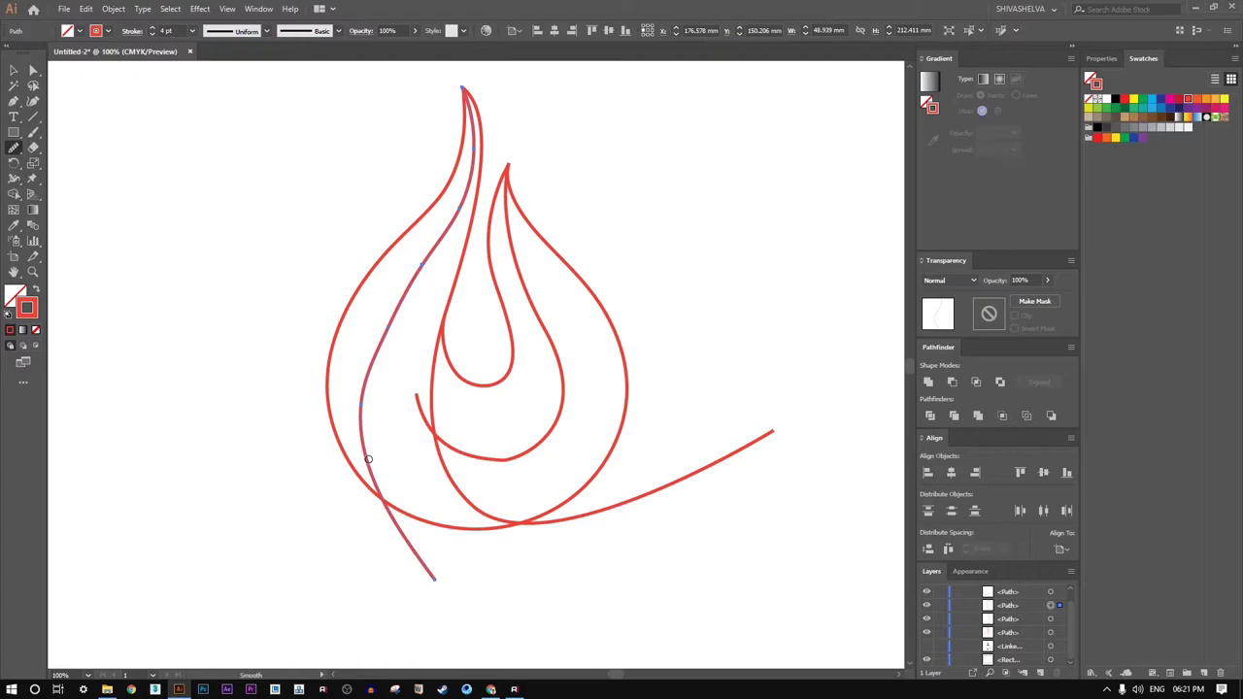
mouse_move(466, 186)
left_mouse_down()
mouse_move(466, 133)
mouse_move(387, 329)
left_mouse_up()
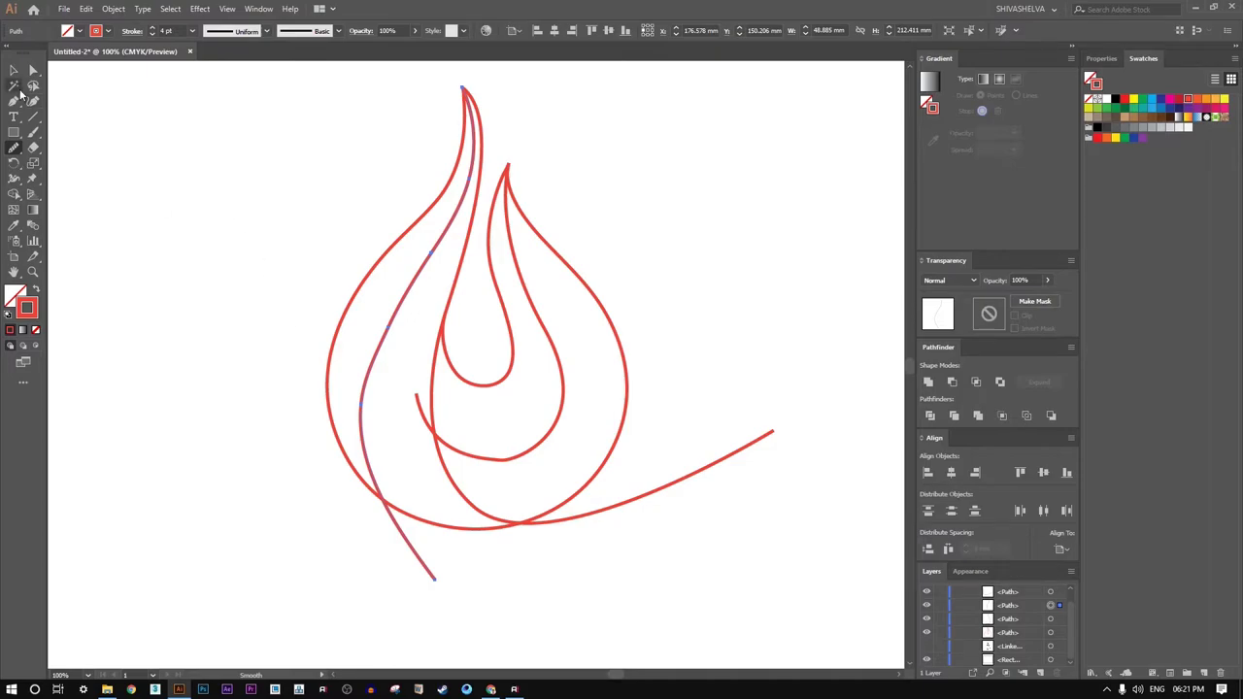
- Raise the Smooth Tool fidelity toward Smooth and even out the left flame curve's bump
double_click(13, 151)
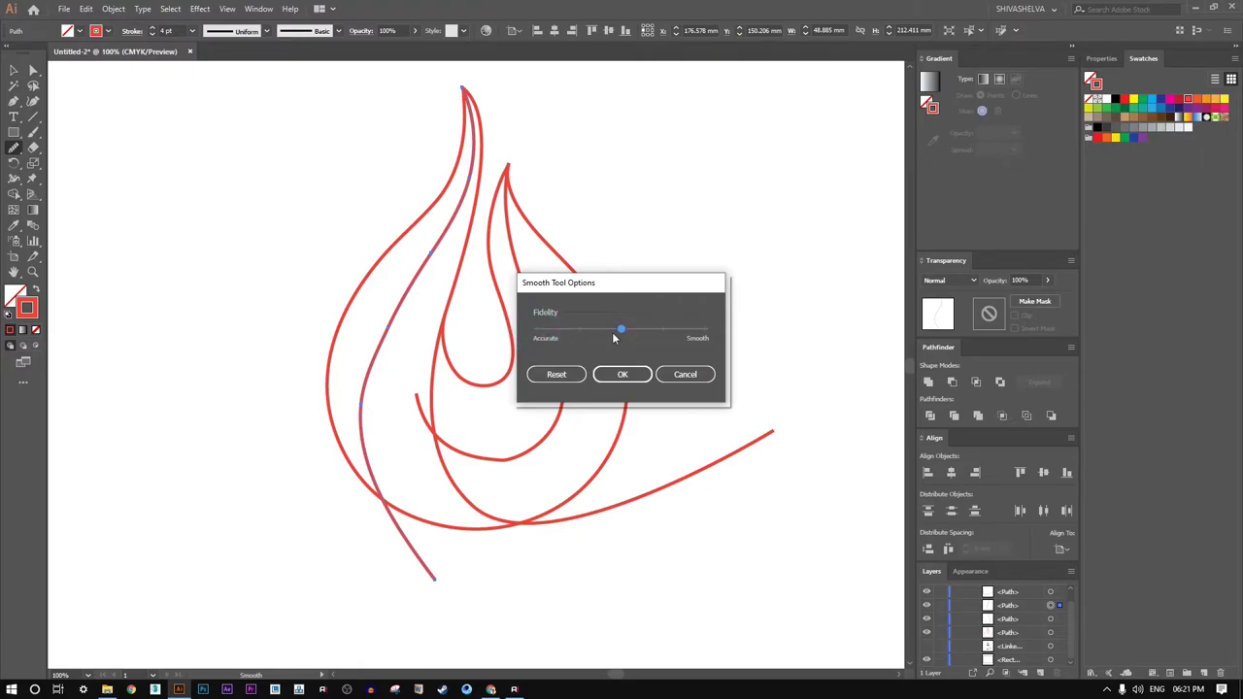
left_click(623, 374)
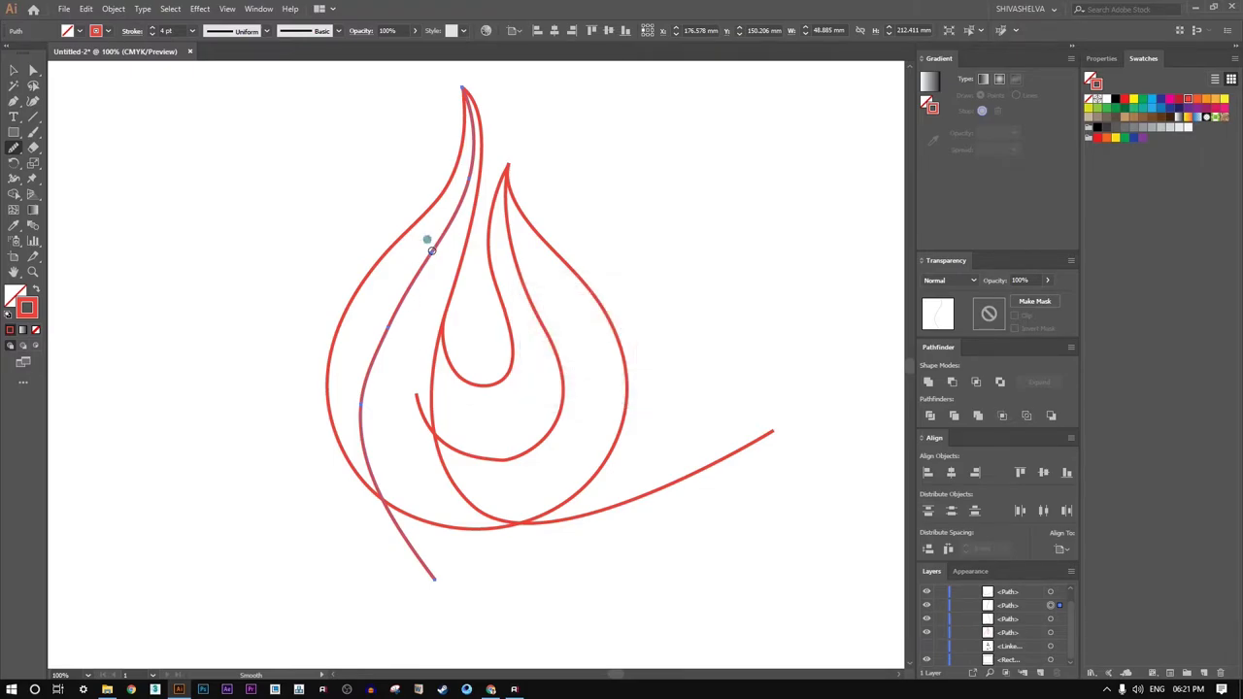
left_click_drag(380, 339, 366, 371)
left_click_drag(361, 438, 412, 284)
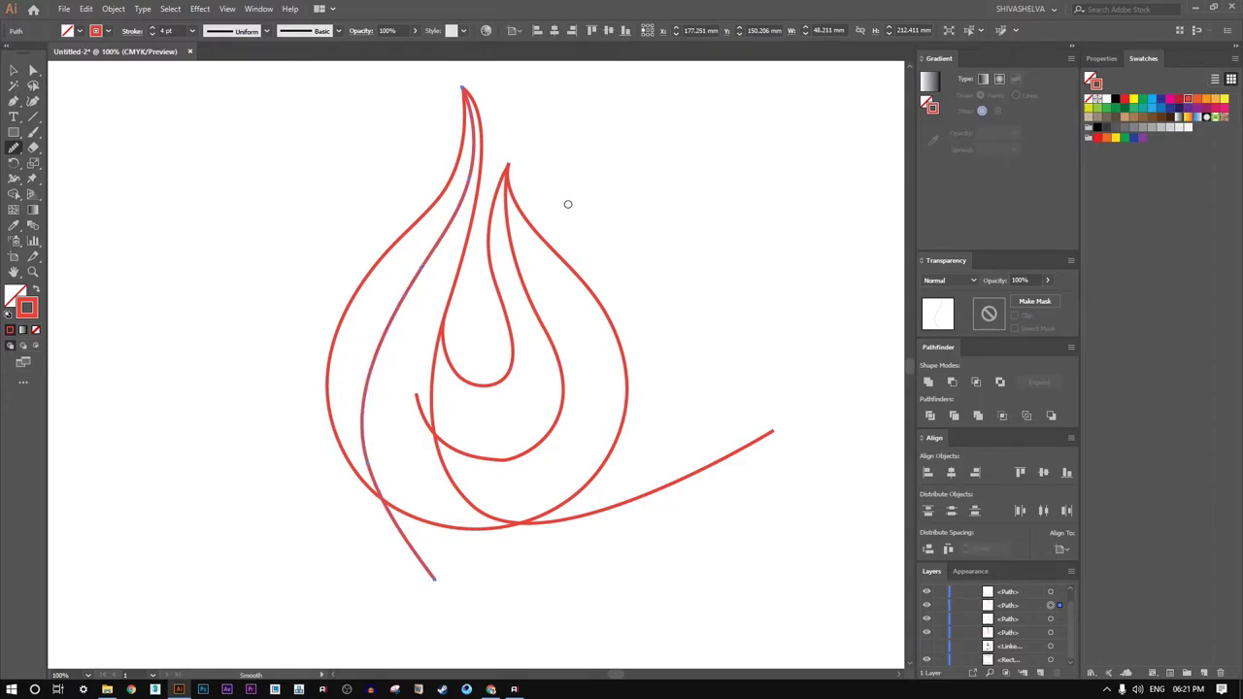
left_click(14, 71)
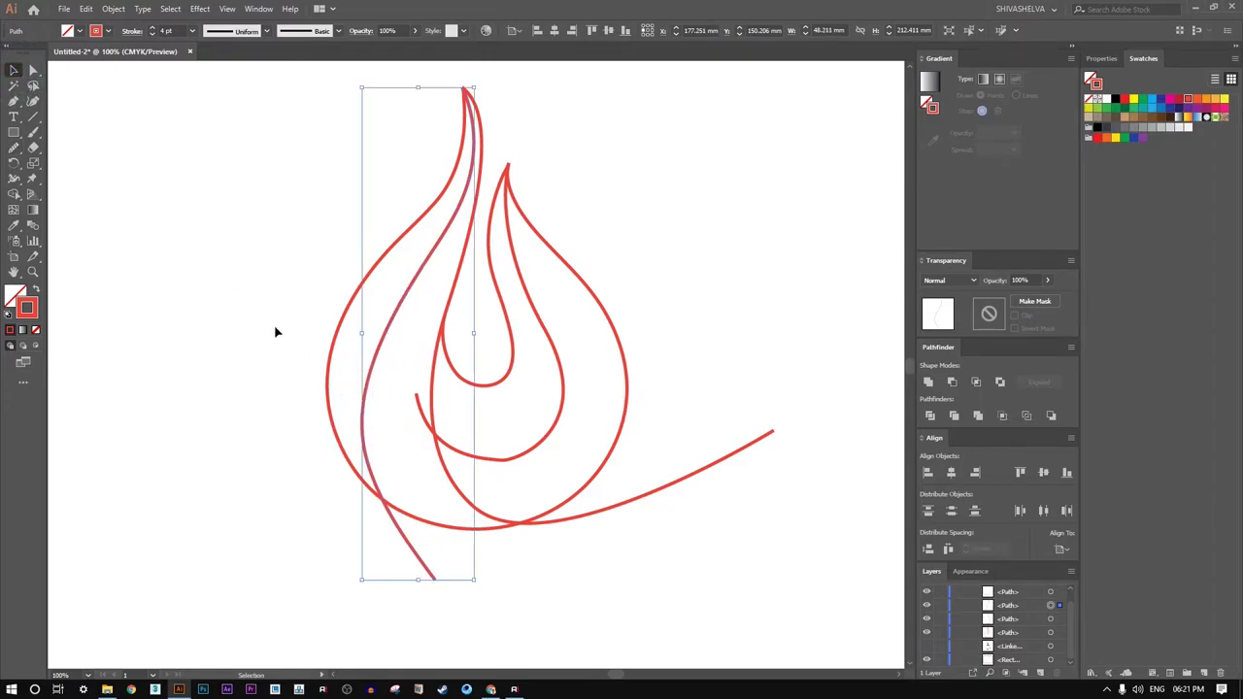
left_click(657, 581)
- Smooth the inner curve's right side and the long sweeping curve, then deselect
left_click(537, 449)
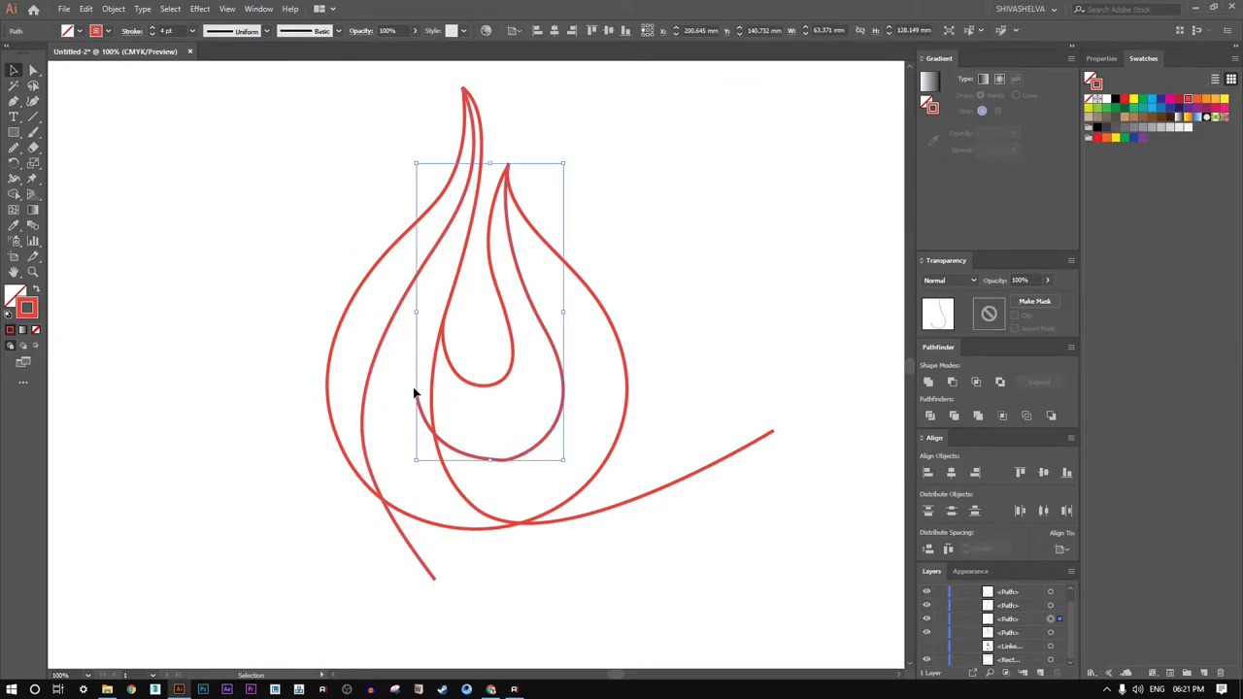
left_click(13, 147)
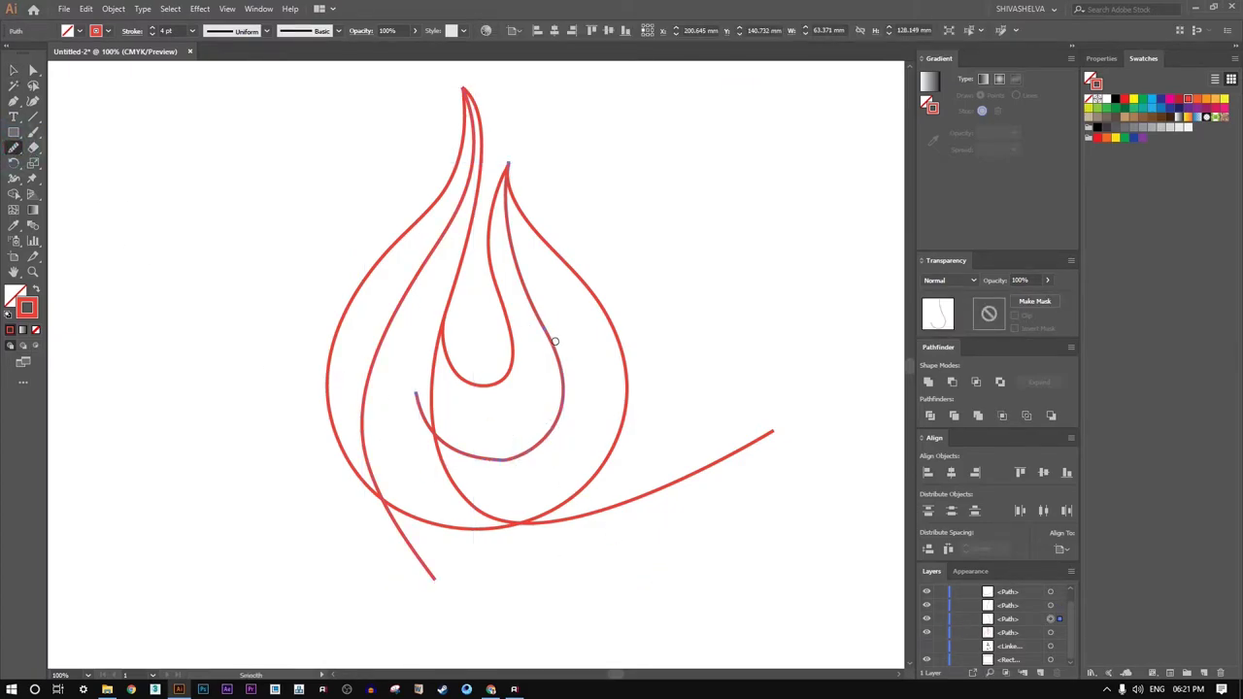
left_click_drag(551, 417, 486, 467)
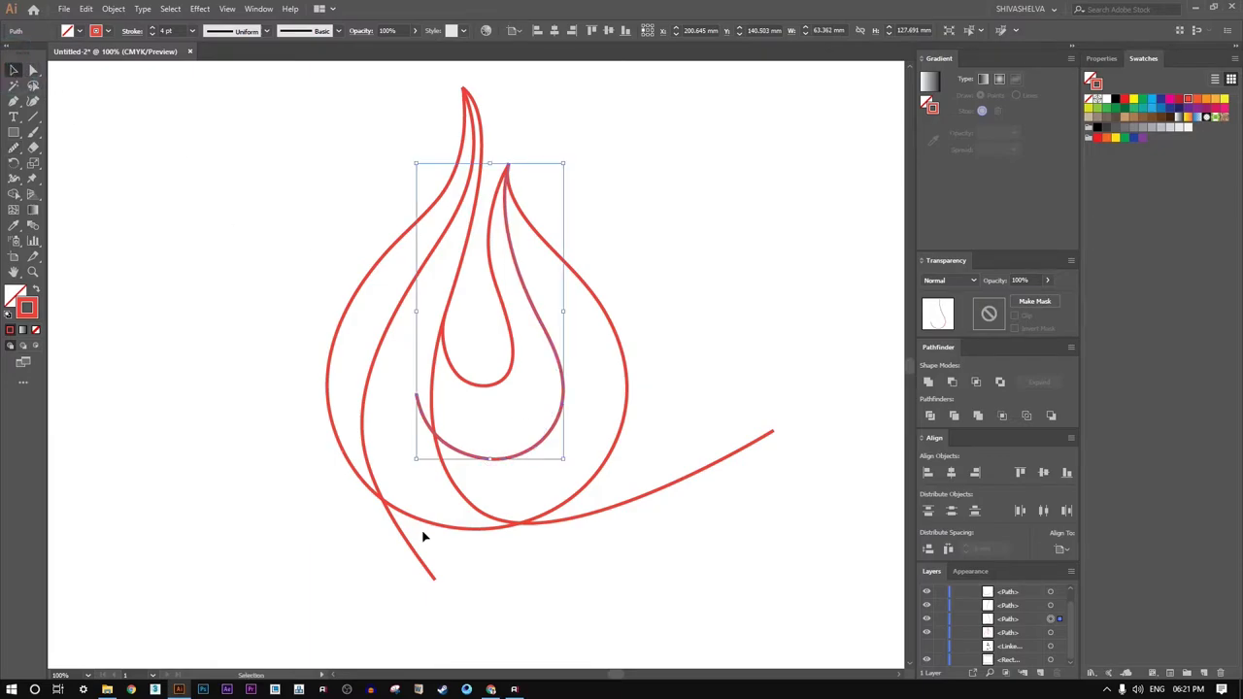
left_click(563, 569)
left_click(577, 522)
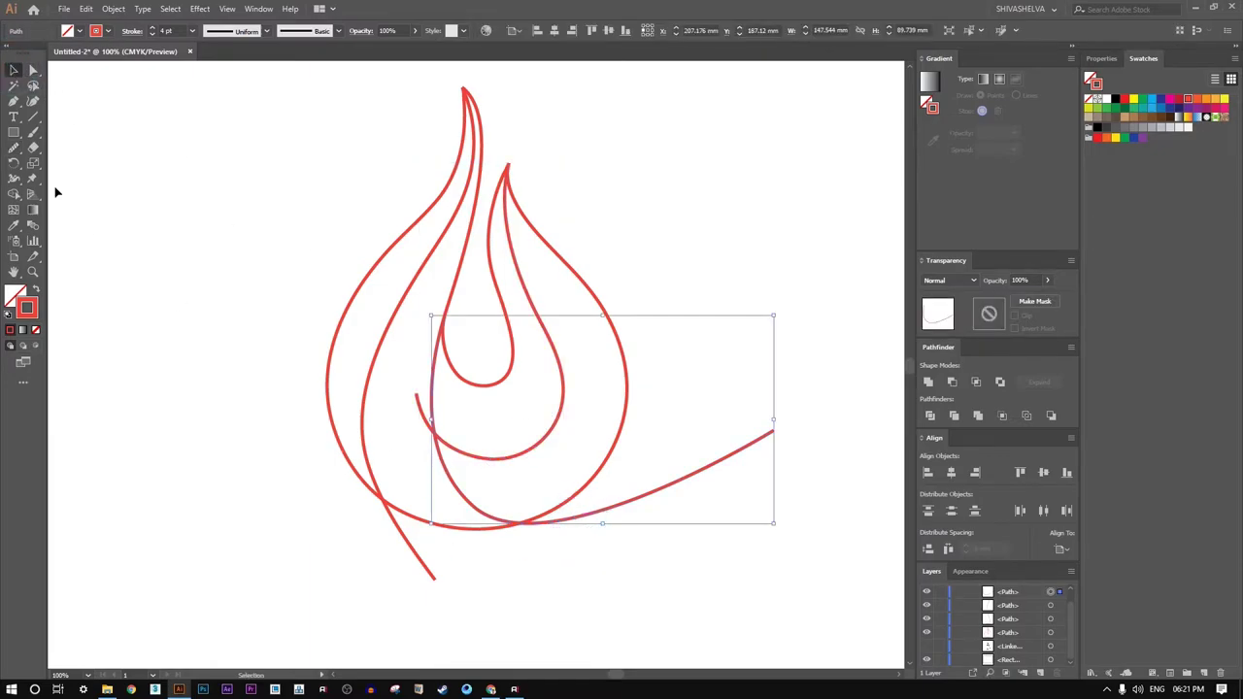
left_click(16, 150)
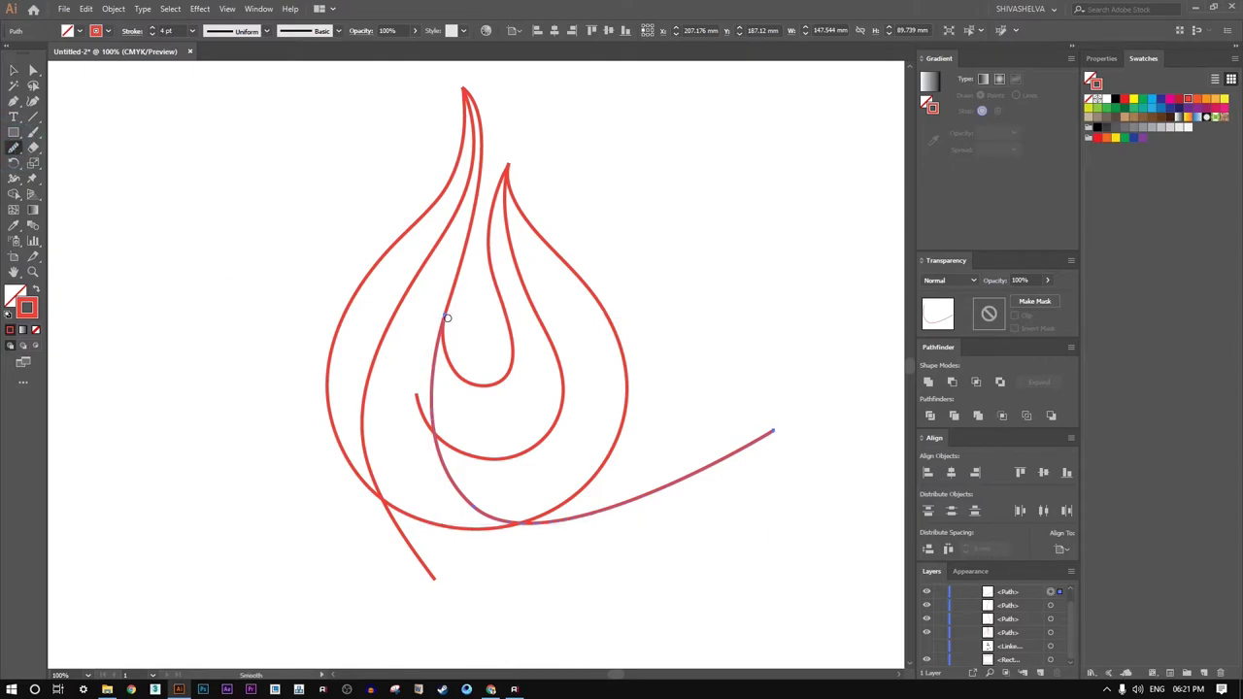
left_click_drag(447, 318, 521, 551)
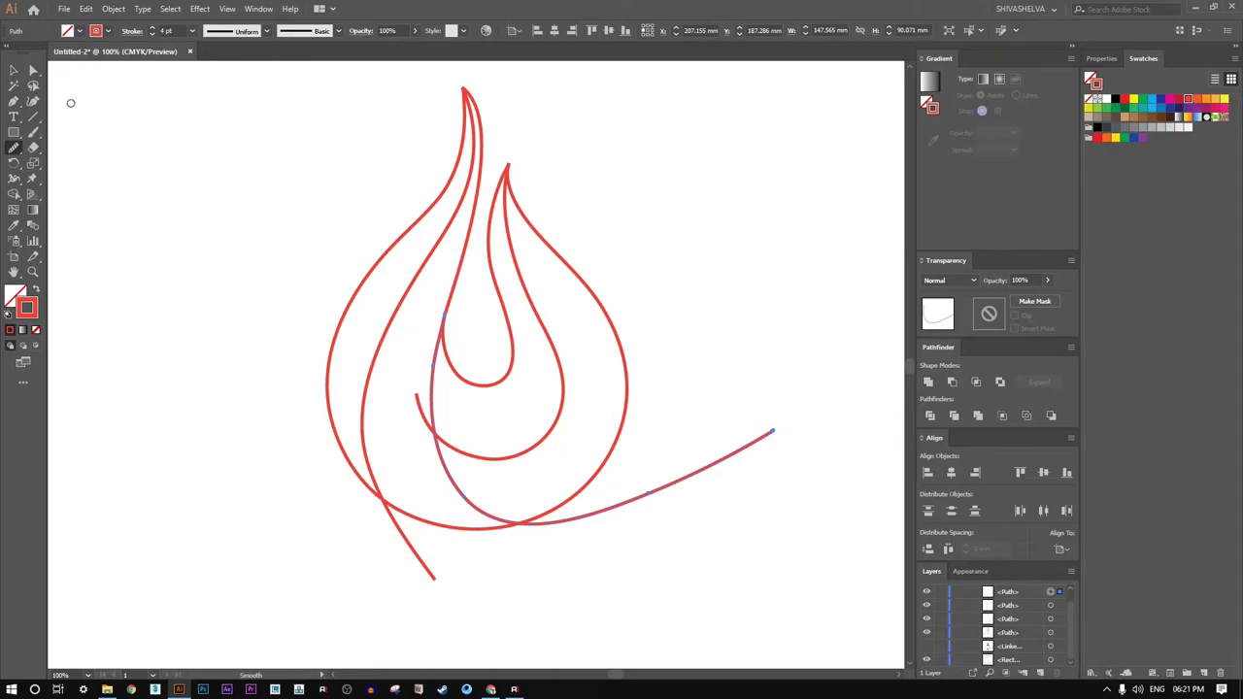
left_click(14, 70)
left_click(163, 229)
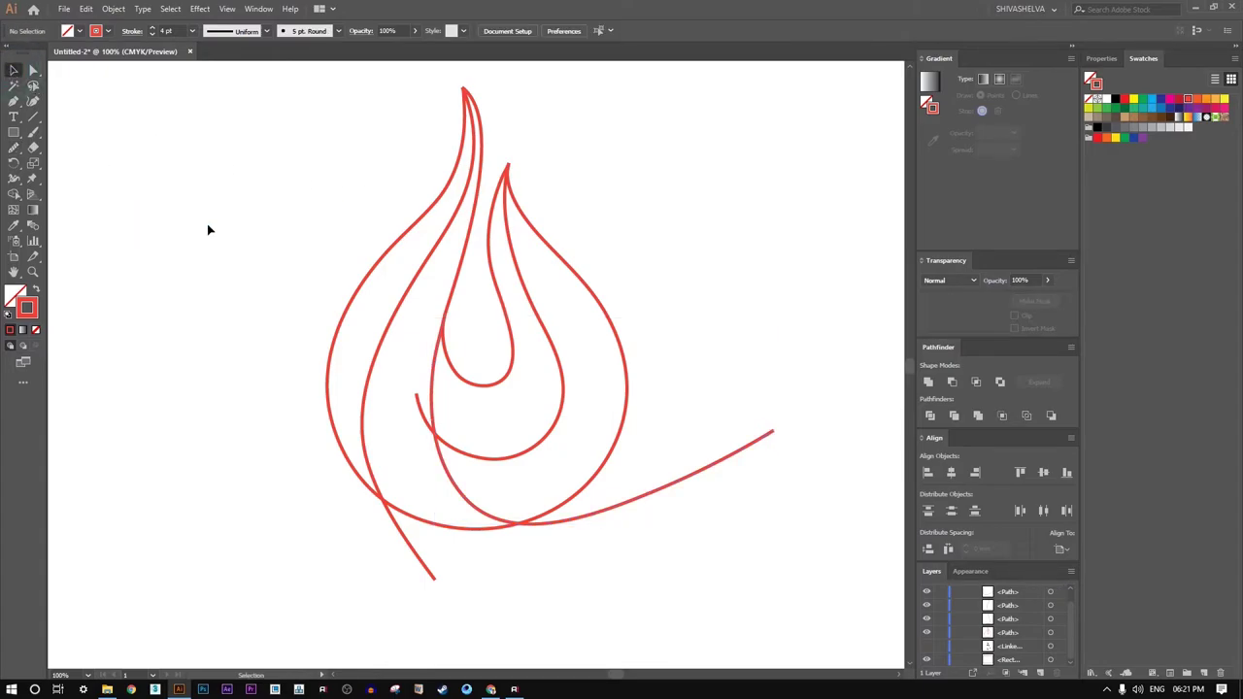
- Select all paths and merge the crescent, teardrop and flame regions with Shape Builder
mouse_move(256, 75)
left_mouse_down()
mouse_move(572, 516)
mouse_move(805, 630)
left_mouse_up()
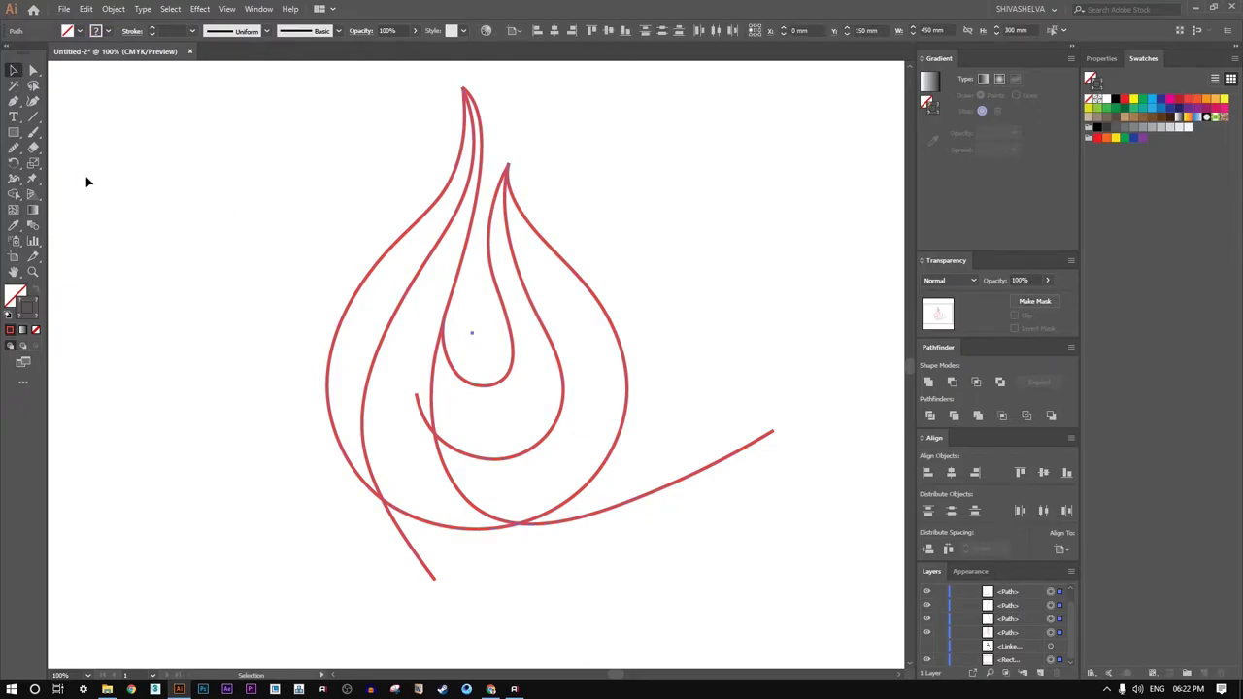
left_click(15, 194)
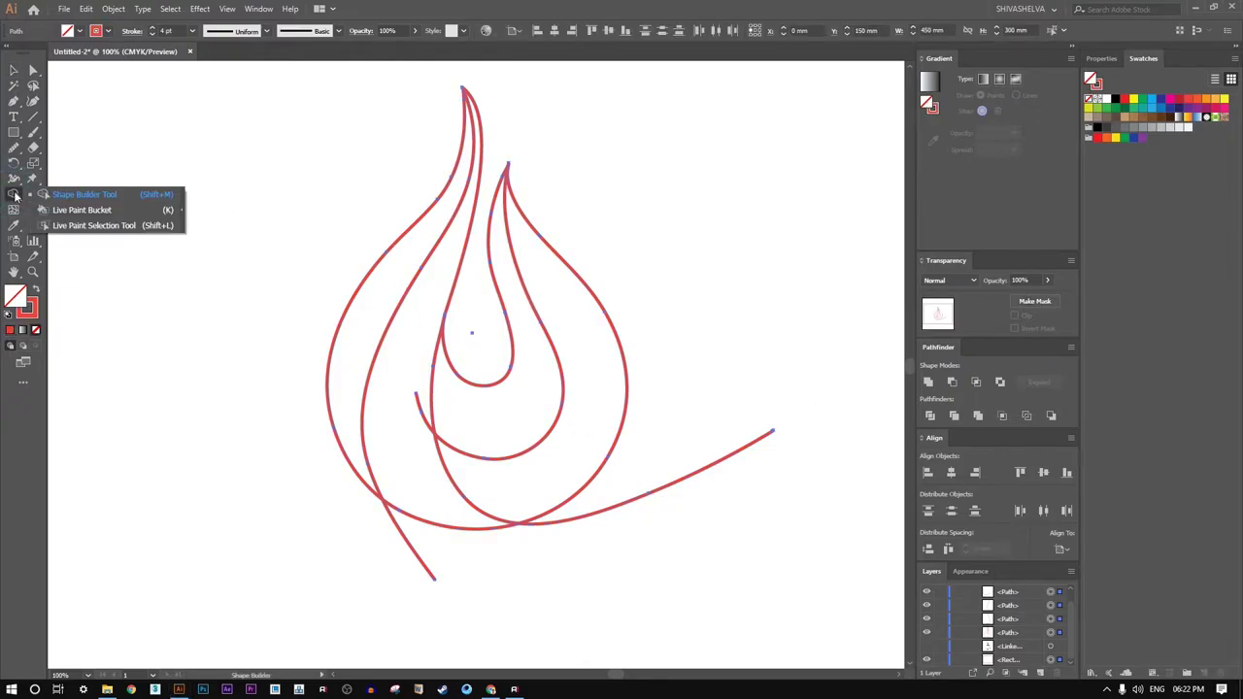
left_click(113, 196)
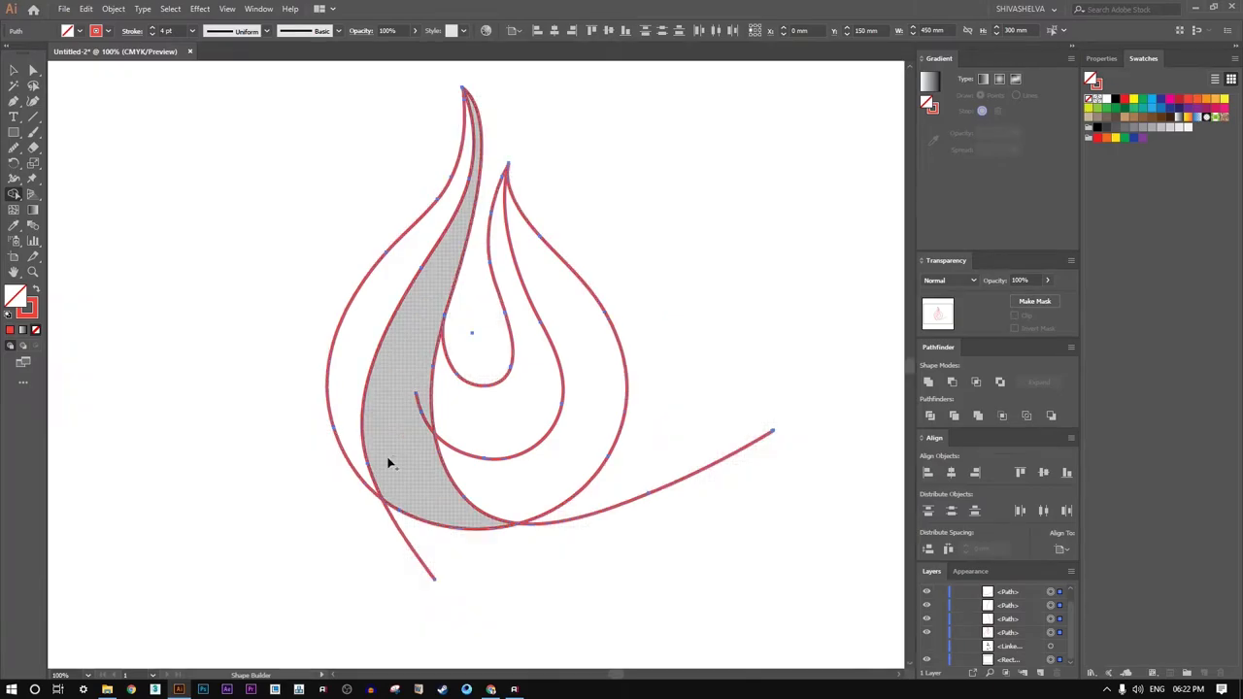
left_click(372, 309)
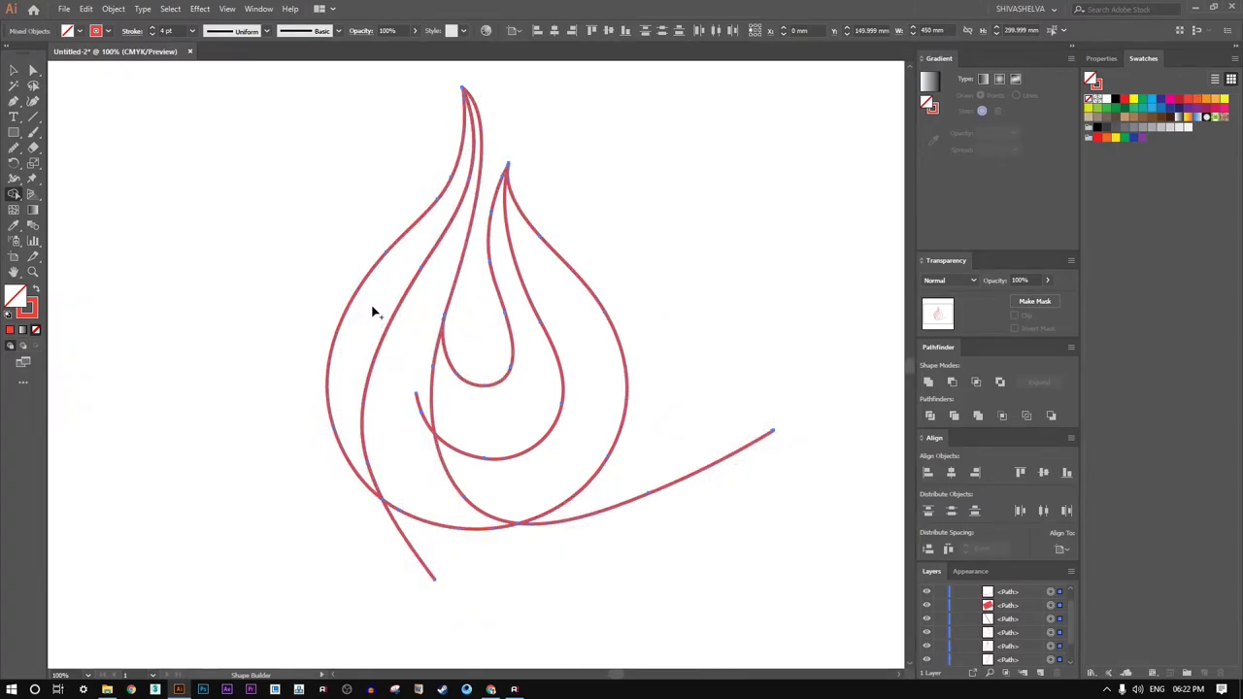
left_click(418, 329)
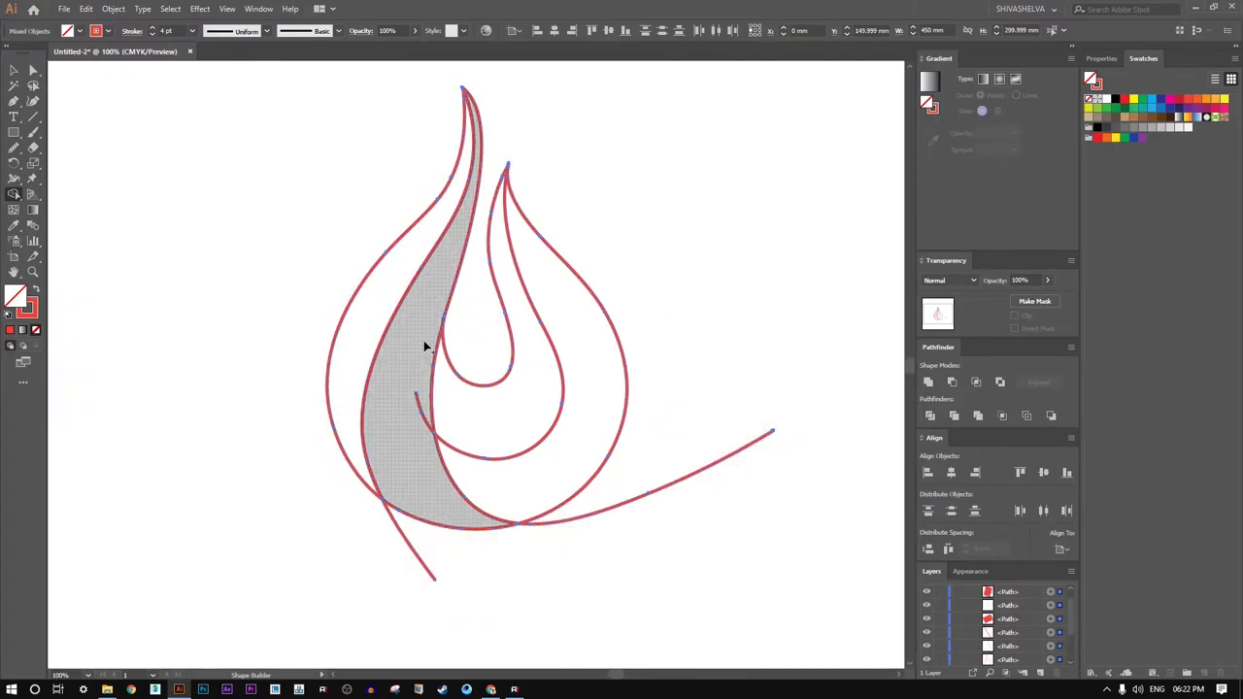
left_click(497, 421)
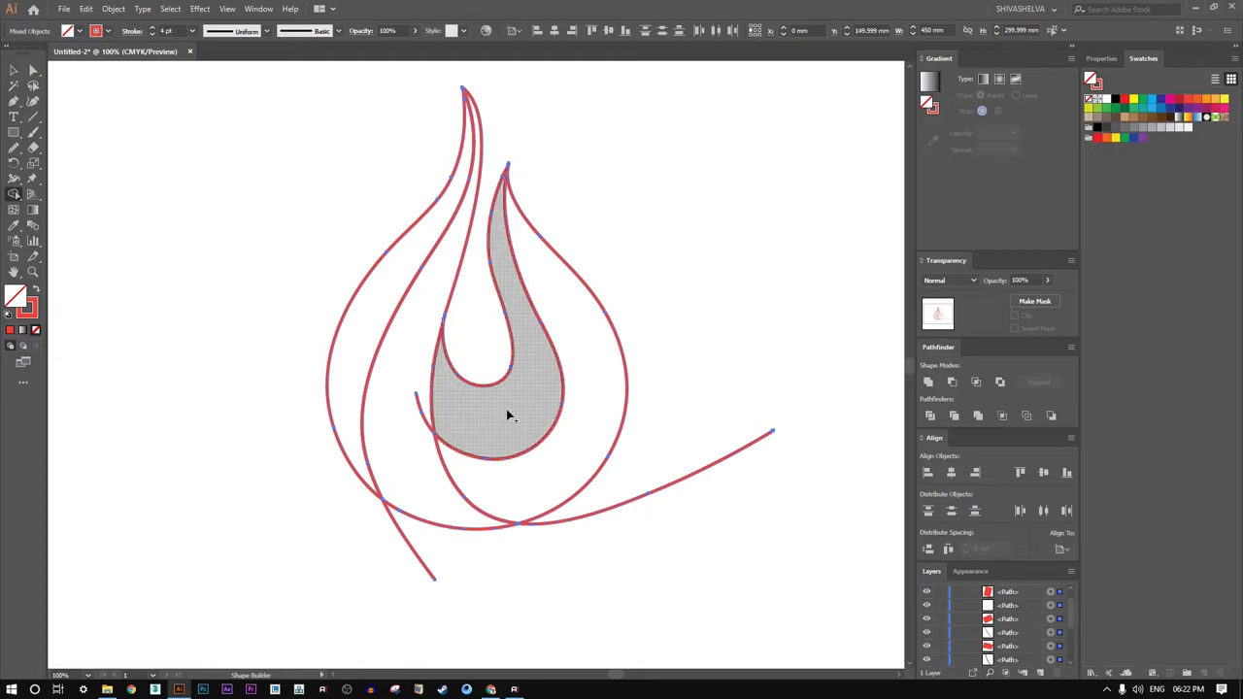
left_click(577, 355)
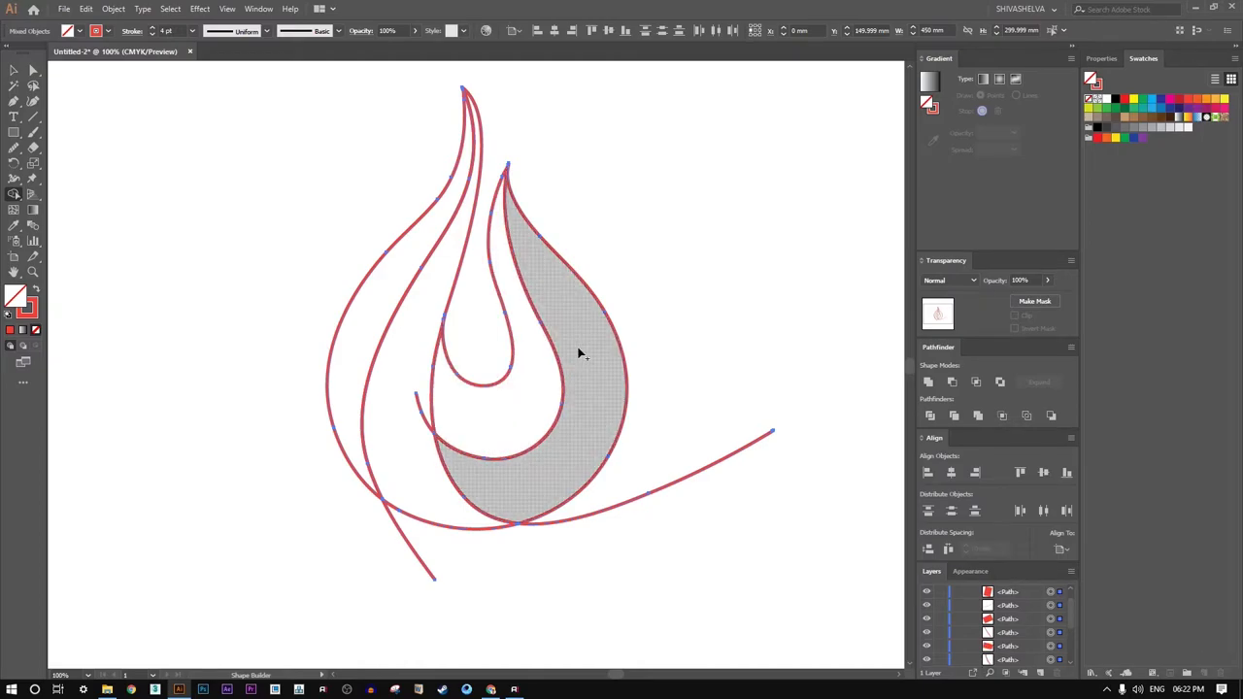
- Alt-click to delete the right-hand sweep and lower-left tail segments, then deselect
key("alt")
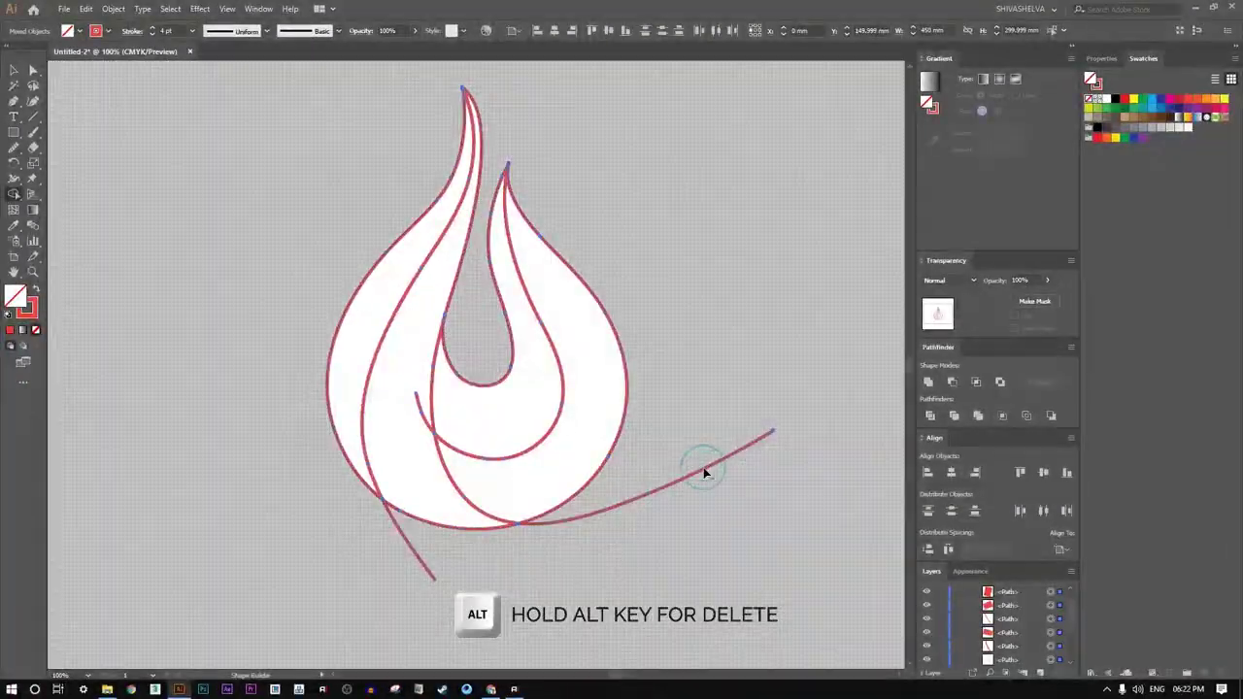
left_click(703, 471, "alt")
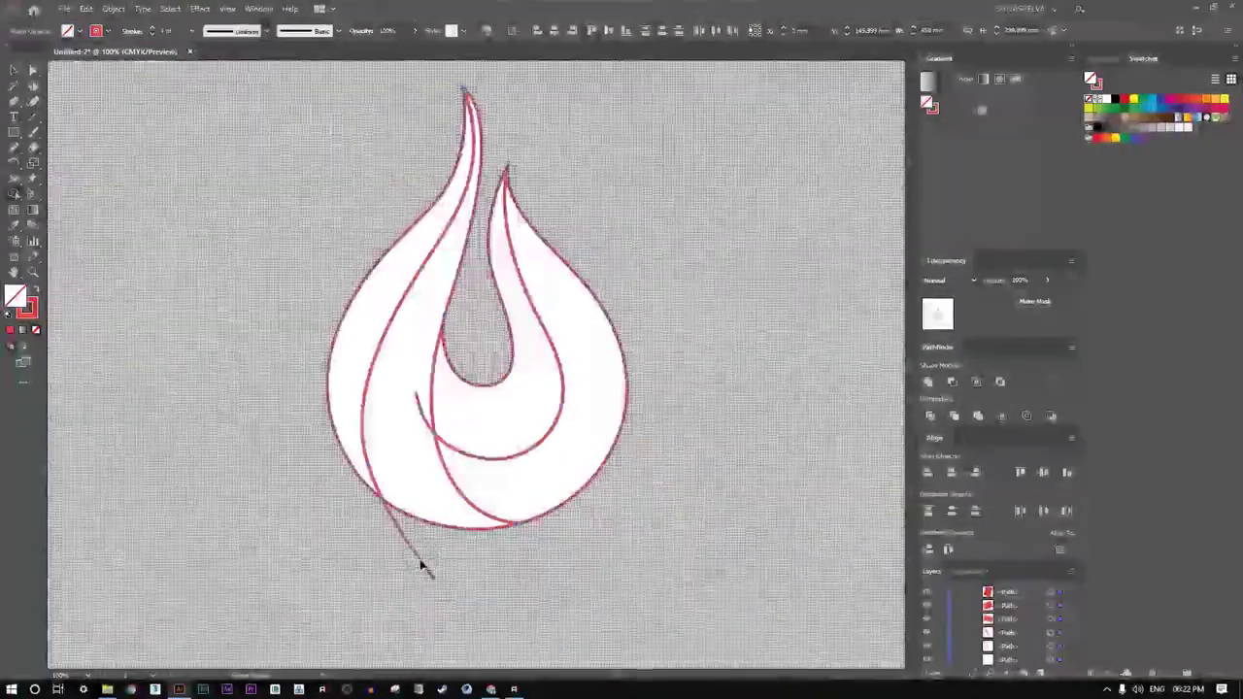
left_click(421, 564, "alt")
left_click(415, 402)
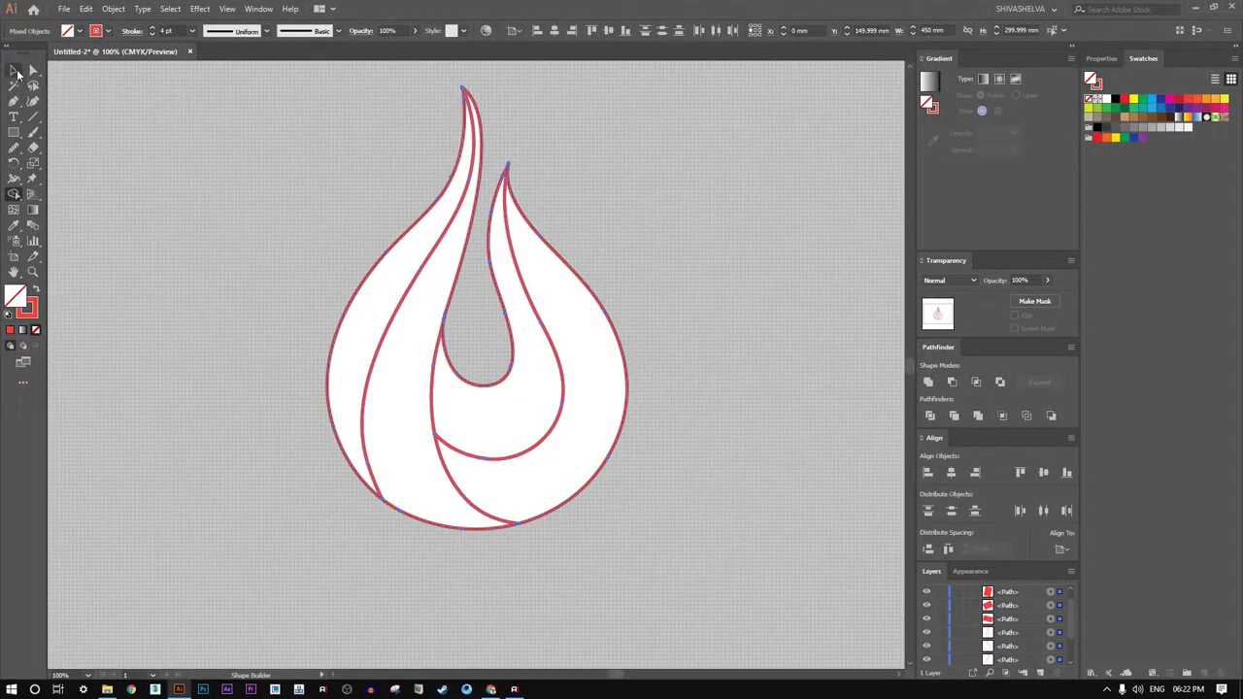
left_click(14, 70)
left_click(236, 184)
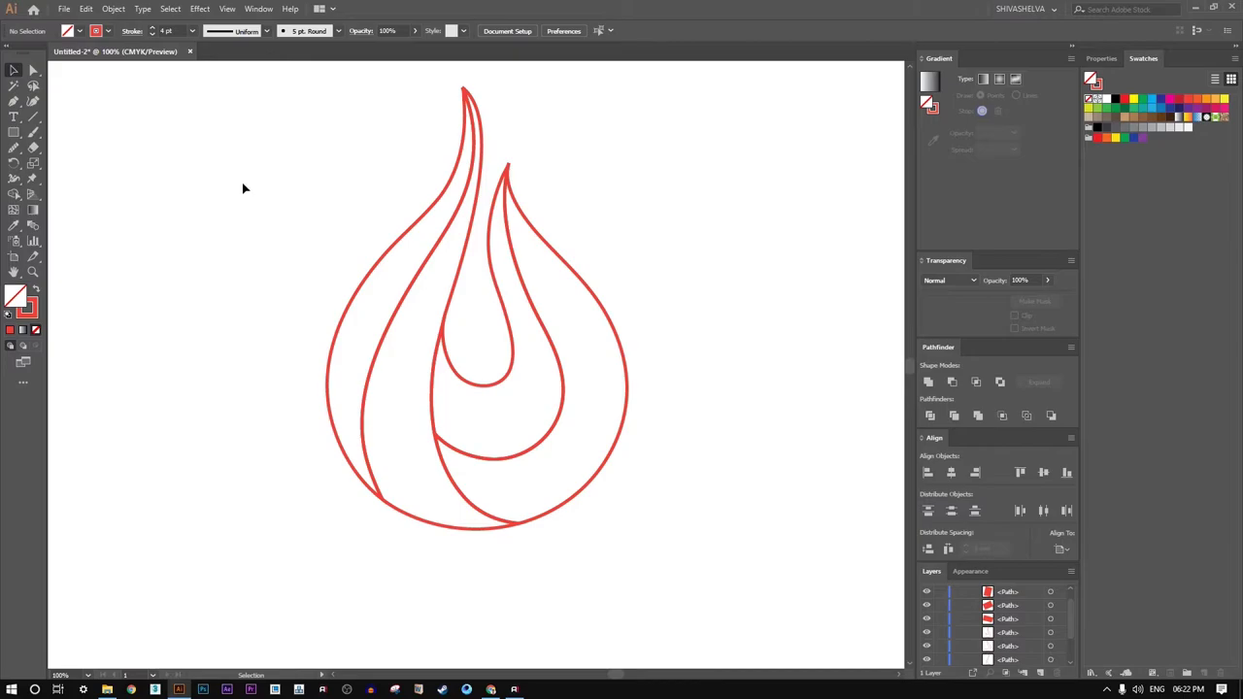
- Zoom out and lock the artboard-sized compound path via Object > Lock > Selection
key("ctrl+minus")
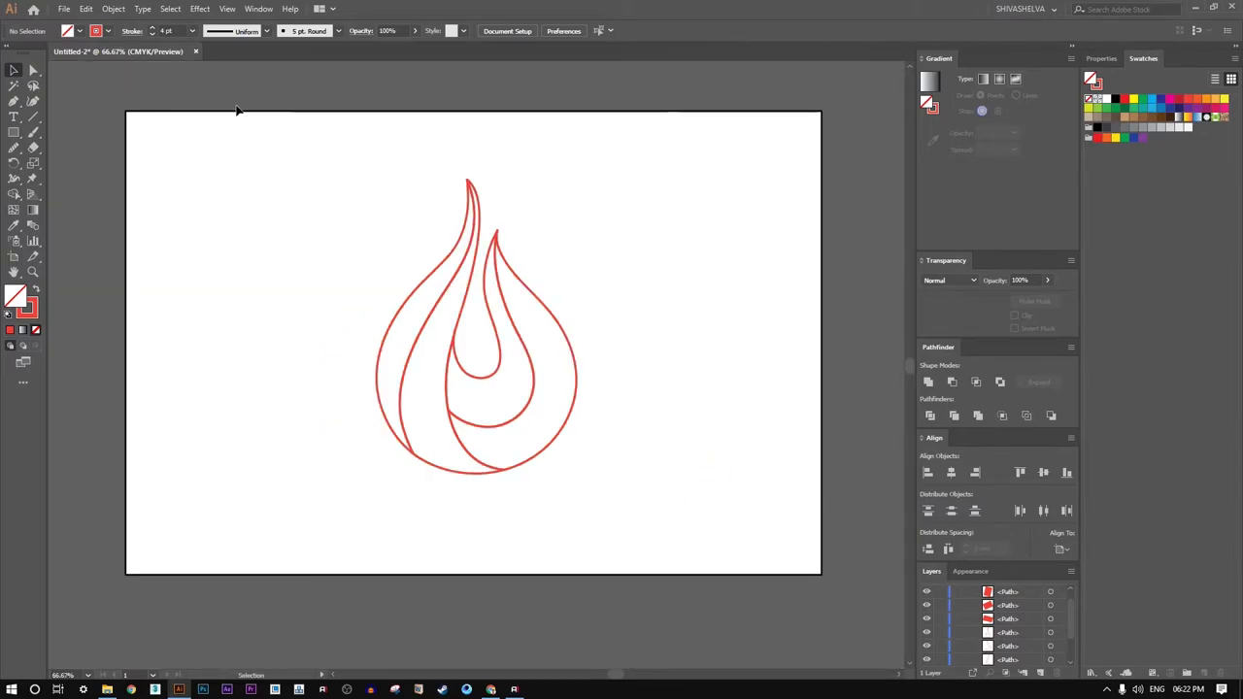
left_click(221, 136)
left_click(111, 9)
mouse_move(175, 85)
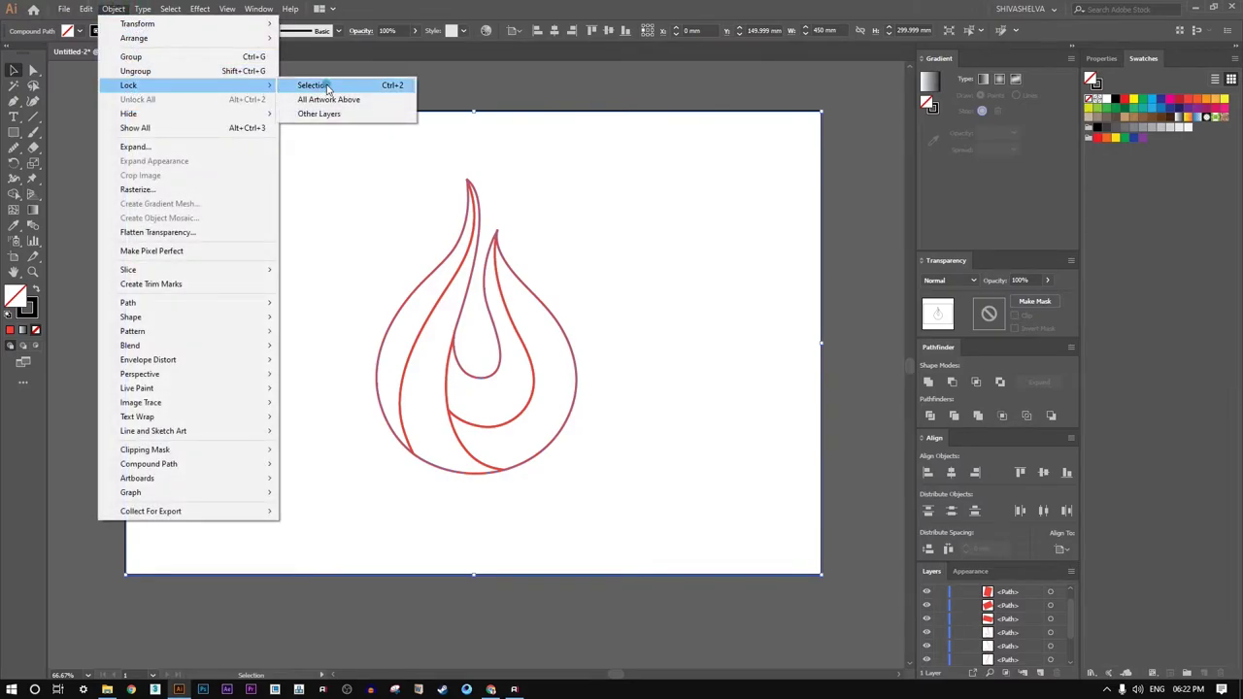
left_click(328, 85)
left_click(632, 222)
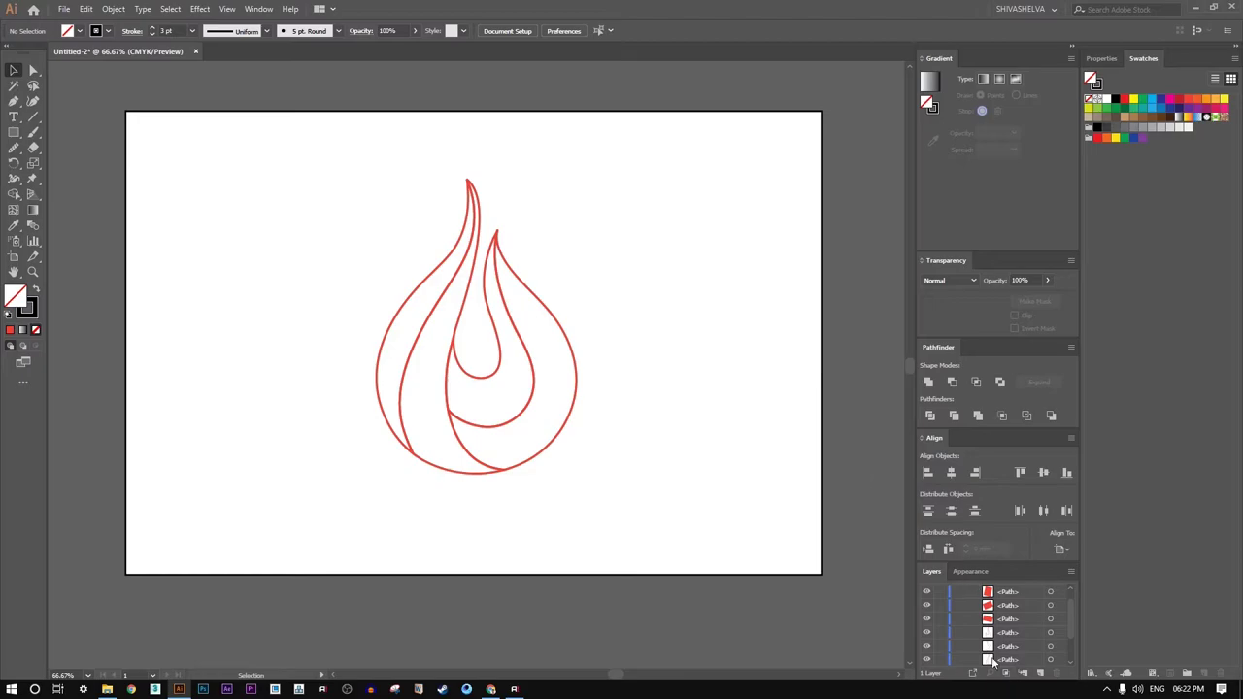
- Hide the linked sketch image in the Layers panel
scroll(992, 663, "down", 2)
left_click(928, 648)
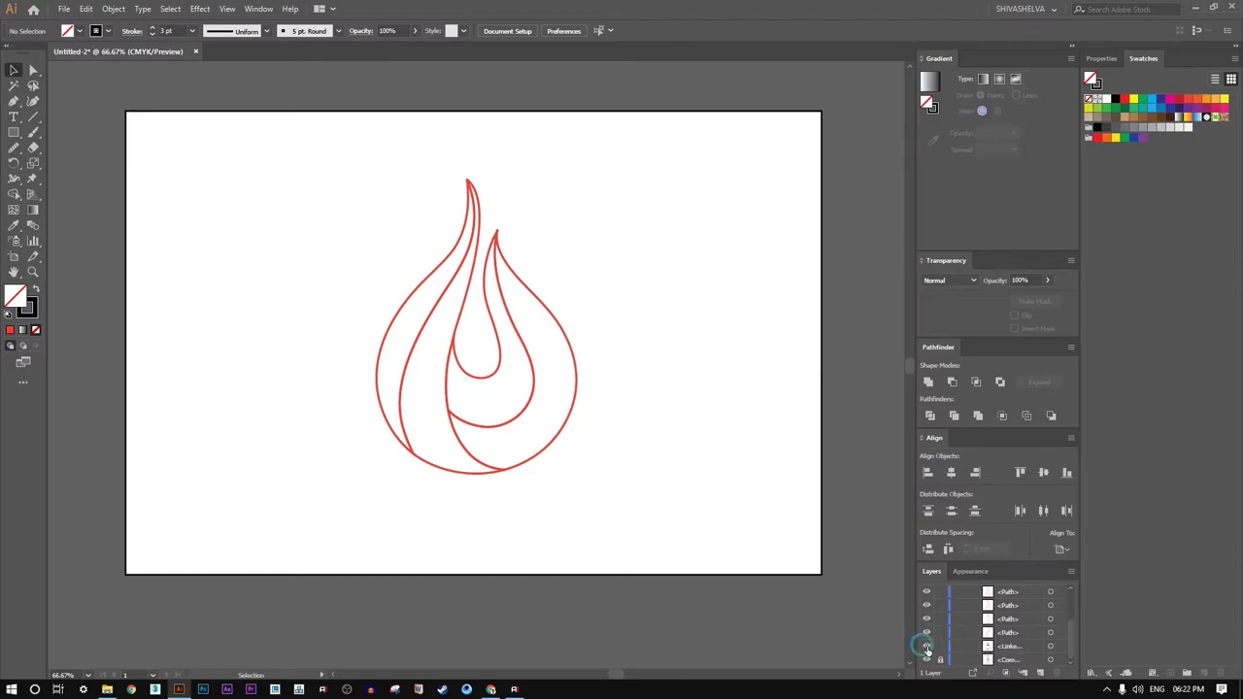
left_click(928, 648)
- Draw a small square near the artboard's top-left with black fill and no stroke
left_click(14, 132)
left_click(63, 131)
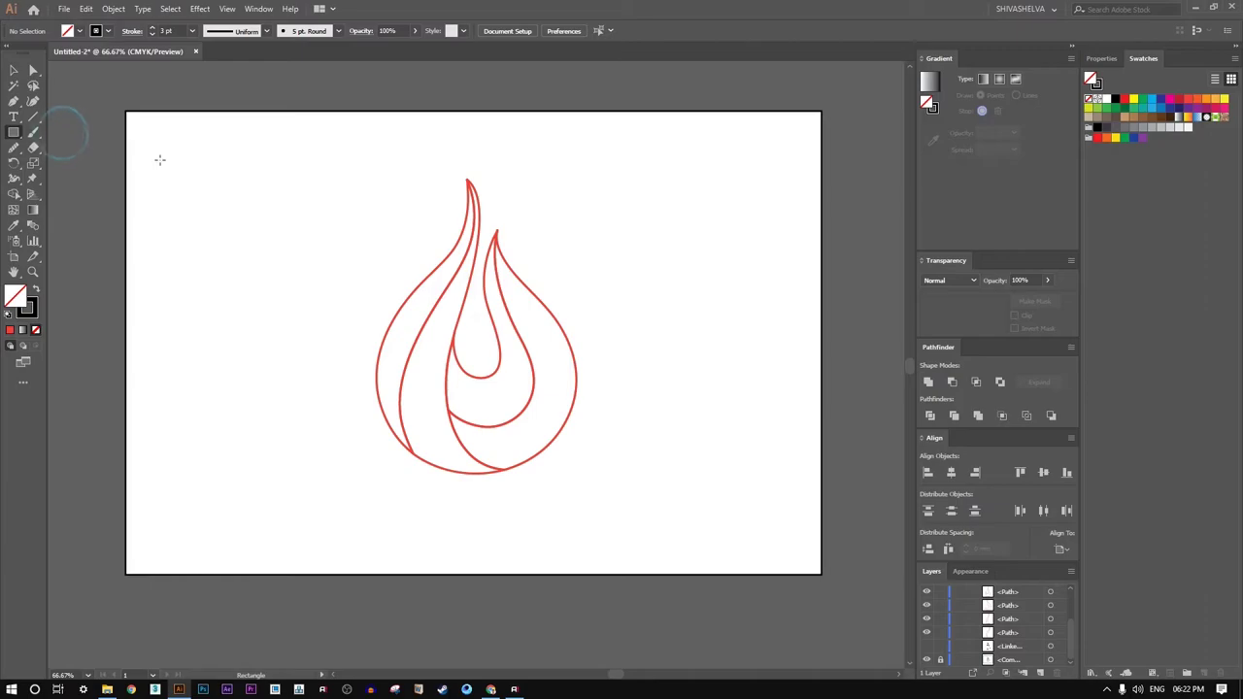
left_click_drag(154, 151, 191, 184)
left_click(33, 288)
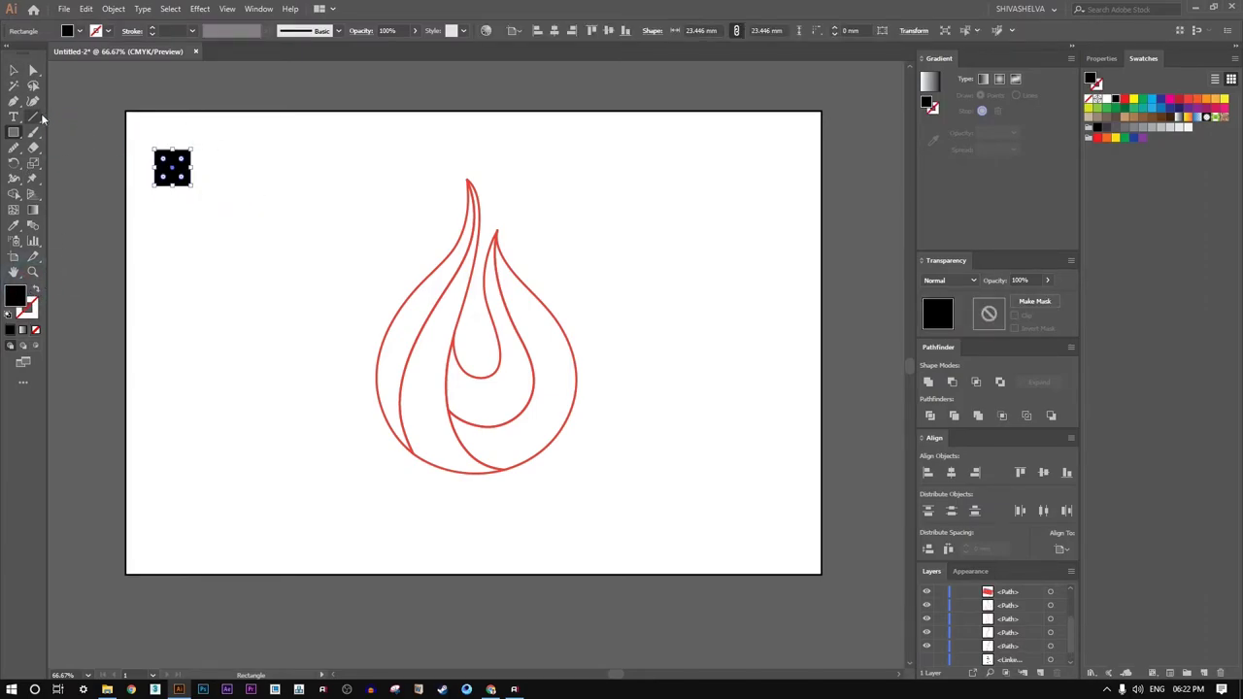
- Alt-drag a copy below and repeat with Ctrl+D to form a column of six squares
left_click(13, 70)
left_click(187, 255)
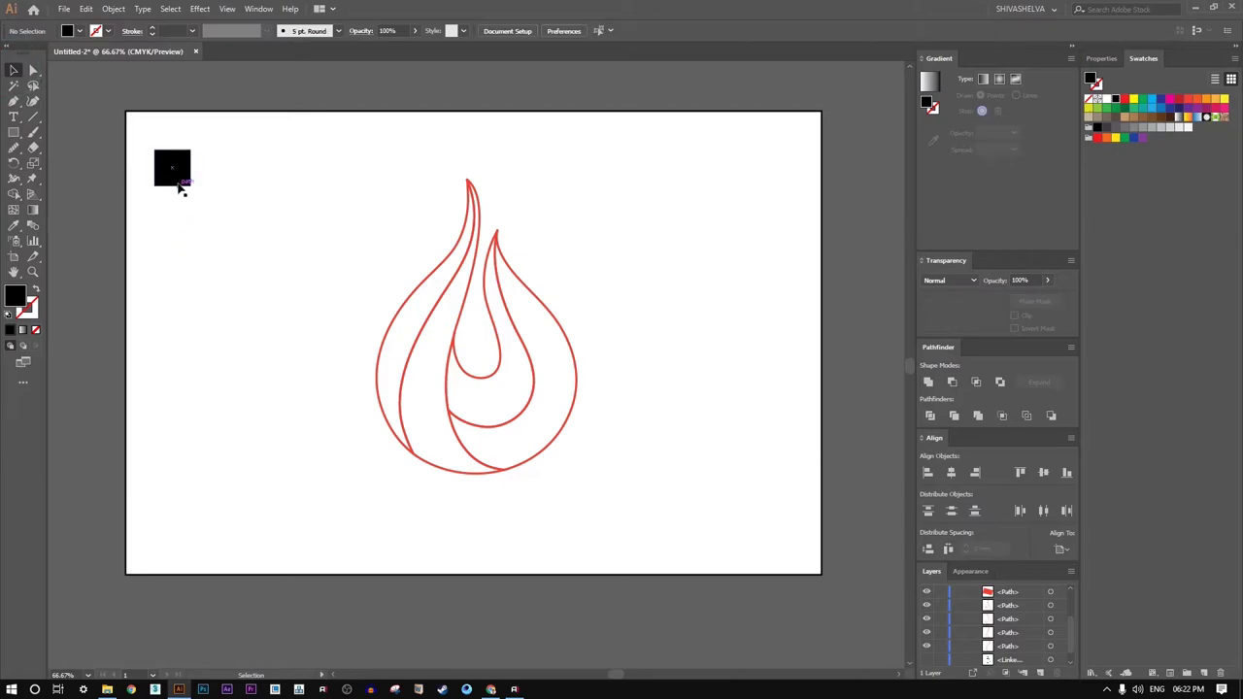
left_click(175, 172)
left_click_drag(173, 179, 178, 240, "alt")
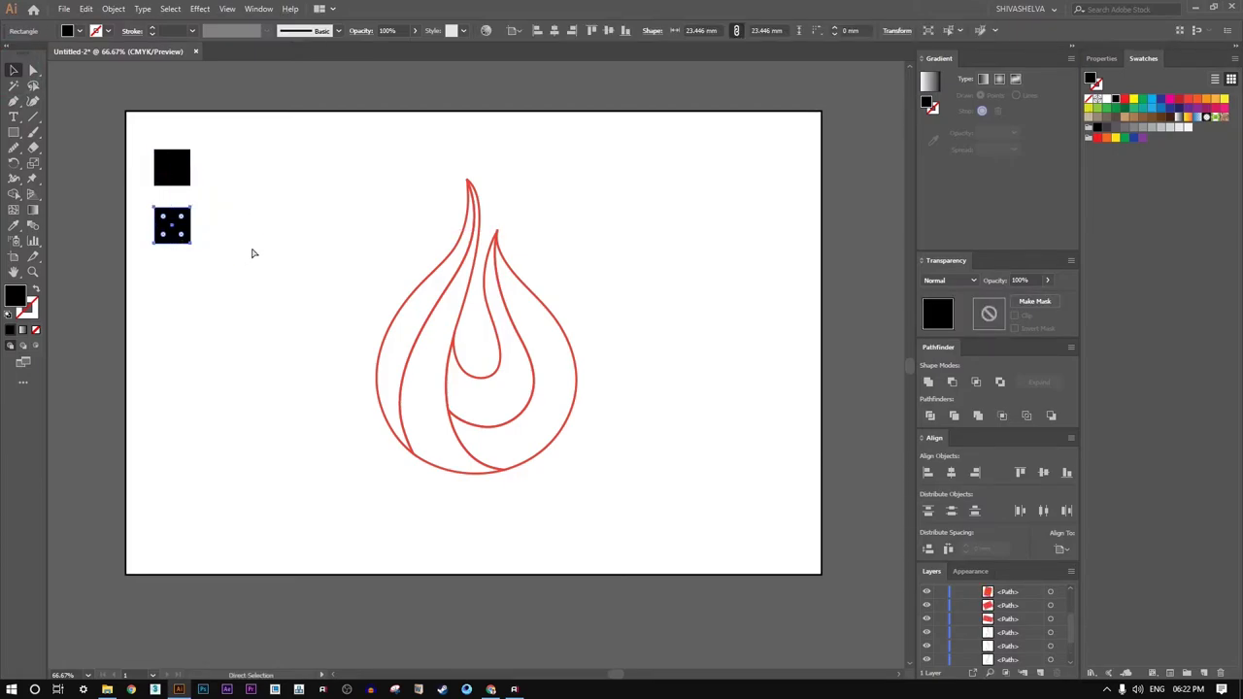
key("ctrl+d")
key("ctrl+d")
key("ctrl+d")
key("ctrl+d")
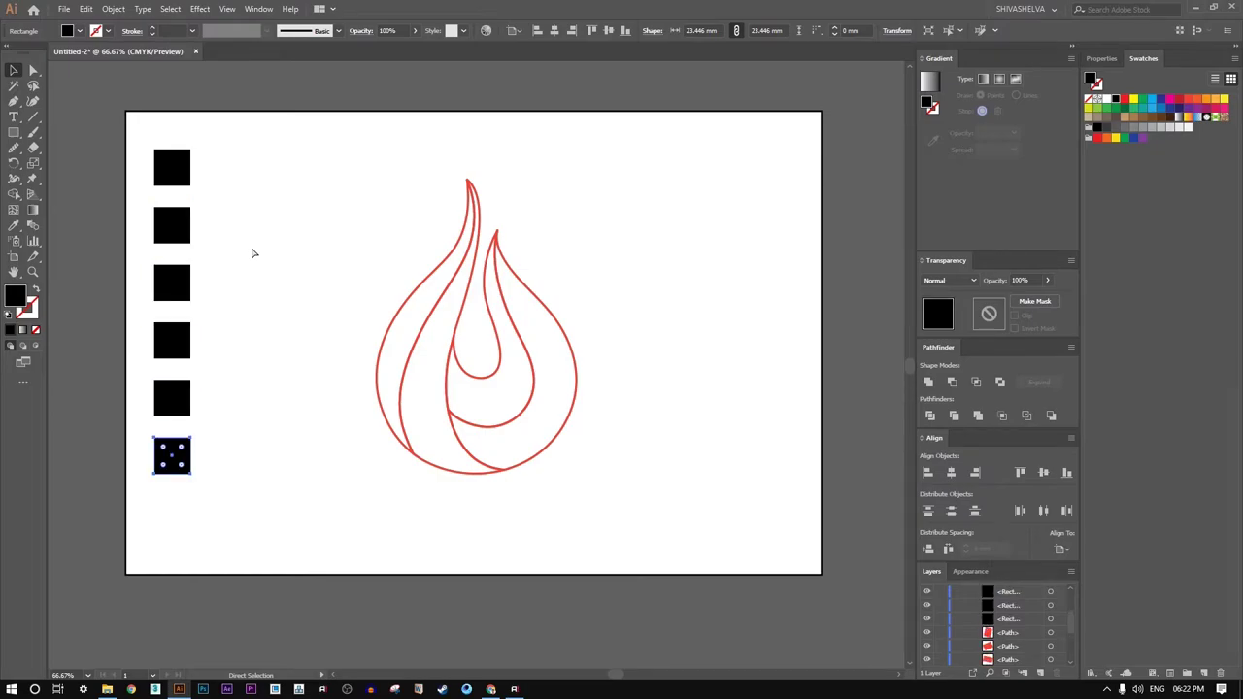
left_click(284, 226)
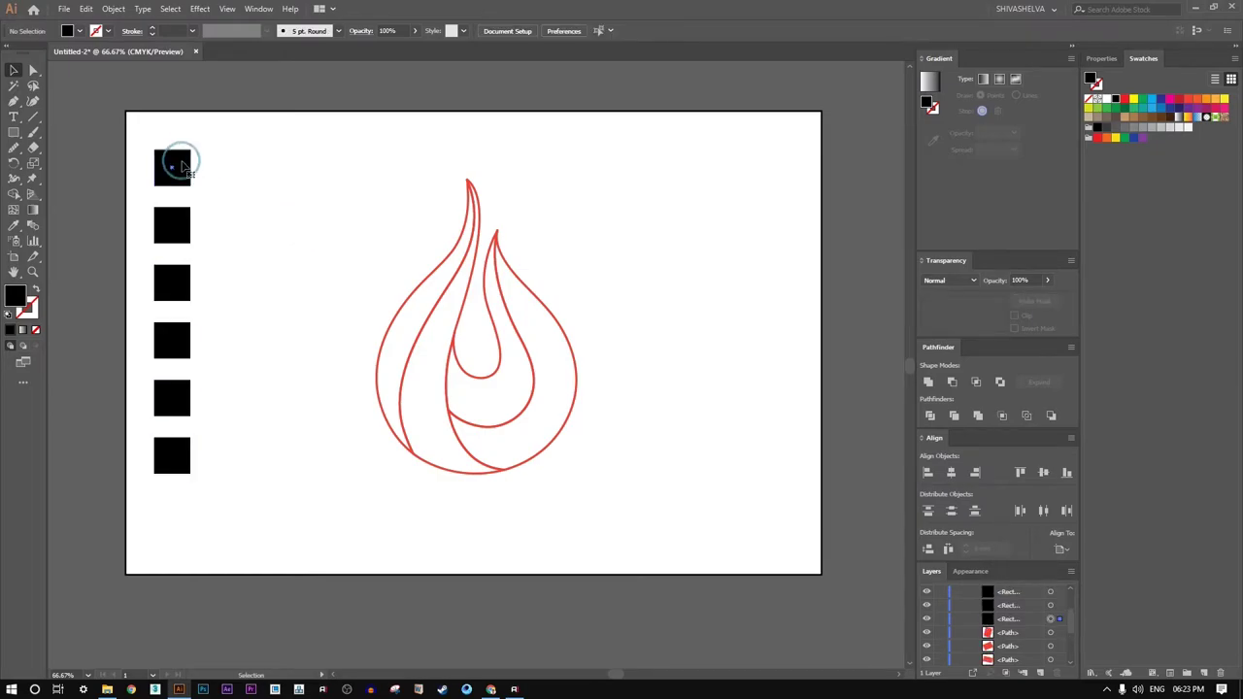
- Fill the top three squares light orange, orange and red-orange
left_click(179, 166)
left_click(1187, 117)
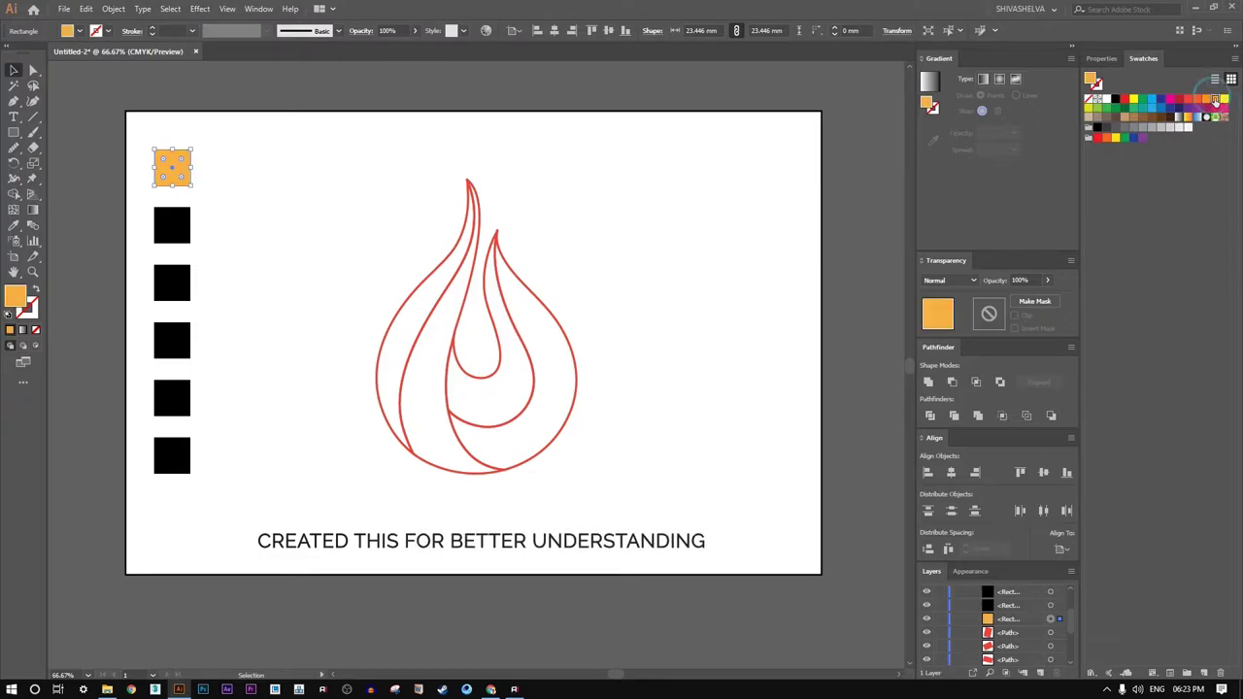
left_click(179, 224)
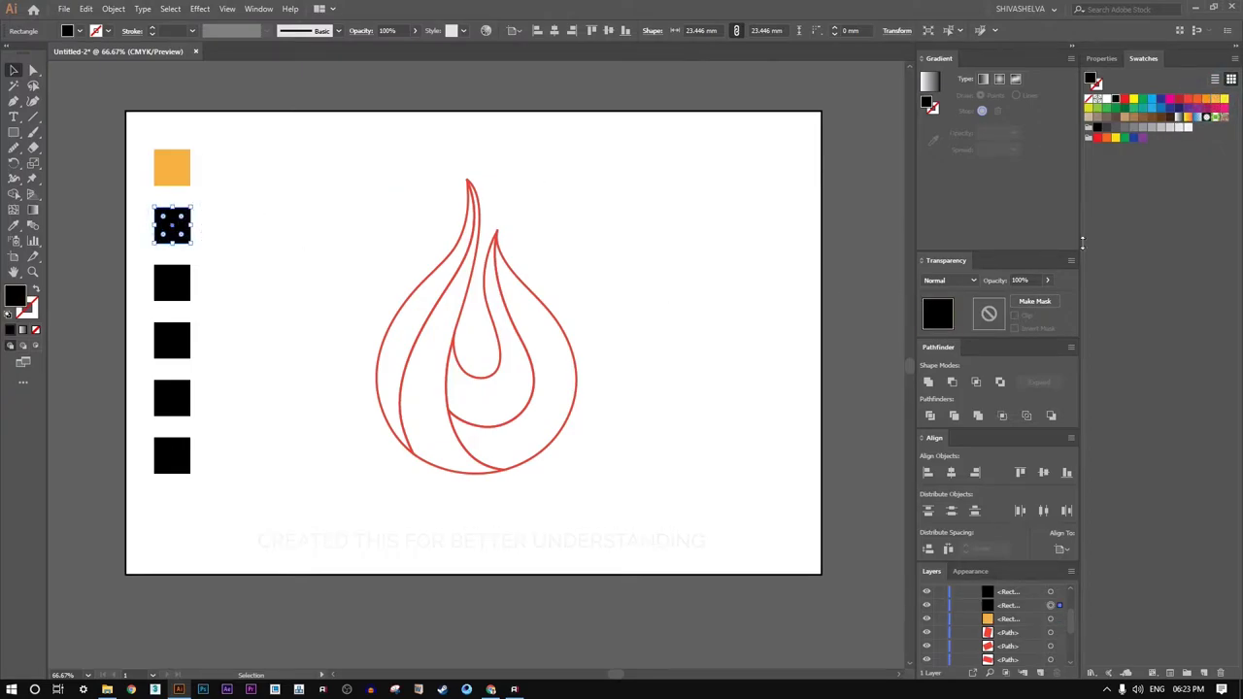
left_click(1205, 102)
left_click(179, 280)
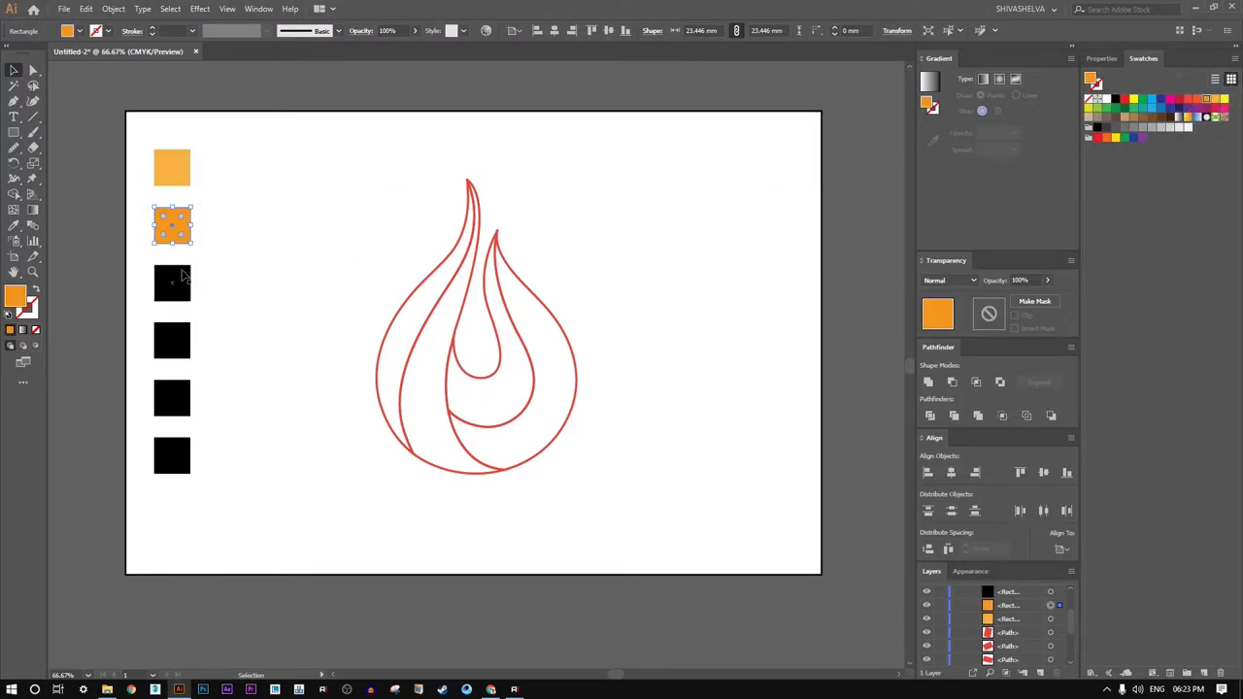
left_click(1192, 100)
- Fill the fourth square crimson and the fifth yellow at 60% opacity
left_click(175, 333)
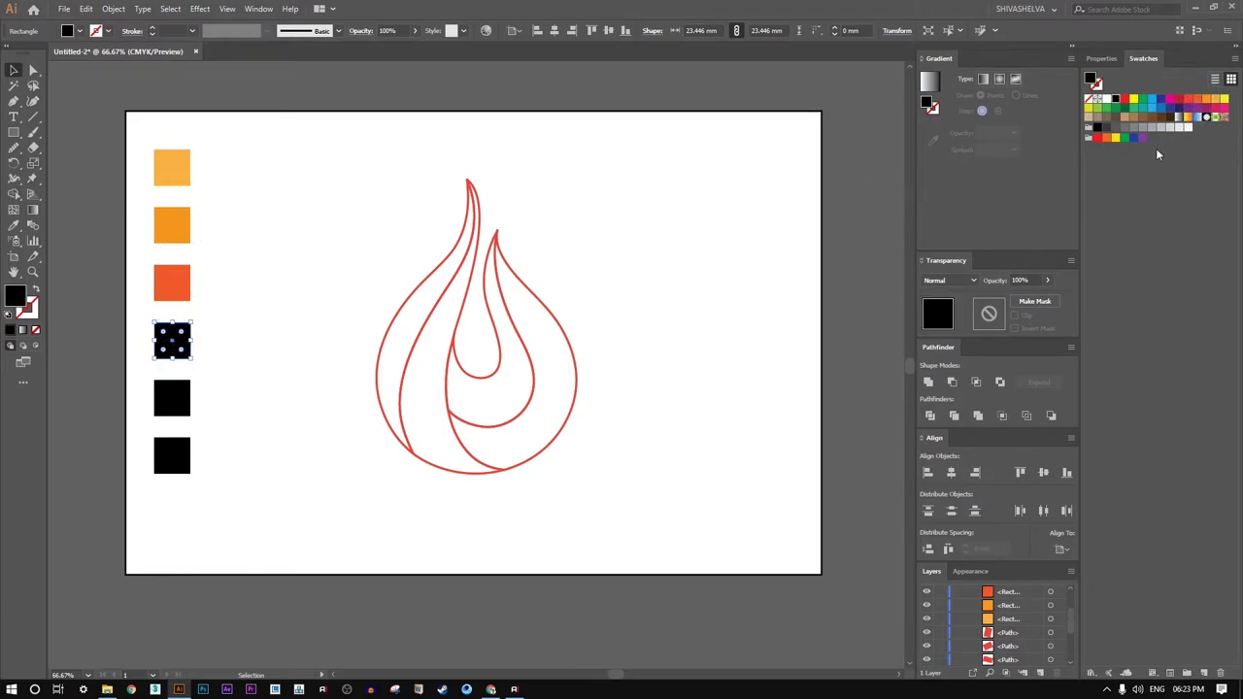
left_click(1180, 100)
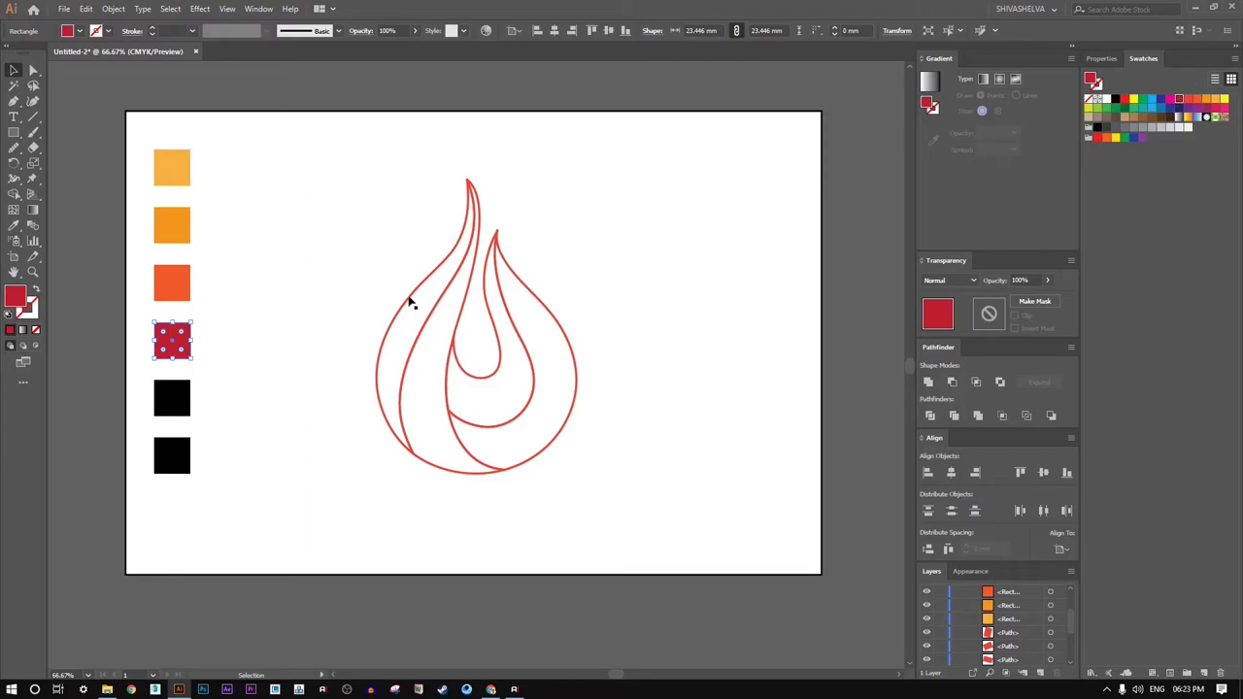
left_click(173, 404)
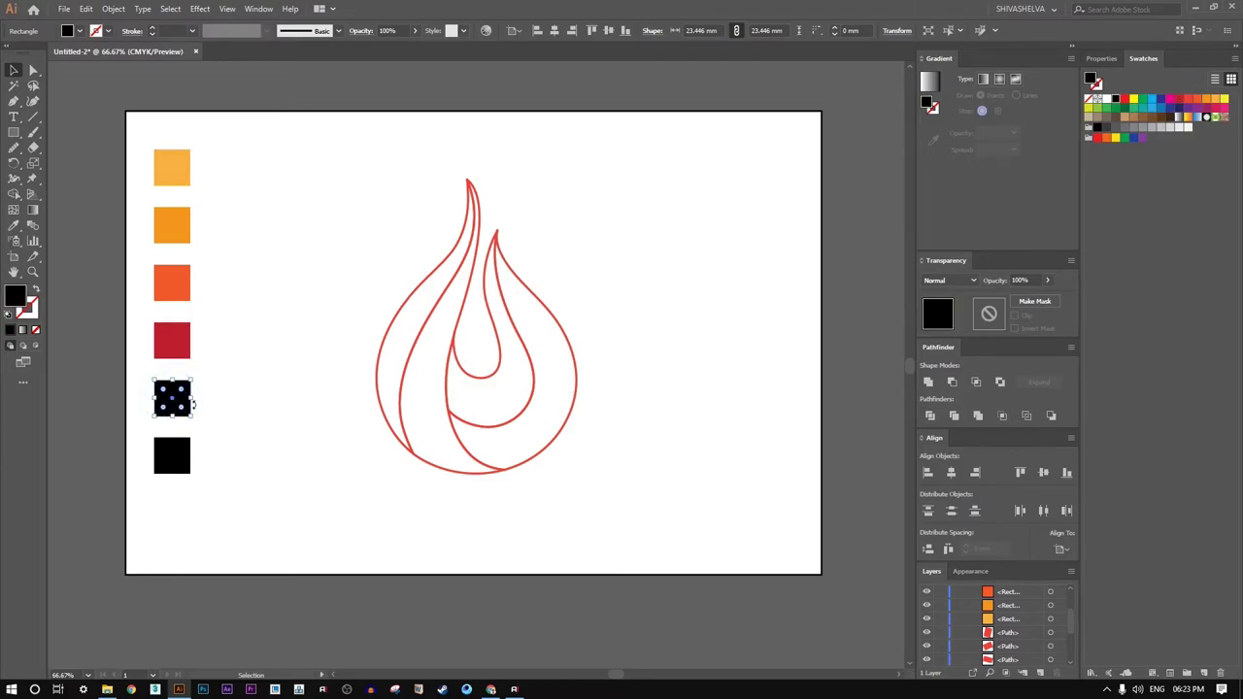
left_click(1115, 137)
left_click(389, 30)
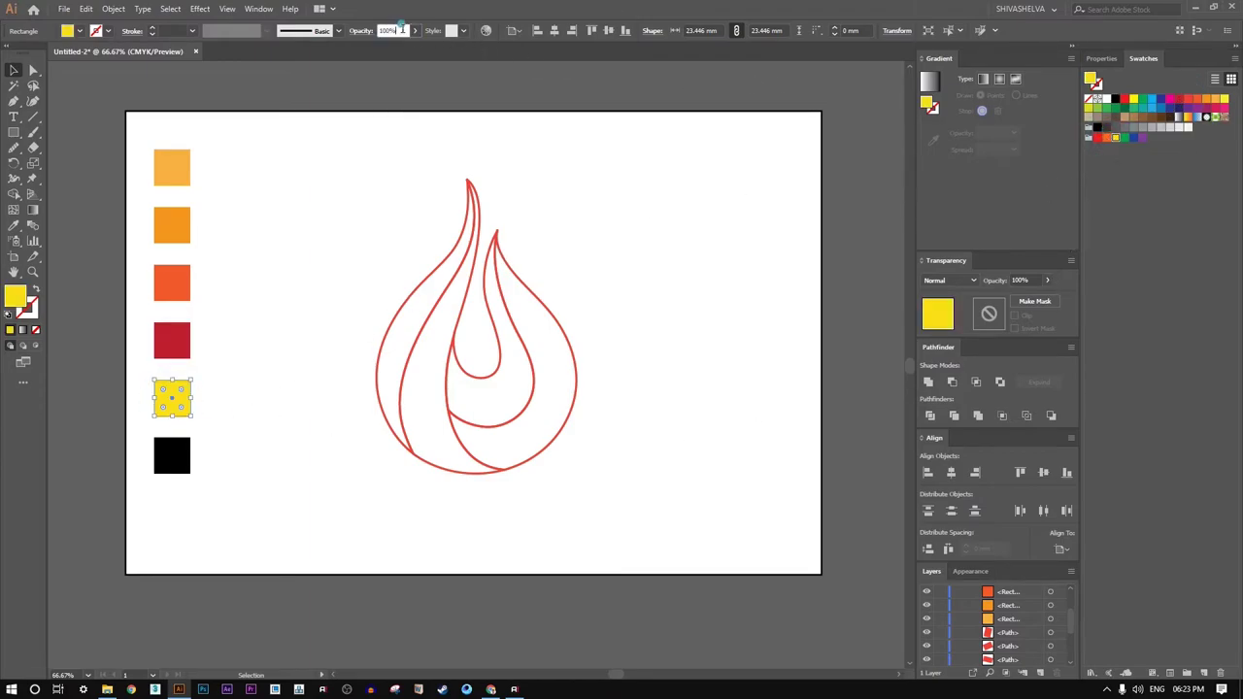
type("60")
key("Return")
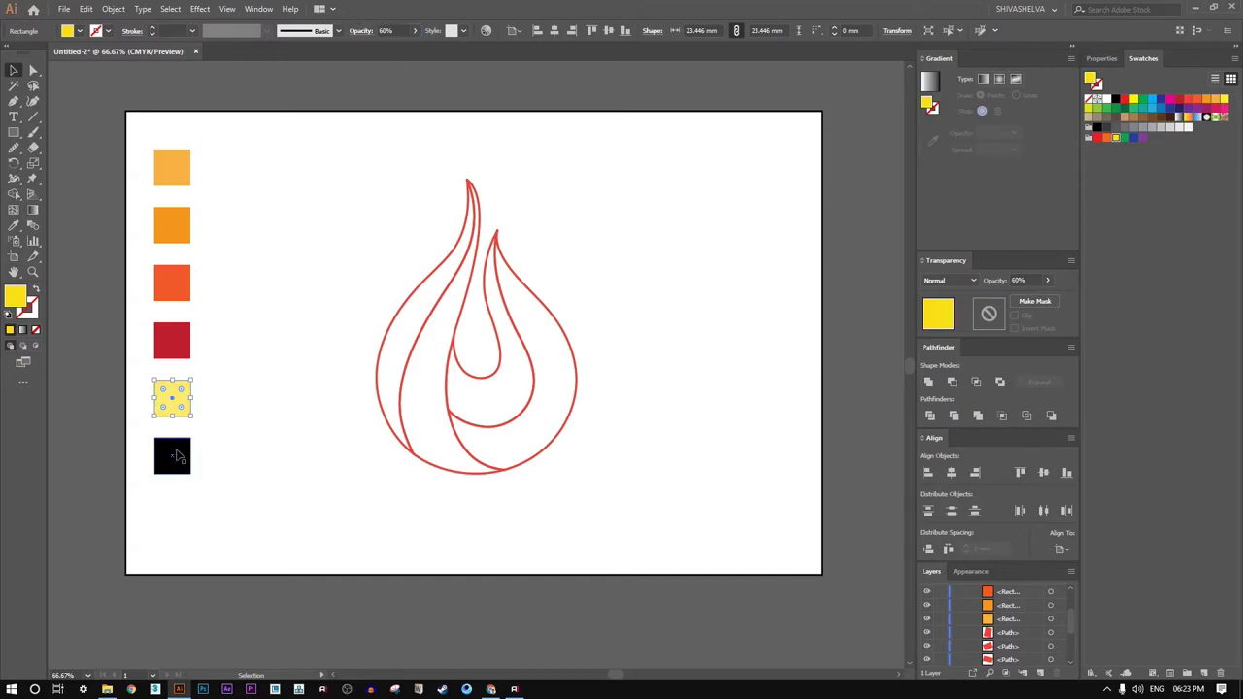
left_click(173, 454)
- Give the bottom square a deep maroon fill, darkening crimson in the Color Picker
left_click(1180, 99)
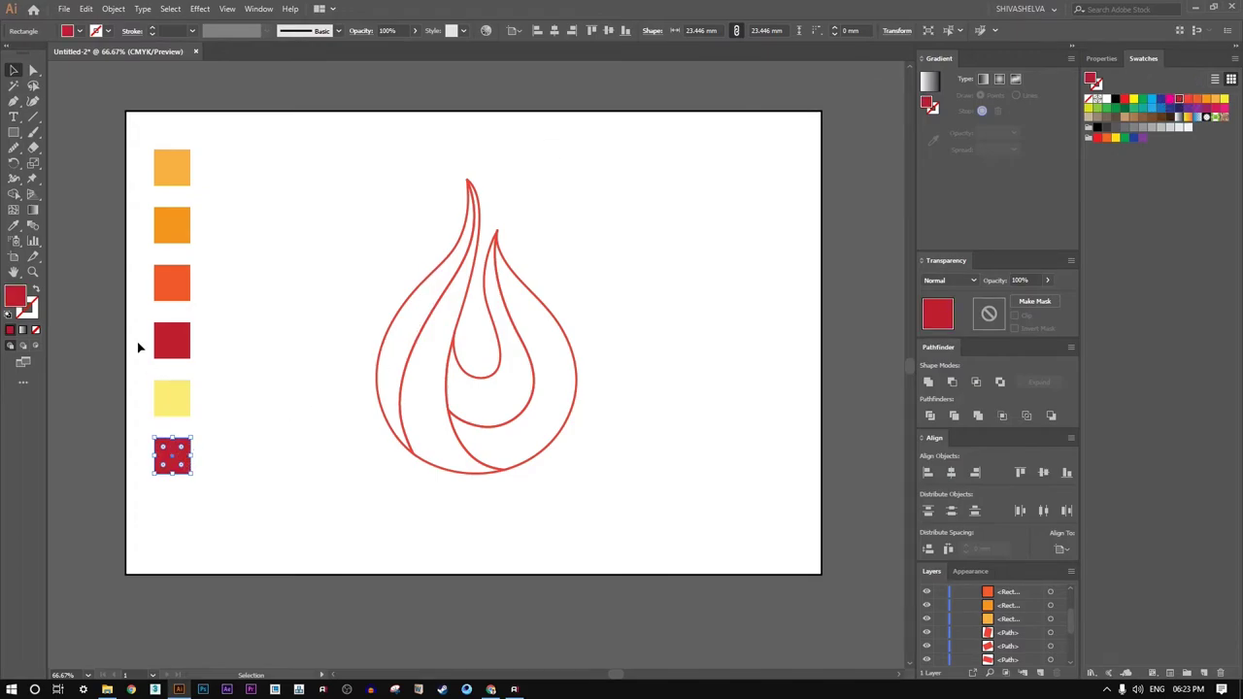
double_click(14, 296)
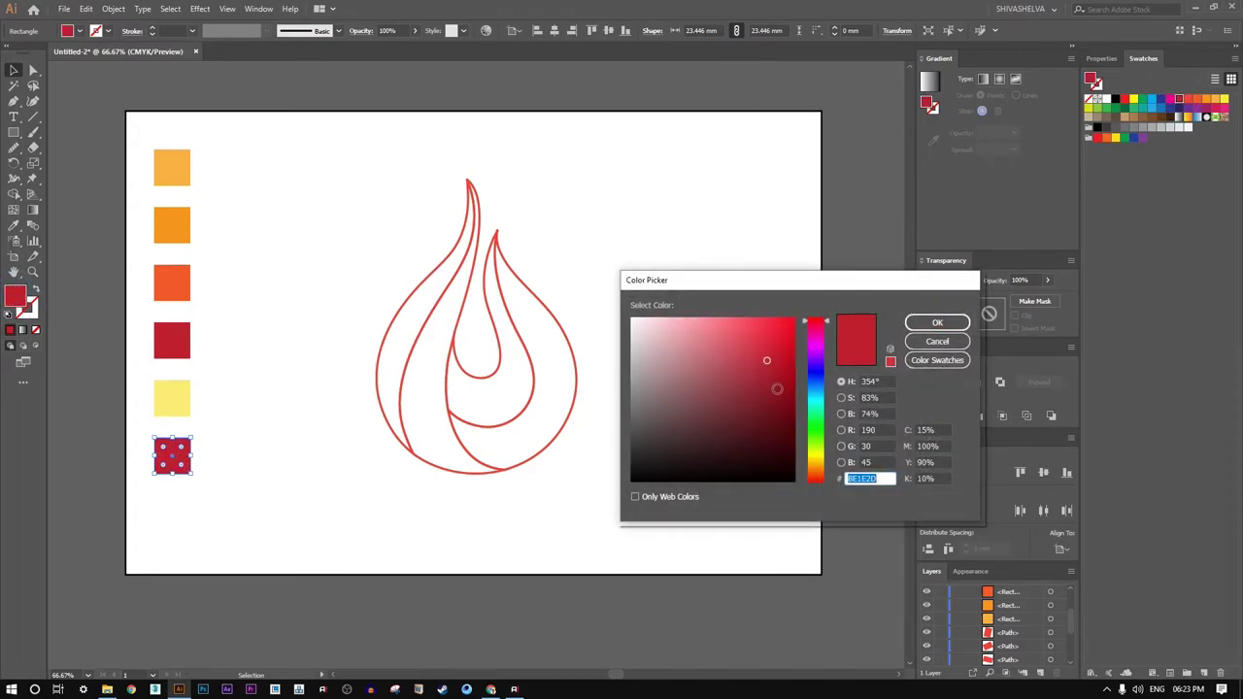
left_click(777, 389)
left_click(937, 323)
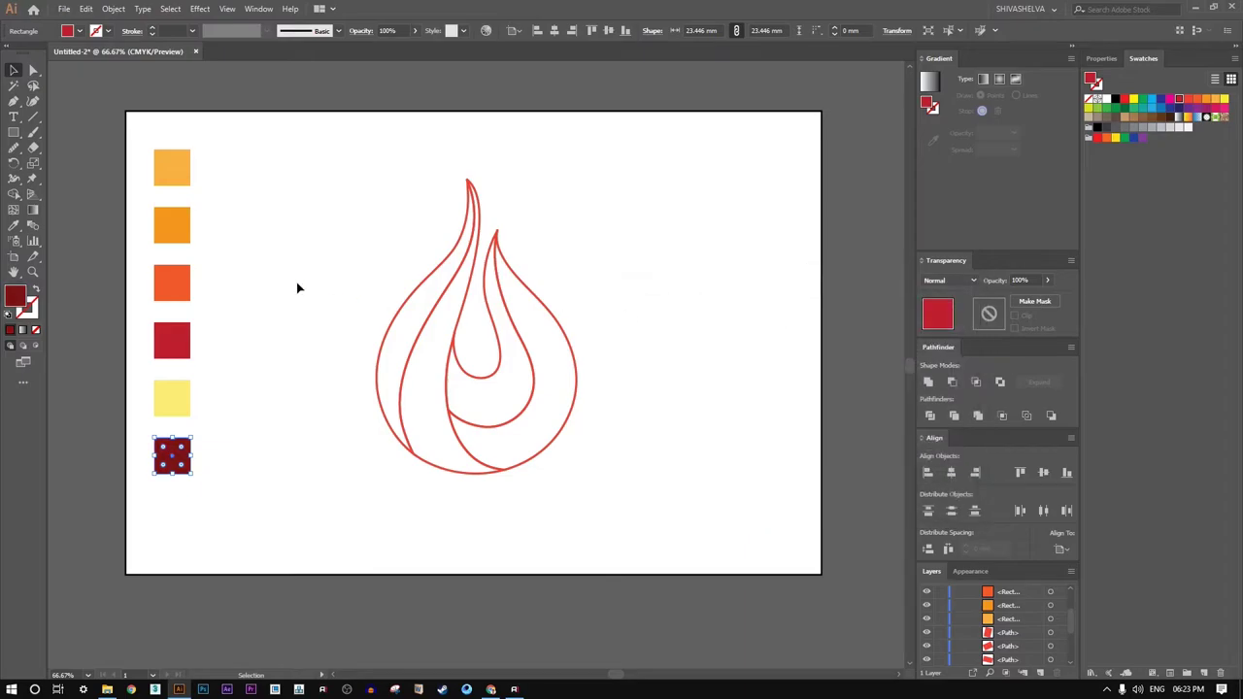
left_click(307, 232)
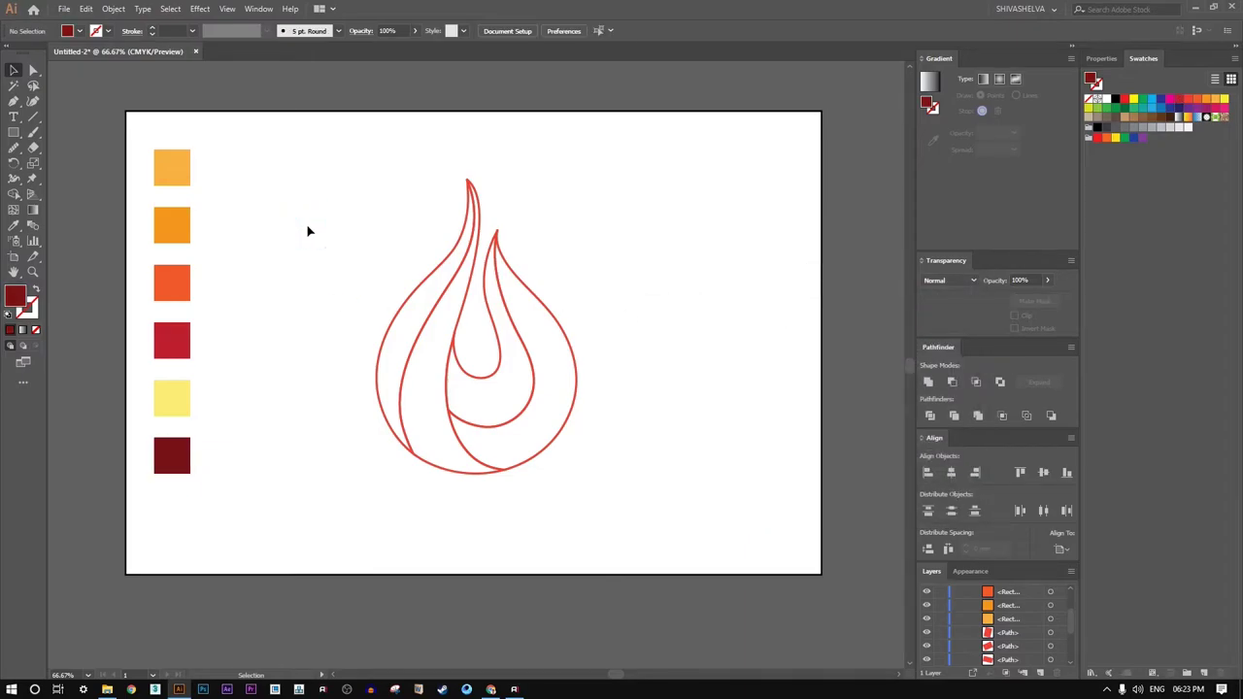
- Give the left flame piece a freeform gradient fill with top, middle and lower colour points
left_click(424, 282)
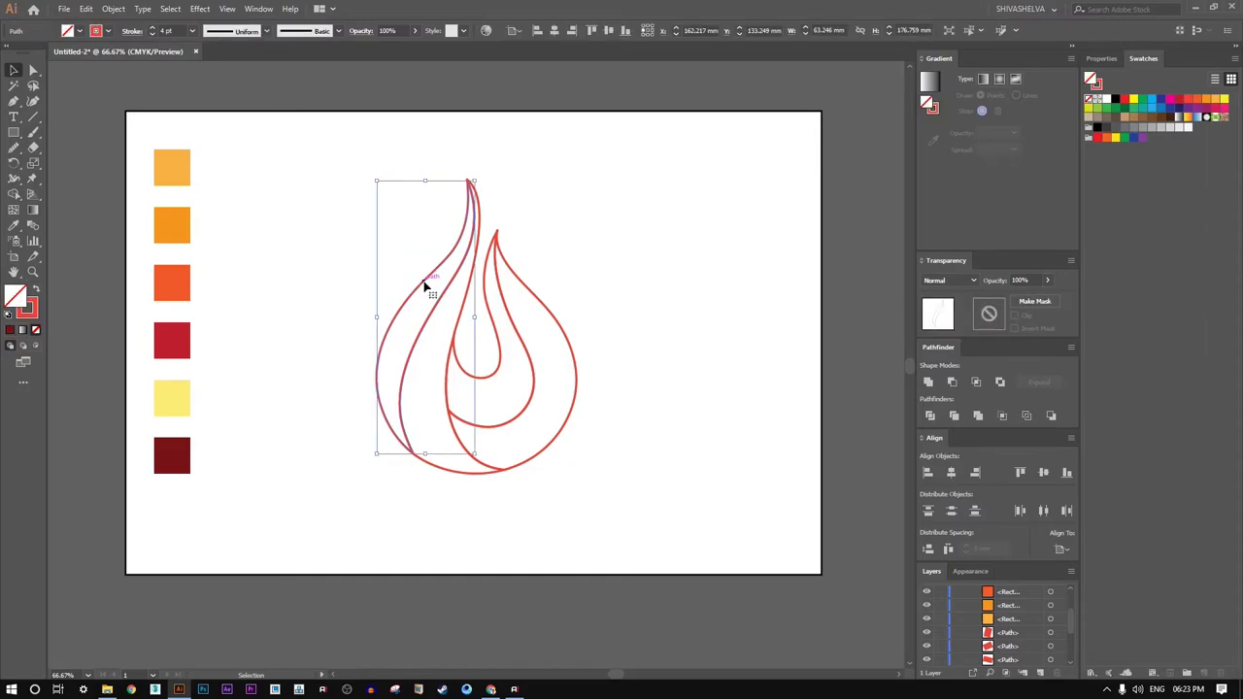
left_click(36, 330)
left_click(37, 331)
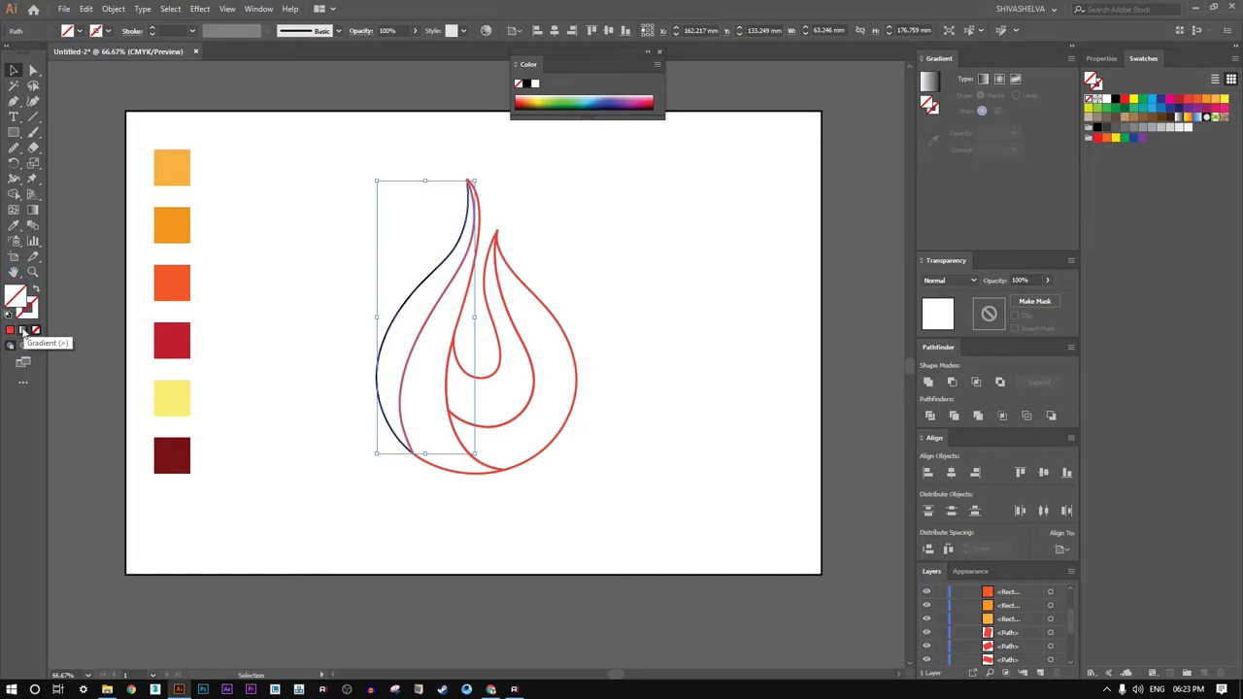
left_click(23, 331)
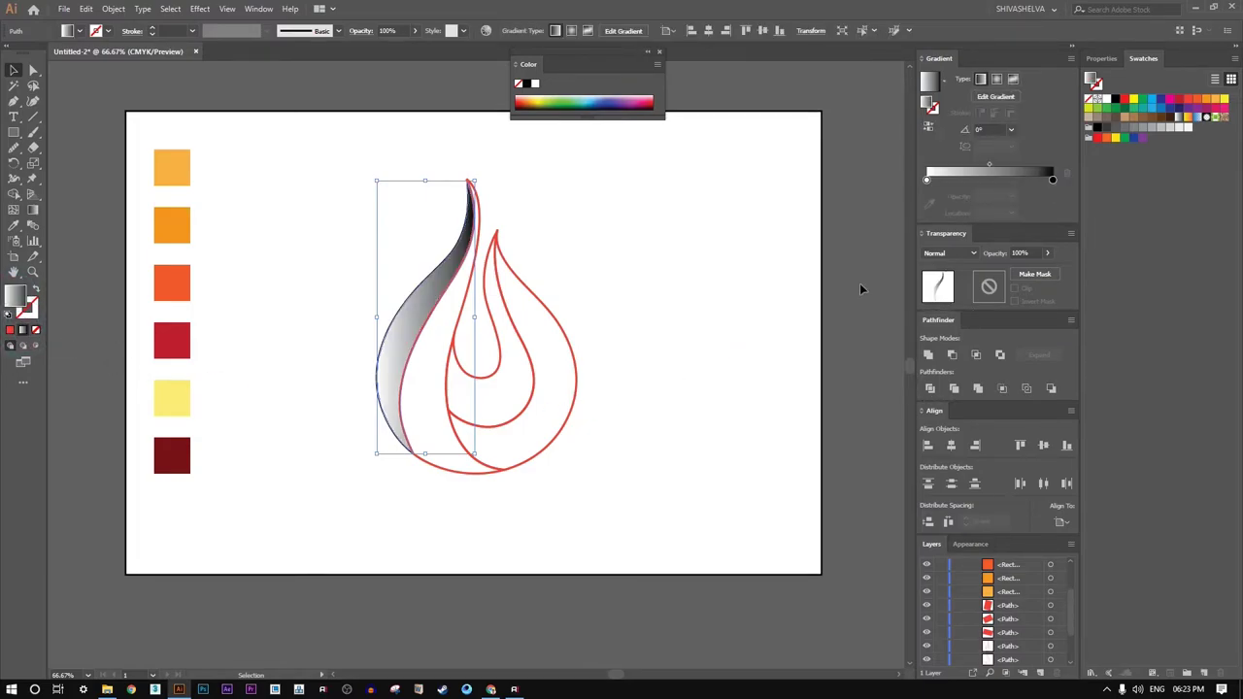
left_click(1015, 79)
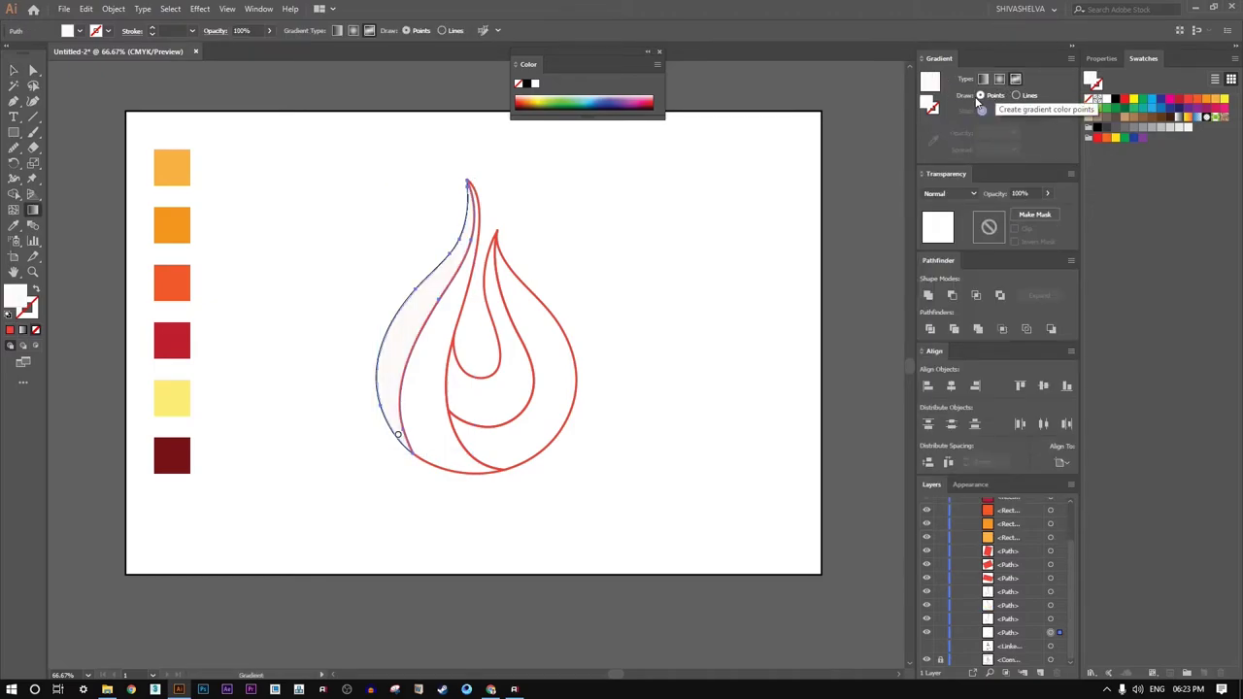
left_click(467, 238)
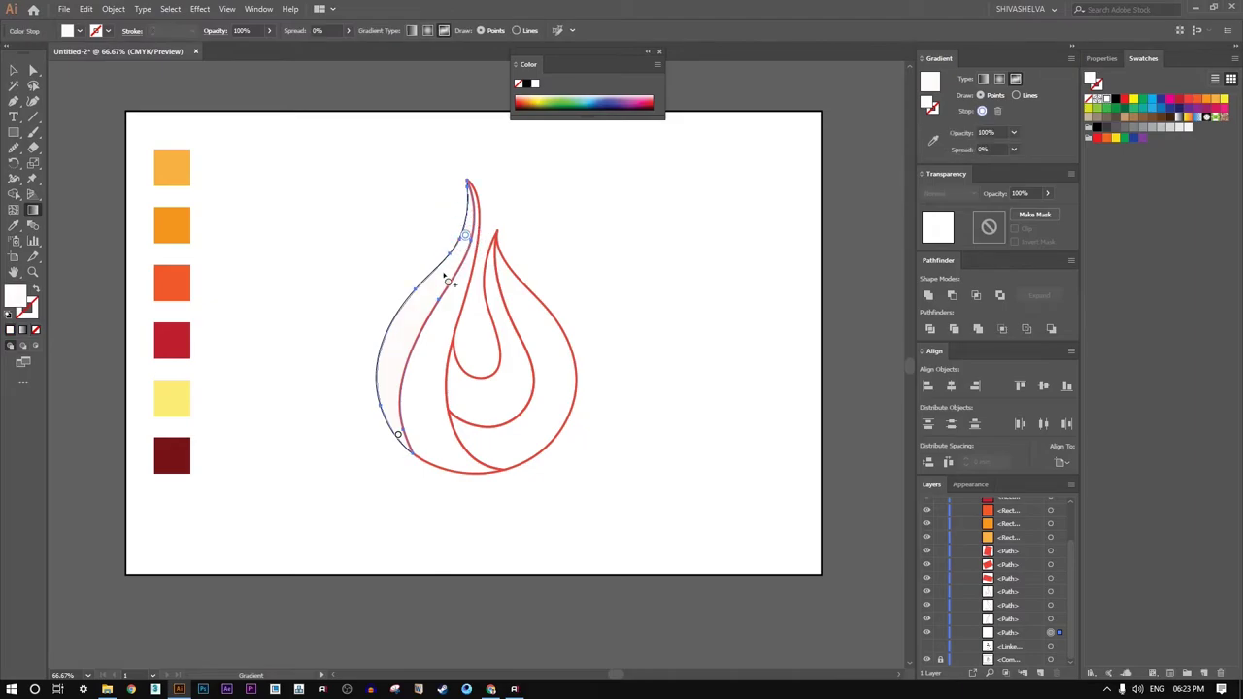
left_click(423, 295)
left_click(386, 374)
left_click(398, 437)
left_click_drag(398, 437, 361, 474)
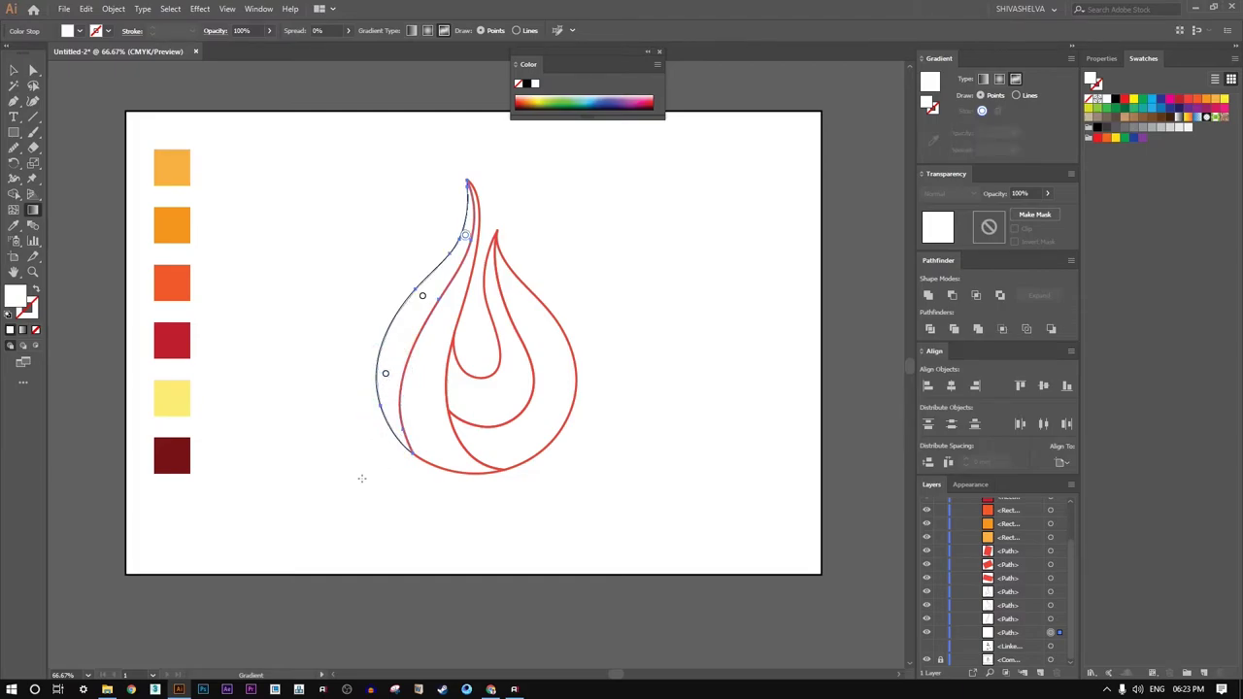
left_click(465, 236)
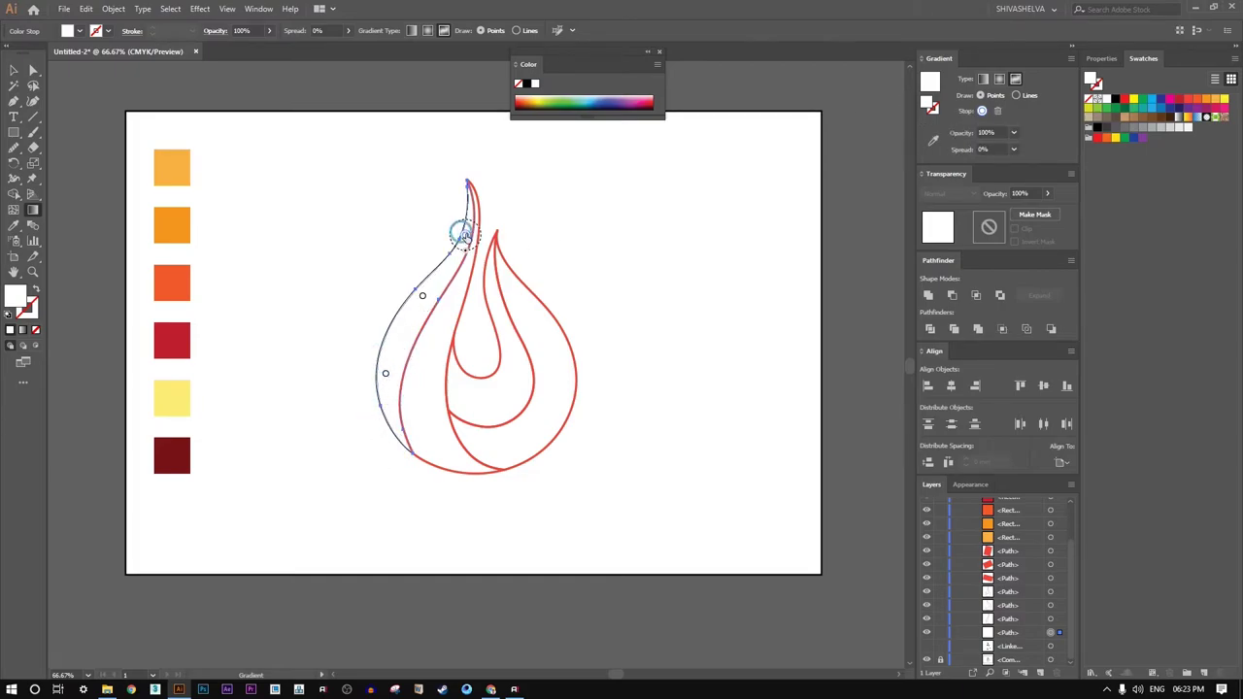
- Sample light orange for the top point, yellow for the middle and deeper orange below
left_click(932, 143)
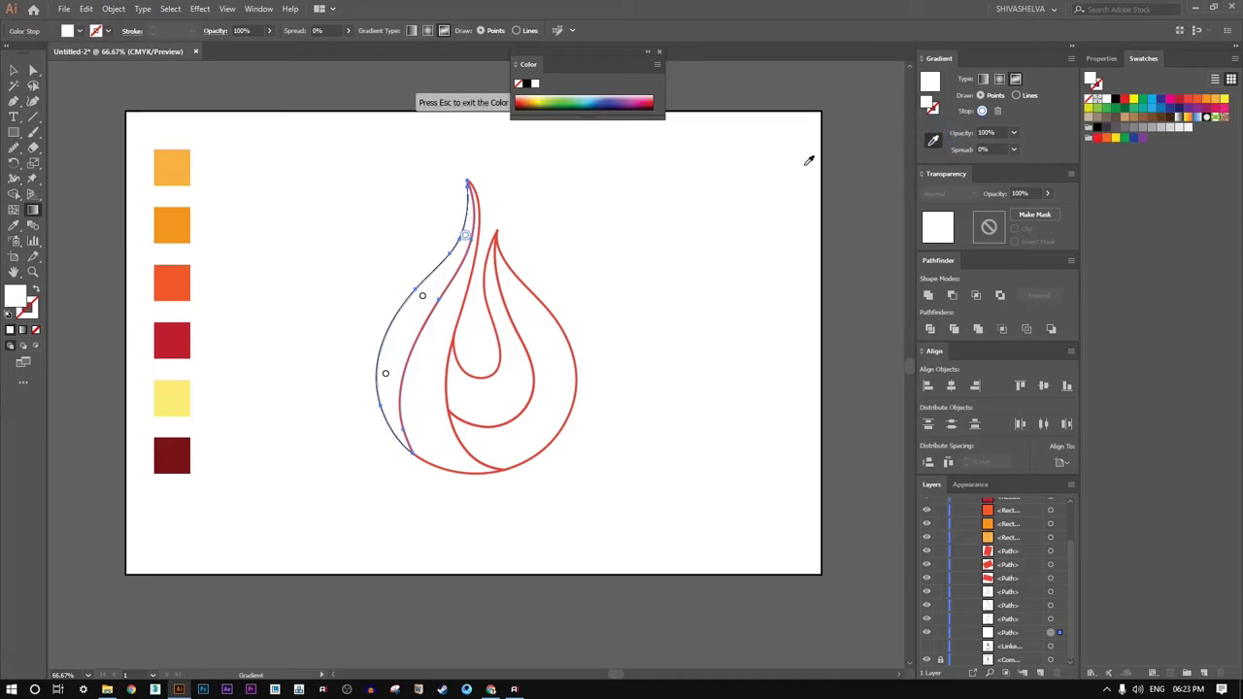
left_click(187, 161)
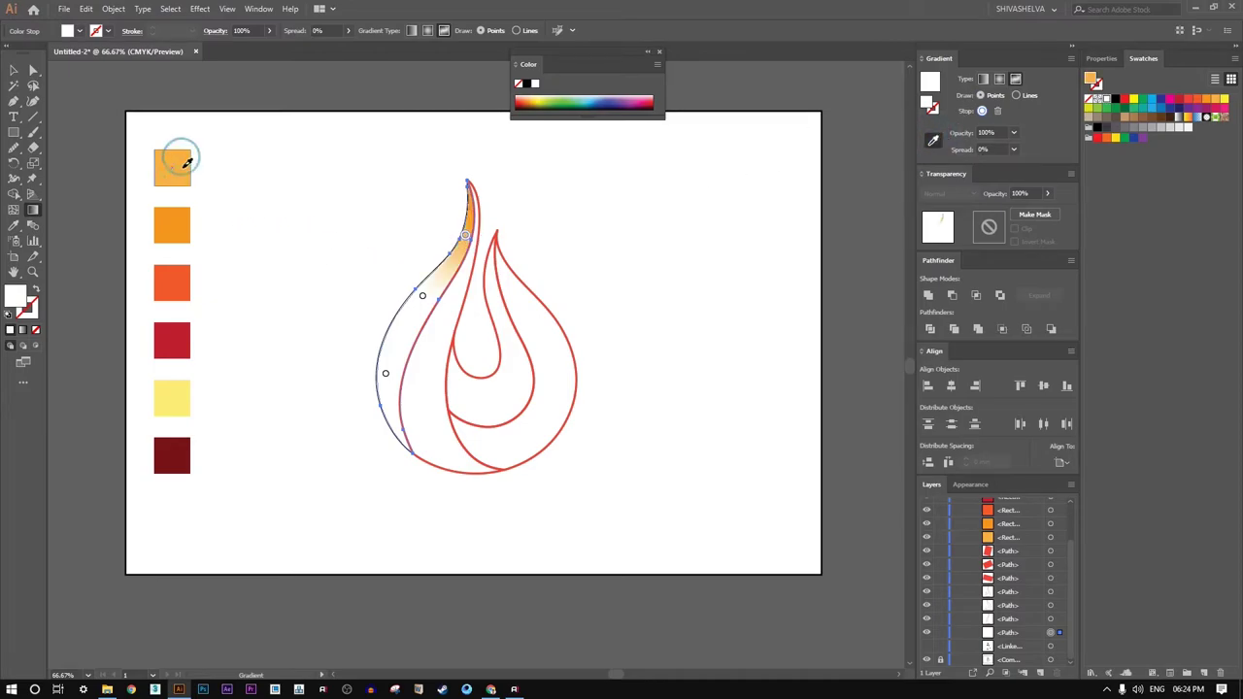
left_click(386, 375)
left_click(190, 170)
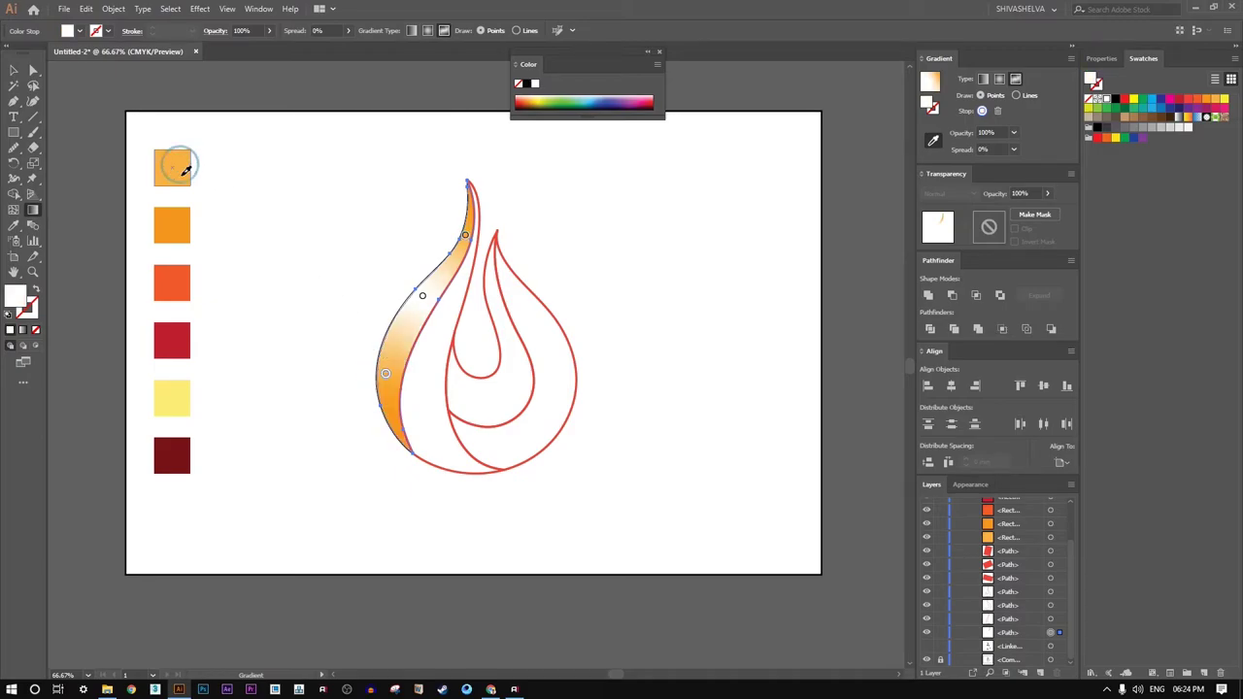
left_click(423, 297)
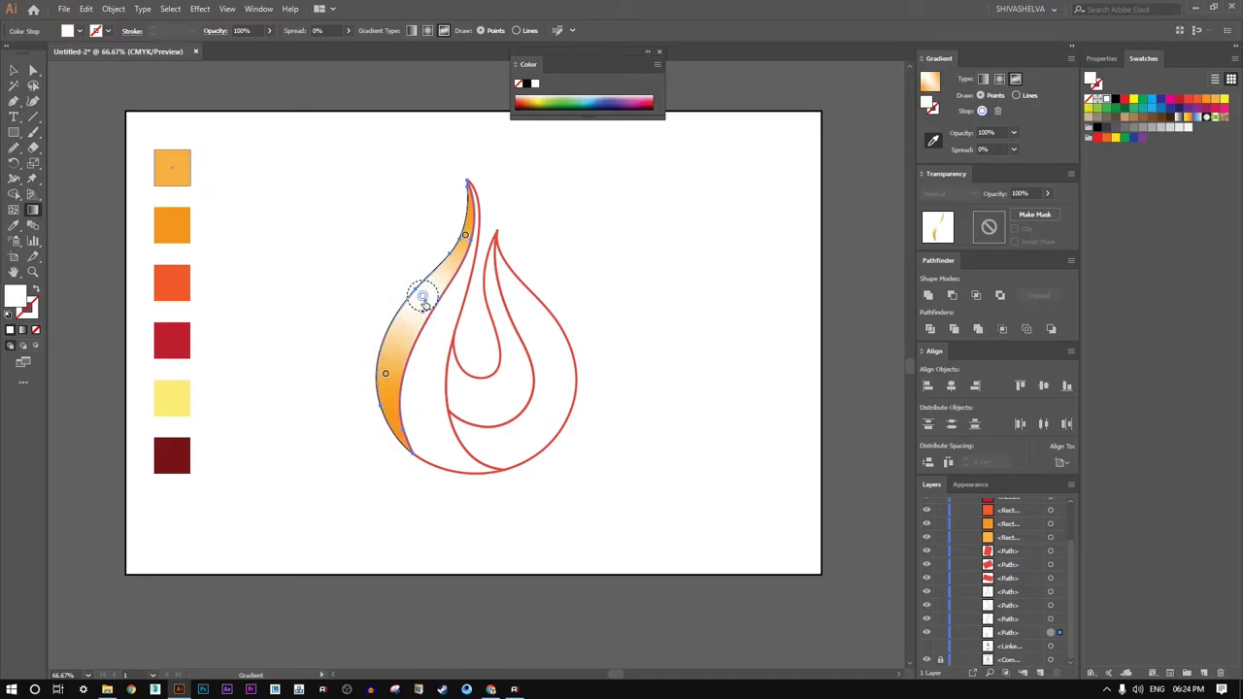
left_click(176, 395)
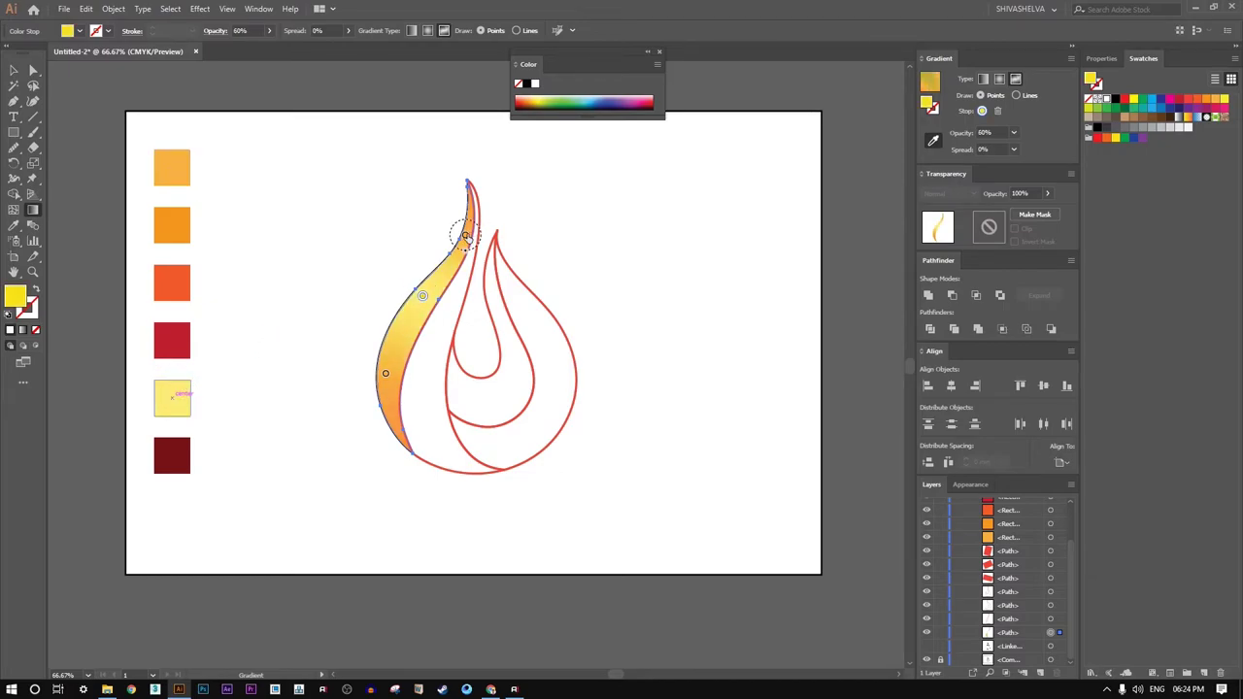
left_click(465, 236)
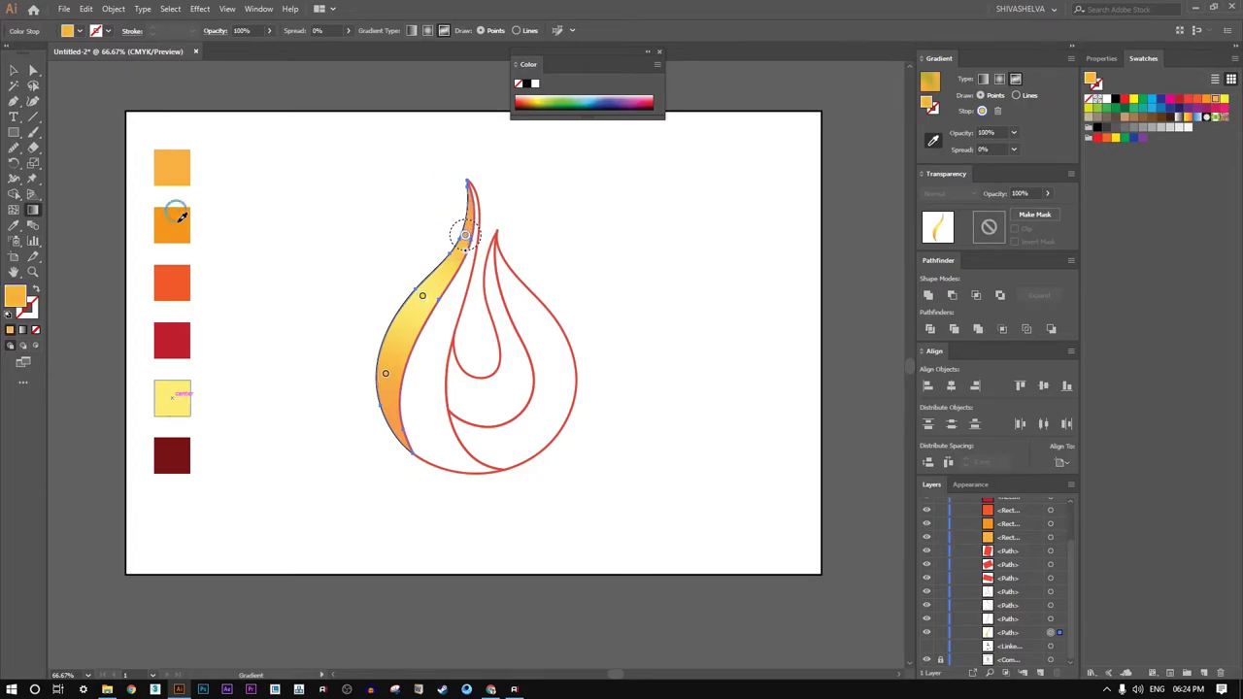
left_click(384, 372)
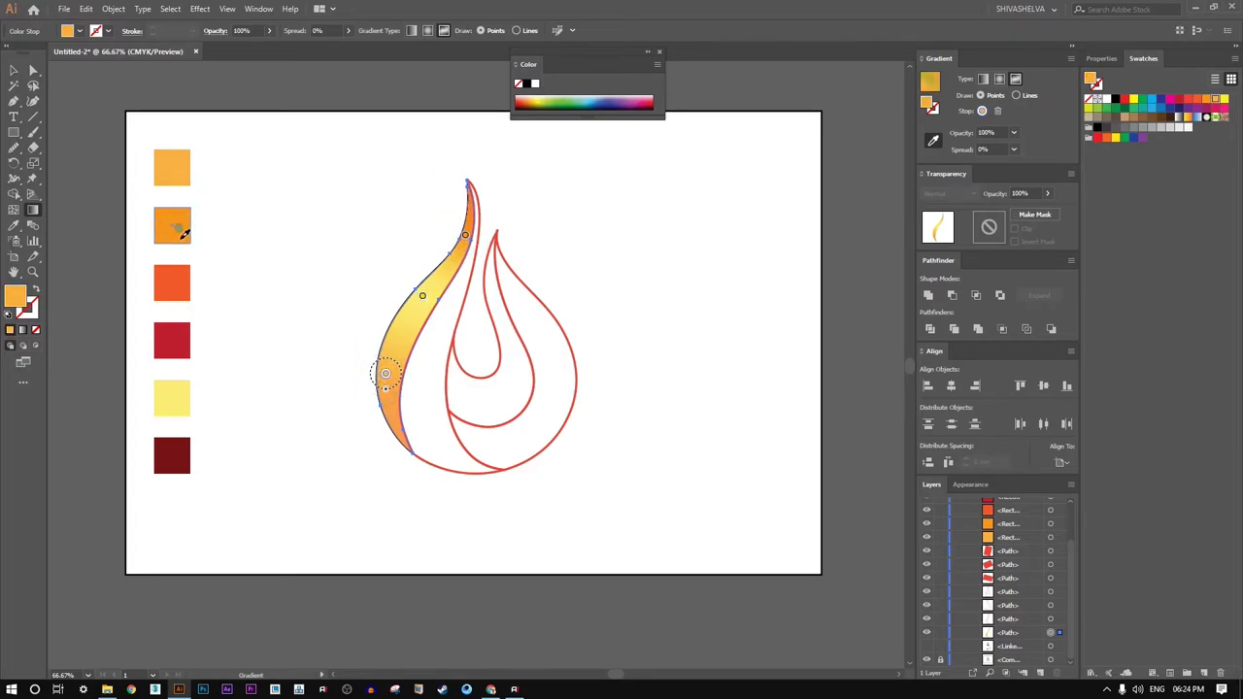
left_click(184, 234)
left_click(14, 70)
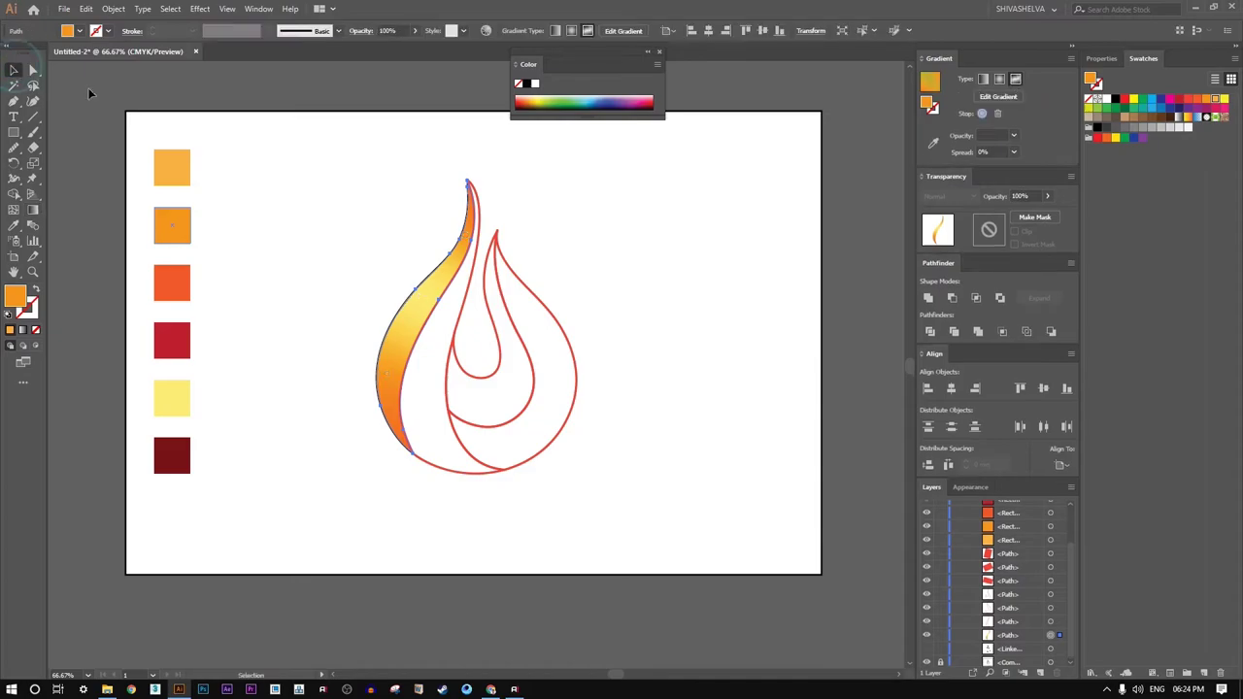
left_click(547, 224)
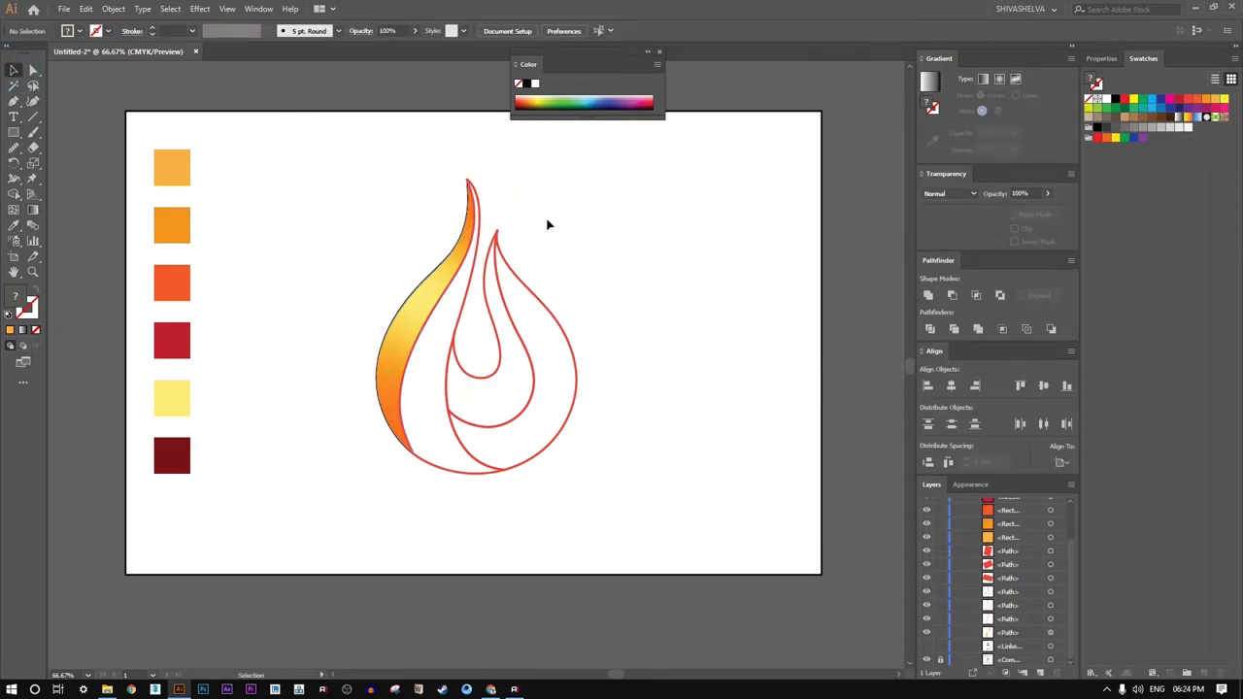
- Remove the inner piece's stroke and give it a freeform gradient with four colour points
left_click(462, 324)
left_click(22, 330)
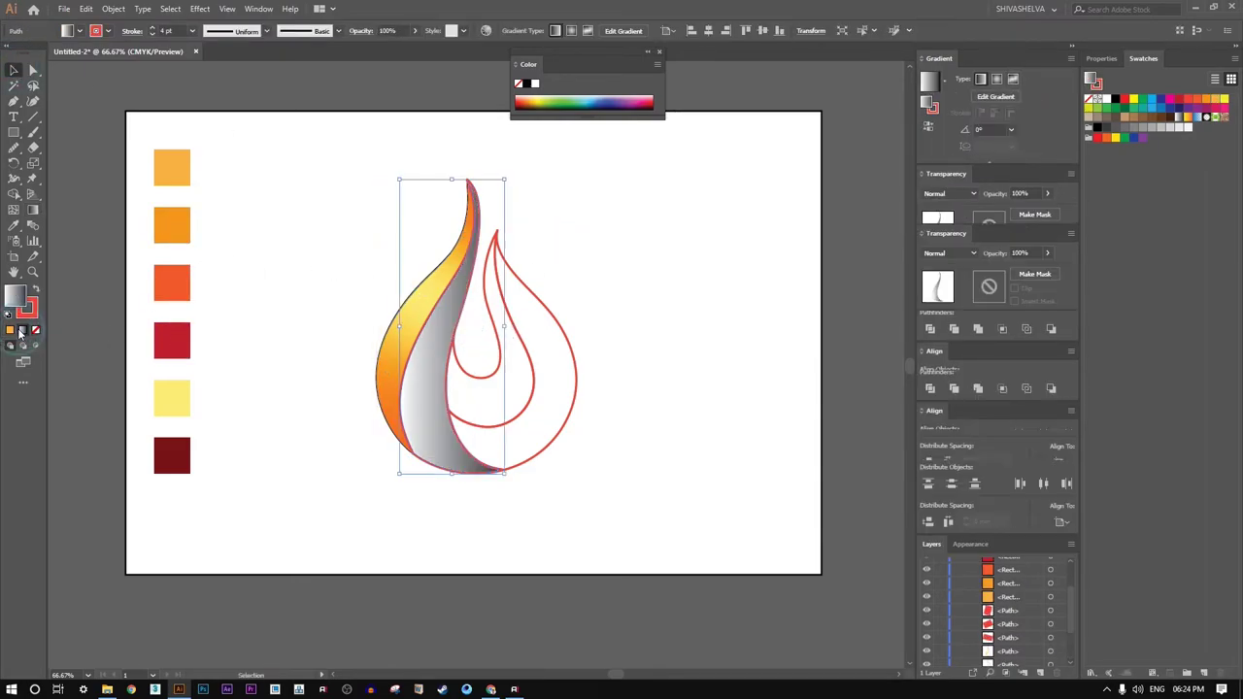
left_click(36, 331)
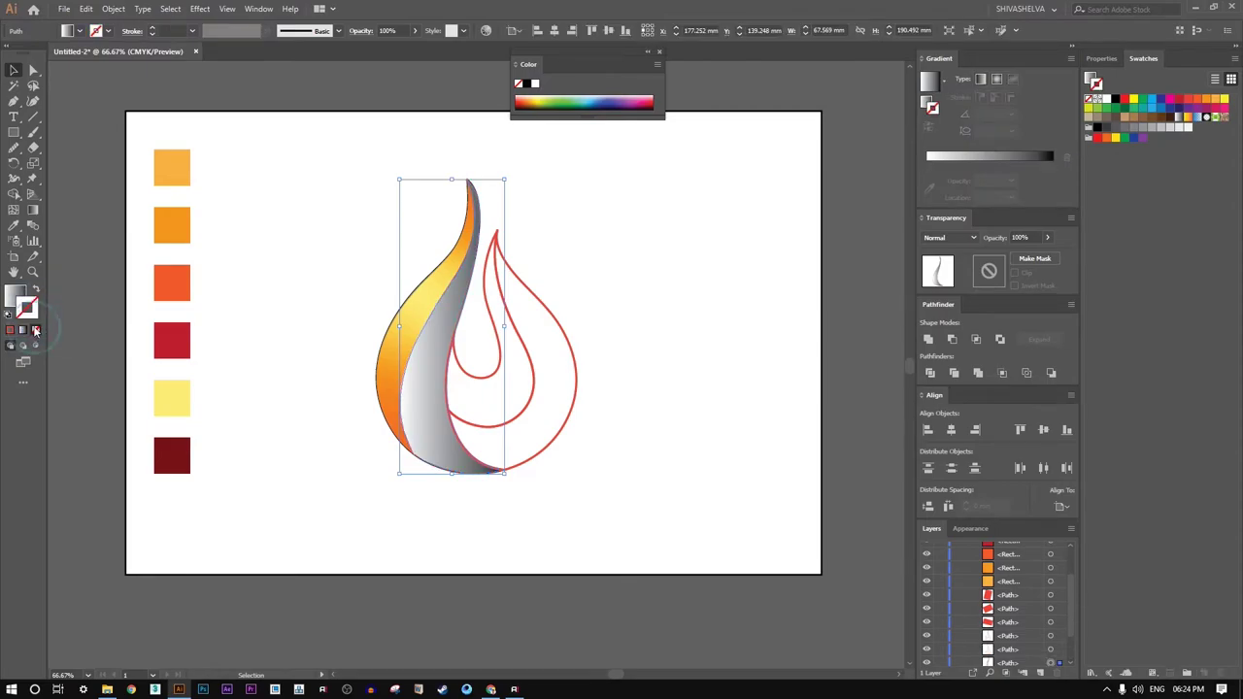
left_click(13, 294)
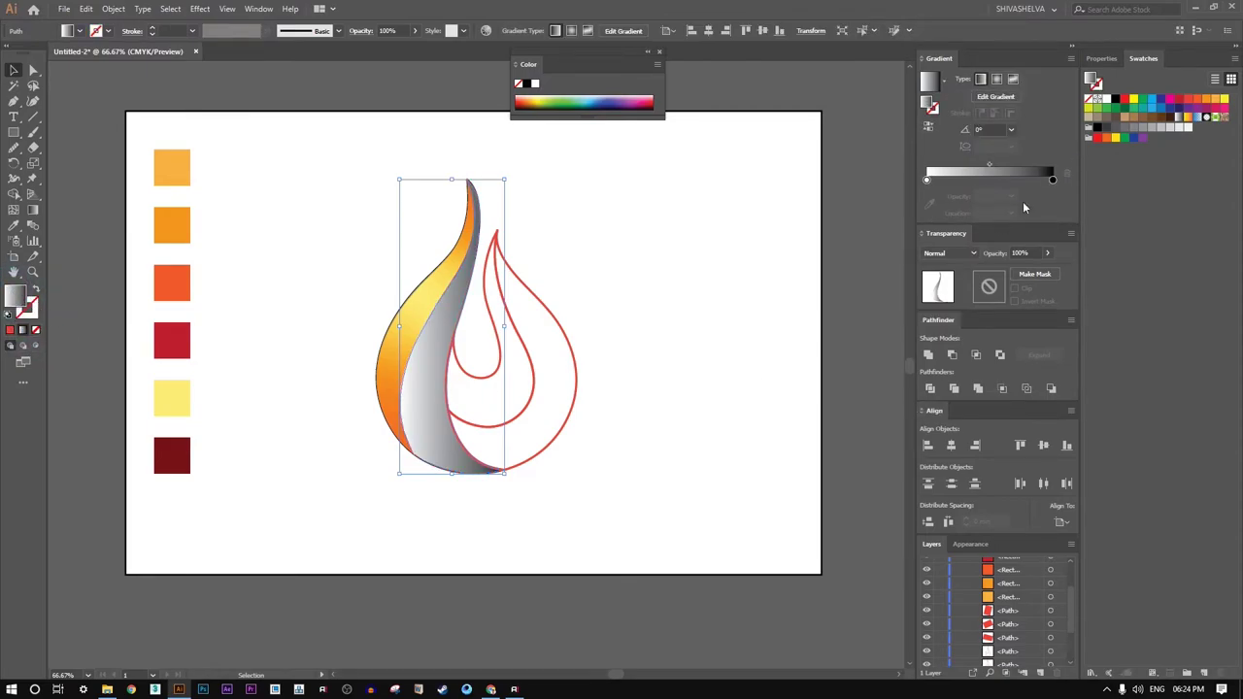
left_click(1008, 105)
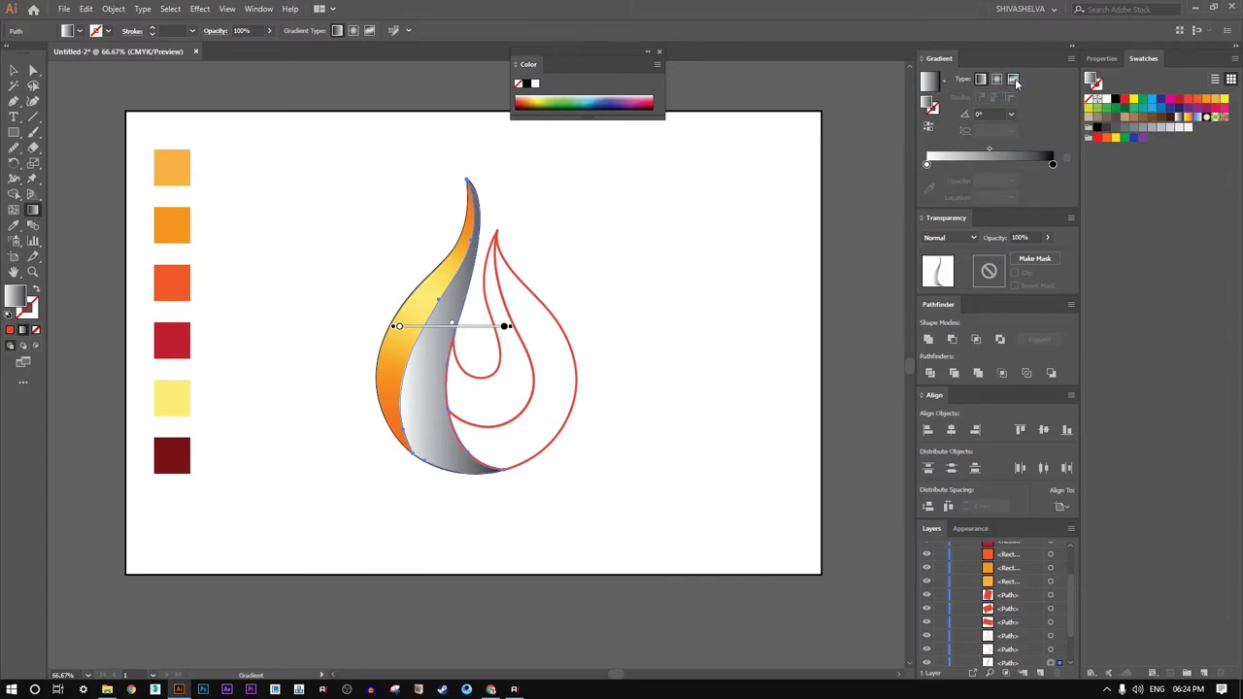
left_click(1015, 79)
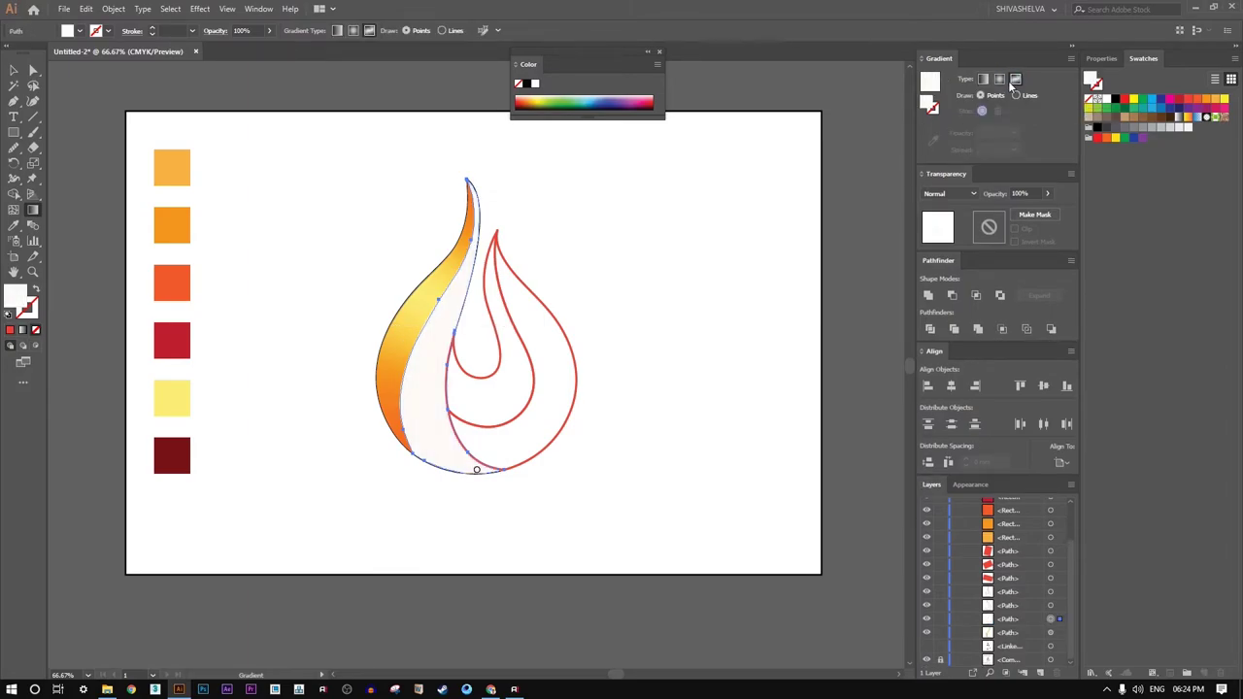
left_click(472, 250)
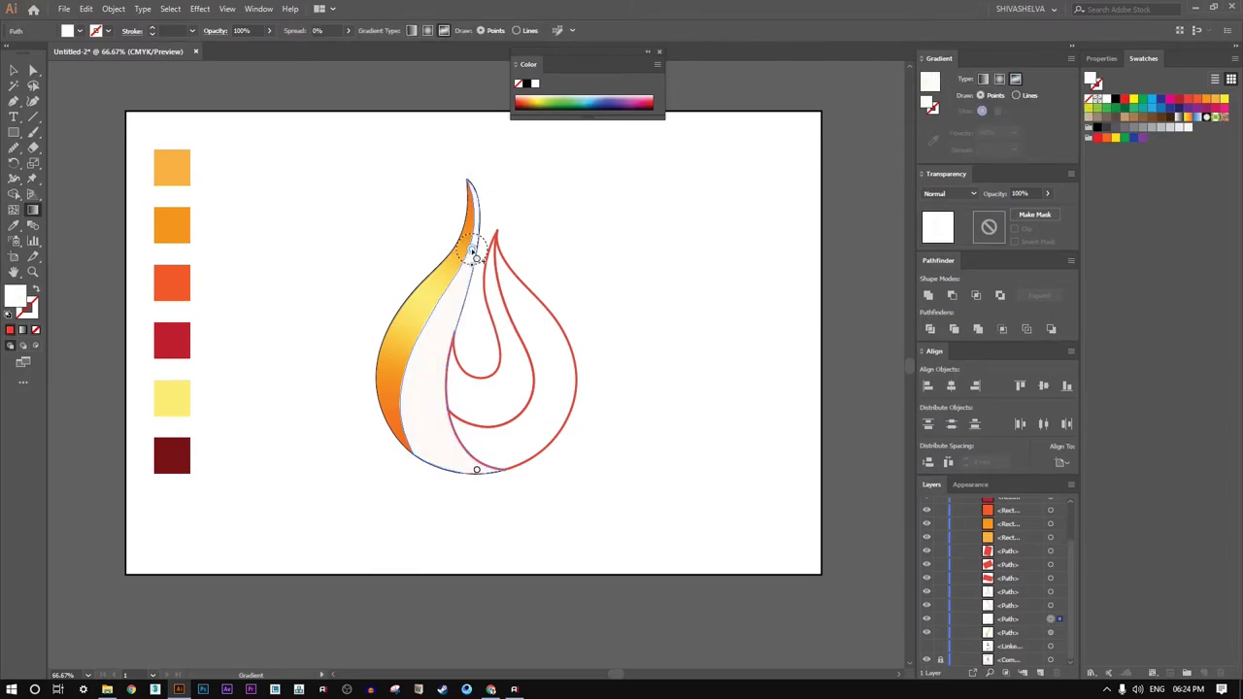
left_click(451, 305)
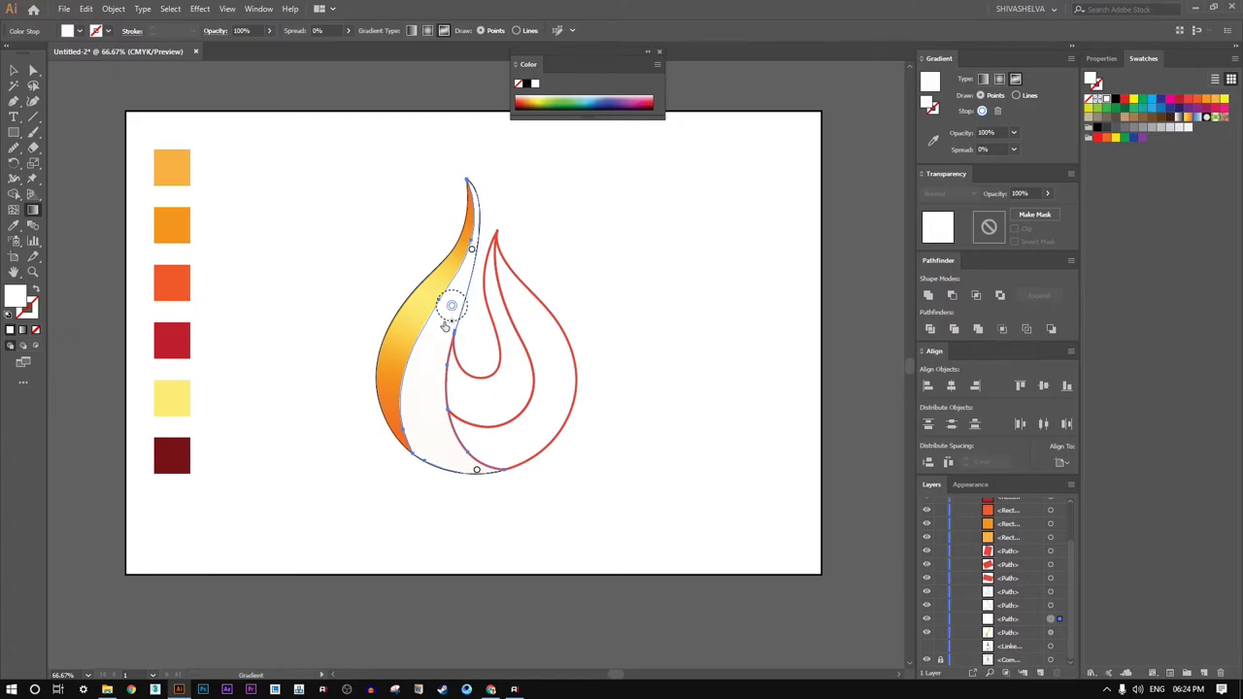
left_click(421, 373)
left_click(440, 453)
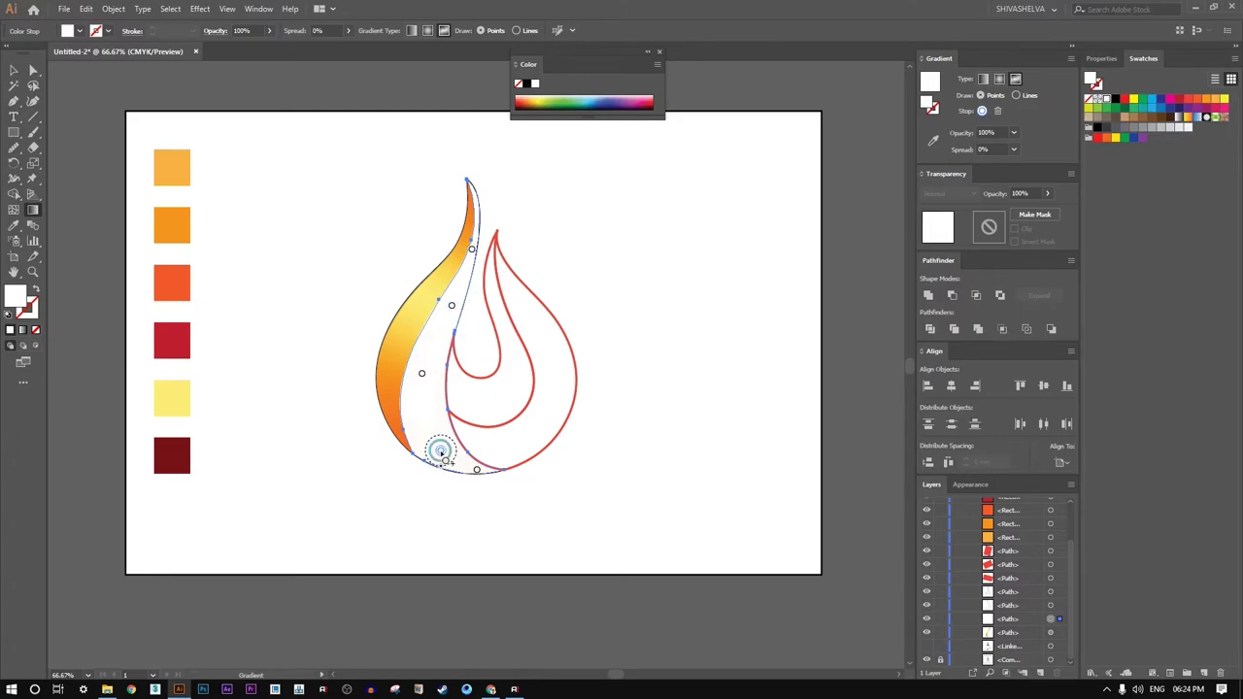
left_click_drag(476, 470, 477, 515)
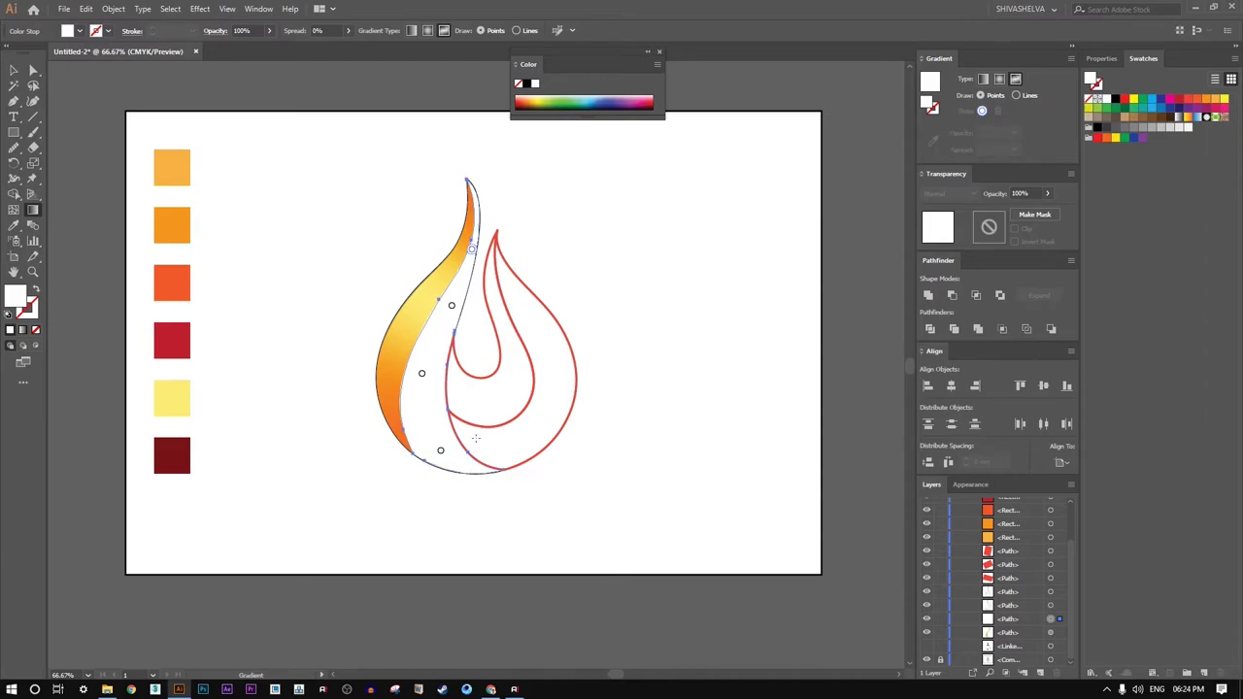
- Colour the four points light orange, yellow, red-orange and crimson from the palette squares
left_click(471, 251)
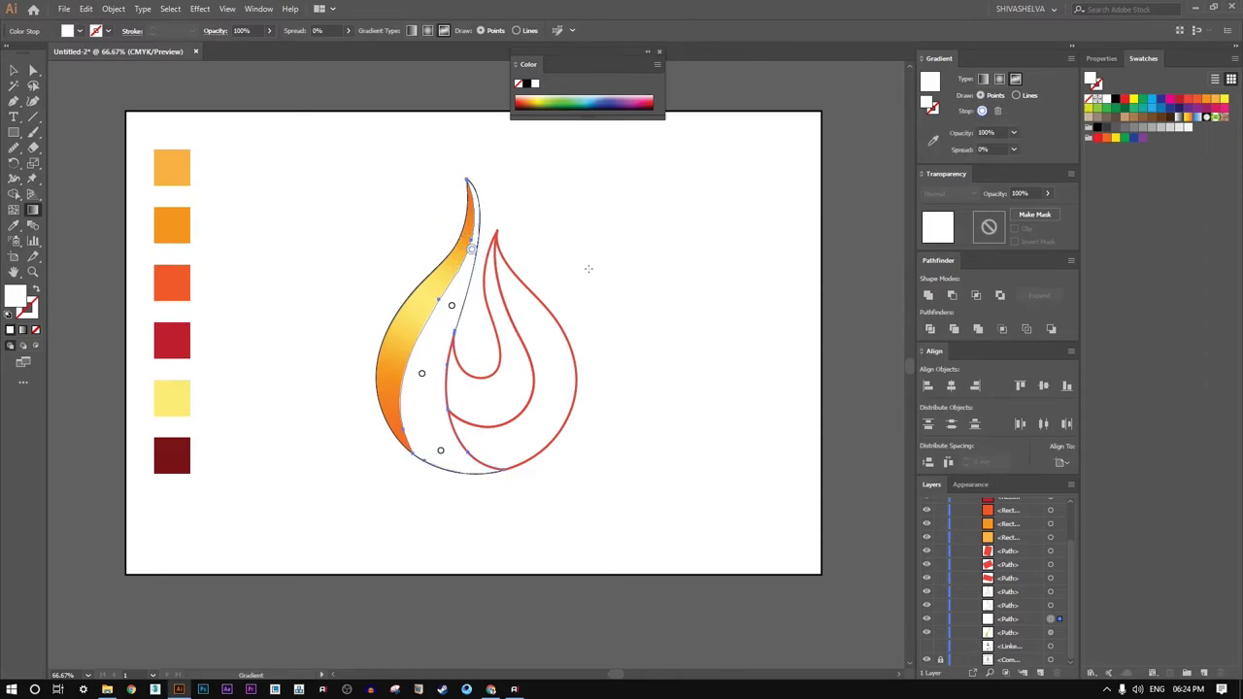
left_click(935, 143)
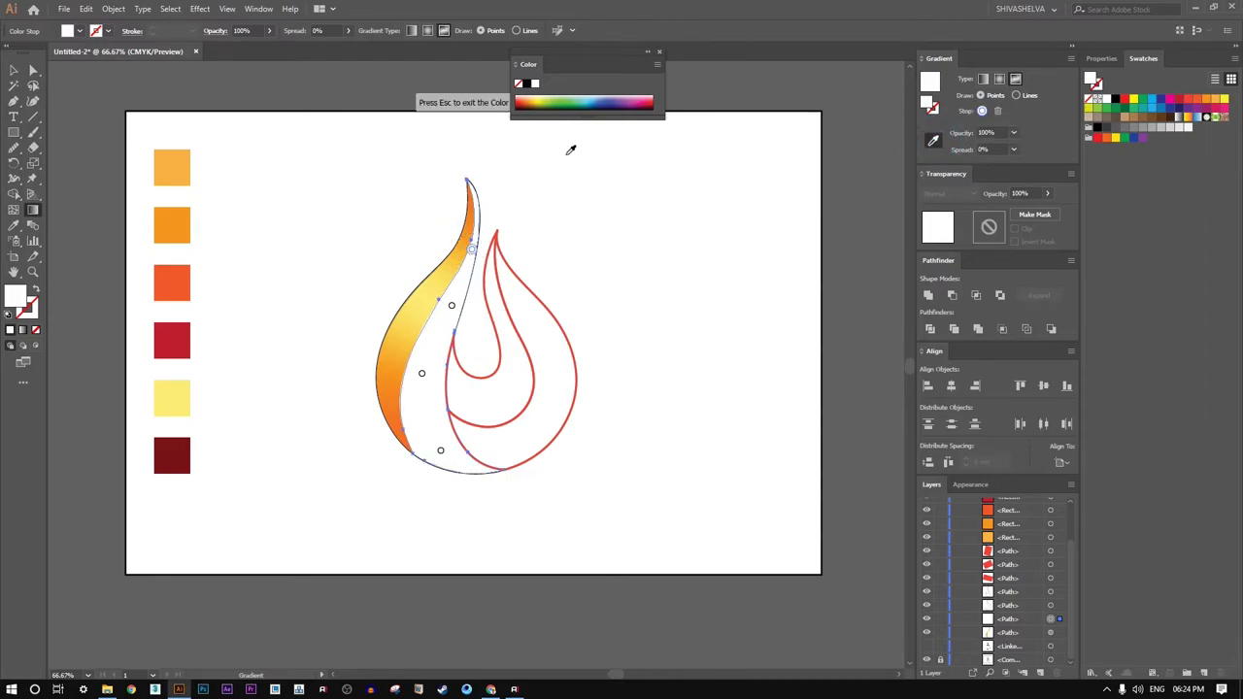
left_click(178, 161)
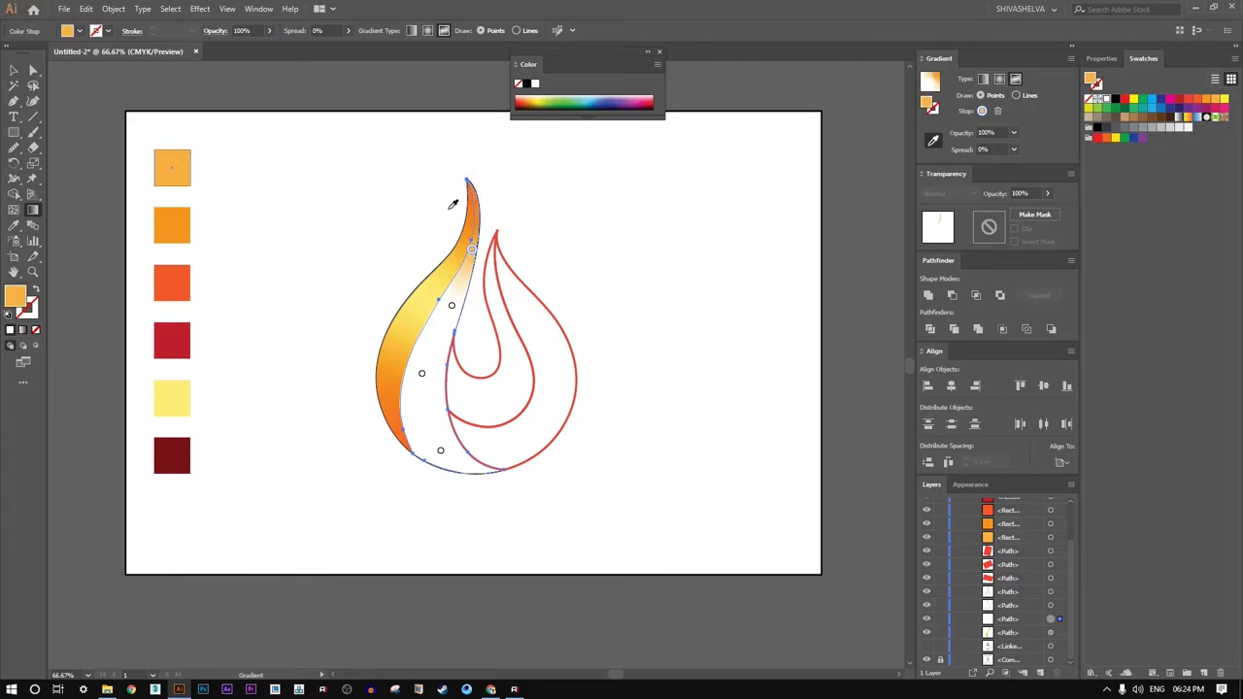
left_click(453, 306)
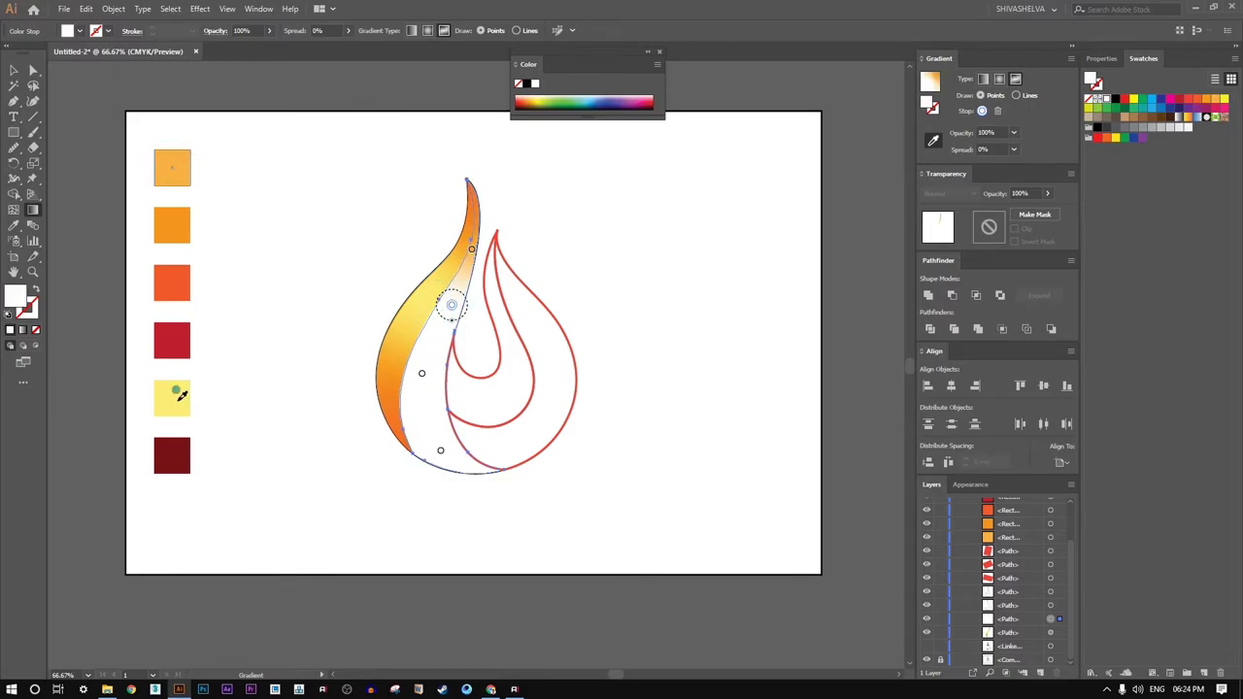
left_click(180, 396)
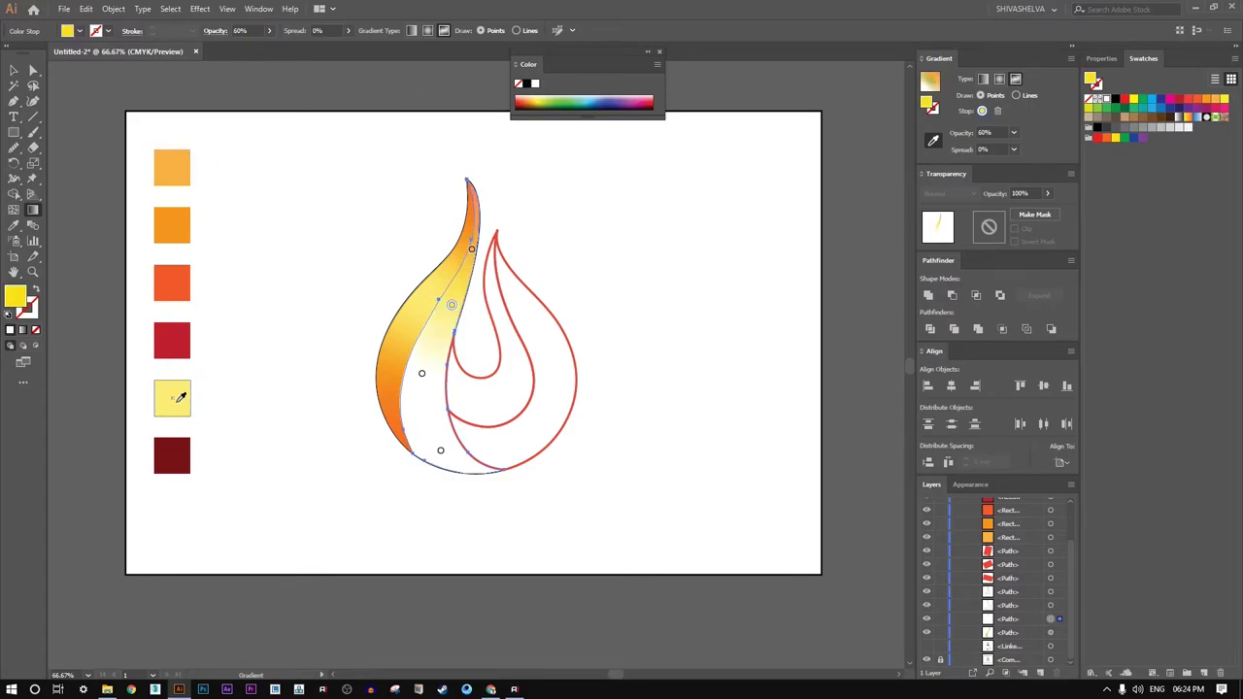
left_click(422, 374)
left_click(181, 284)
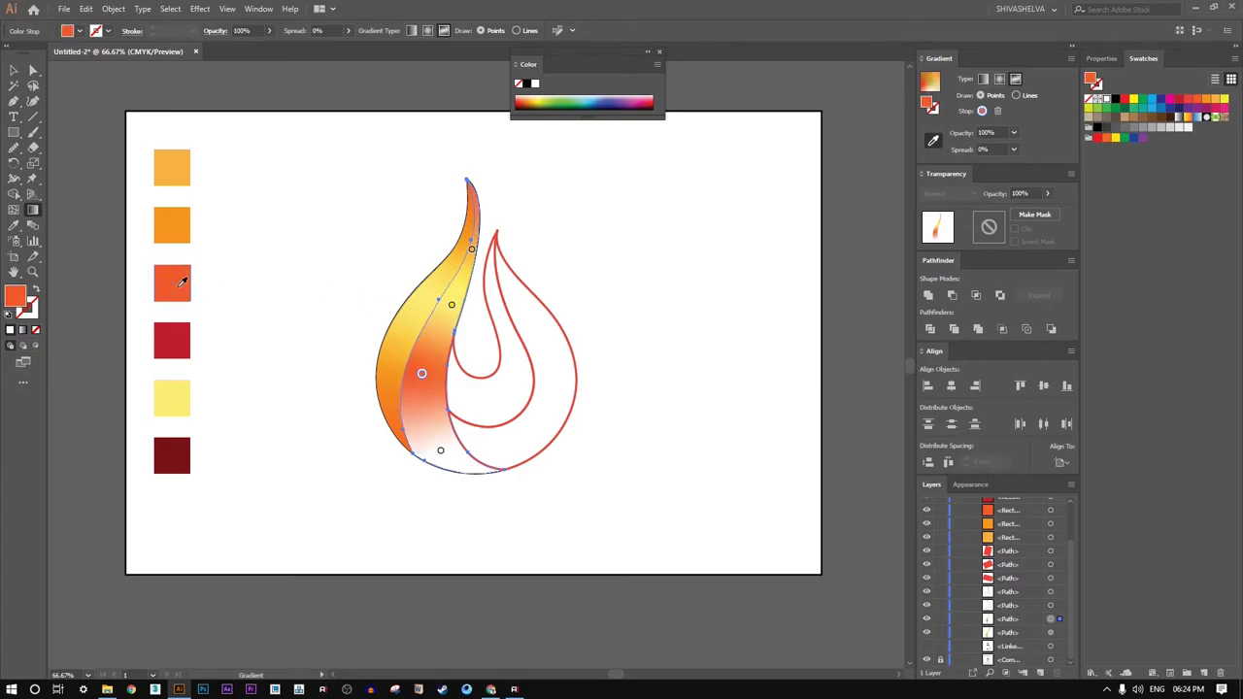
left_click(441, 451)
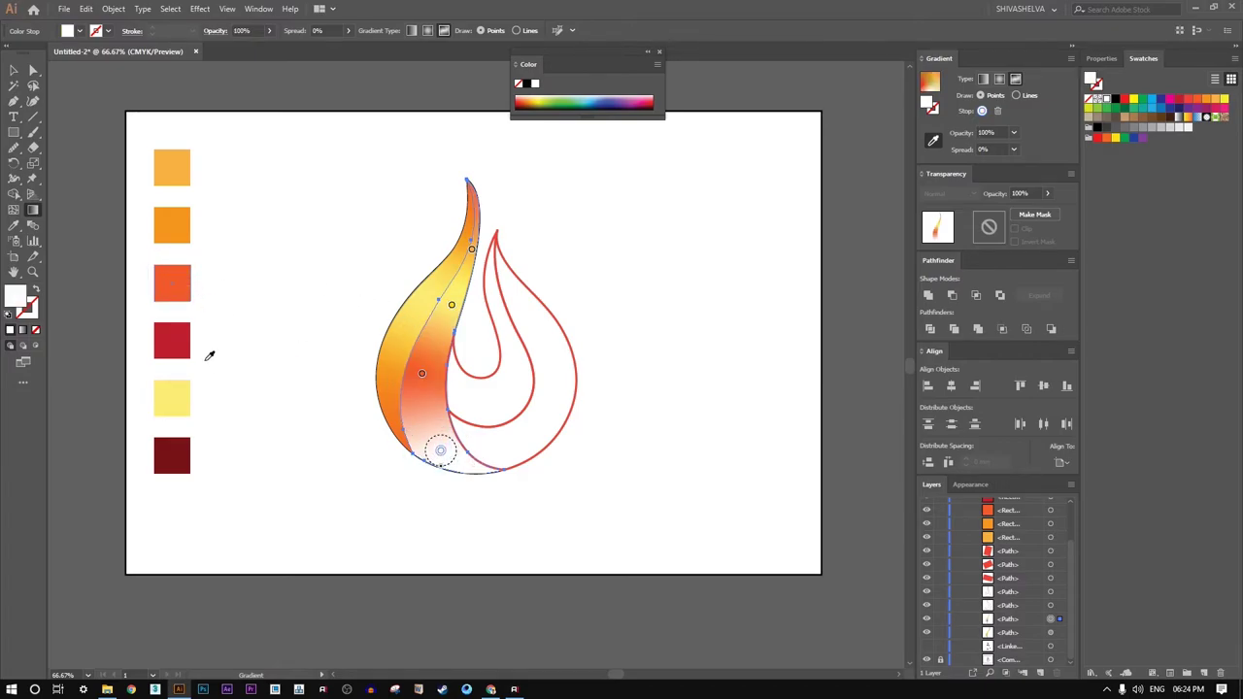
left_click(186, 338)
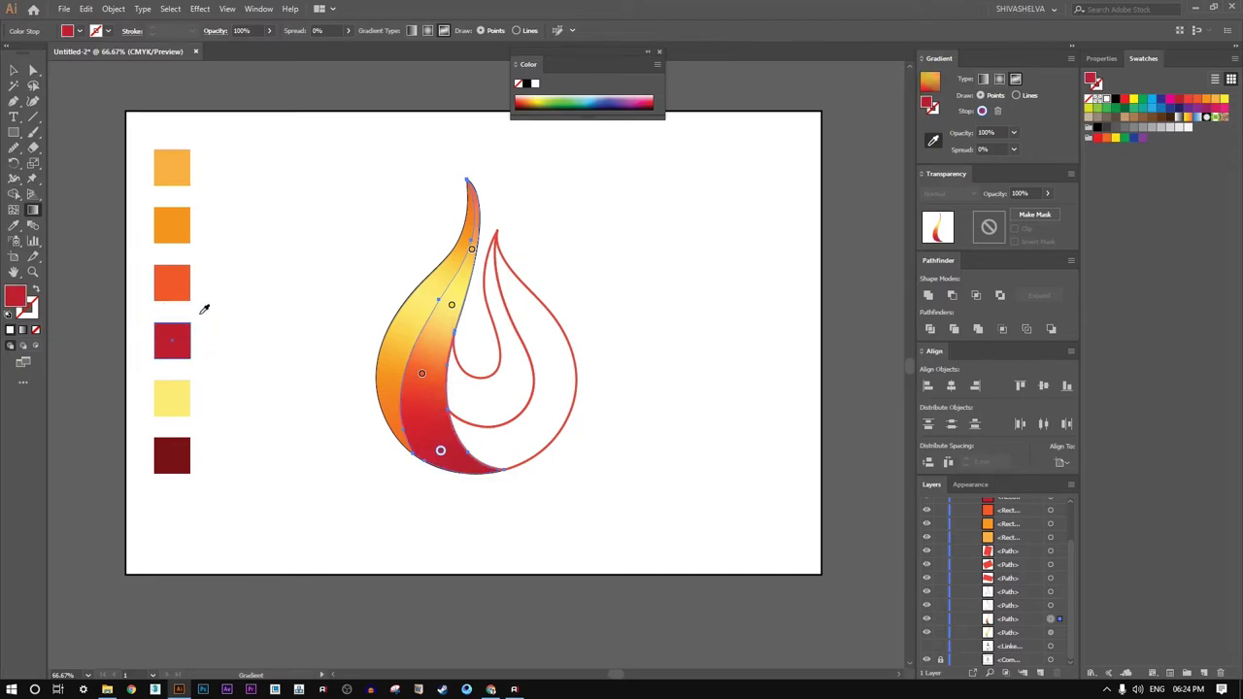
left_click(13, 69)
left_click(355, 144)
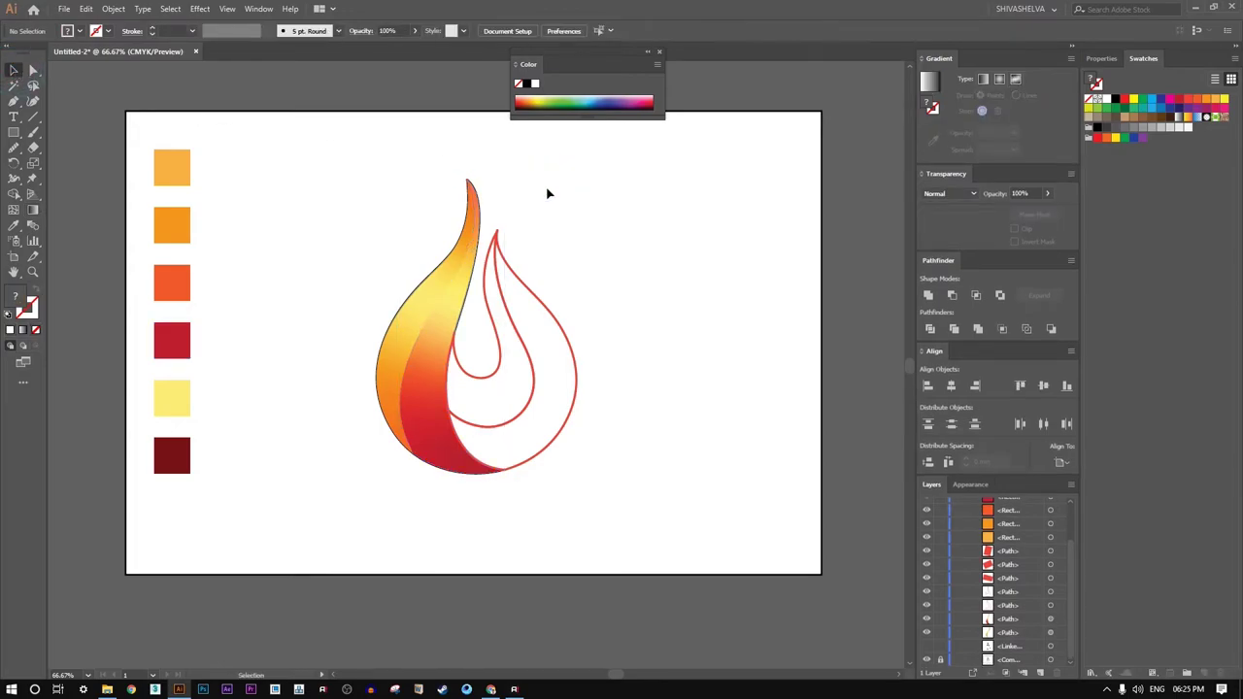
- Copy the left flame's fill onto the right flame outline with the Eyedropper
left_click(553, 319)
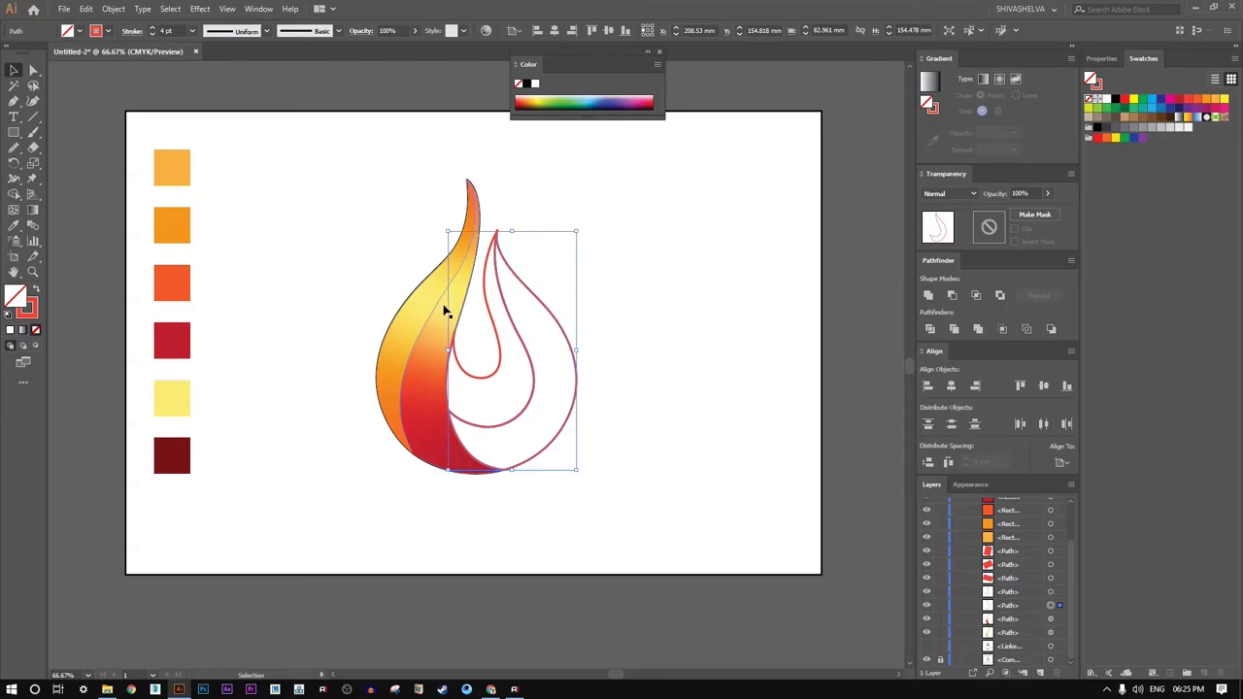
left_click(14, 224)
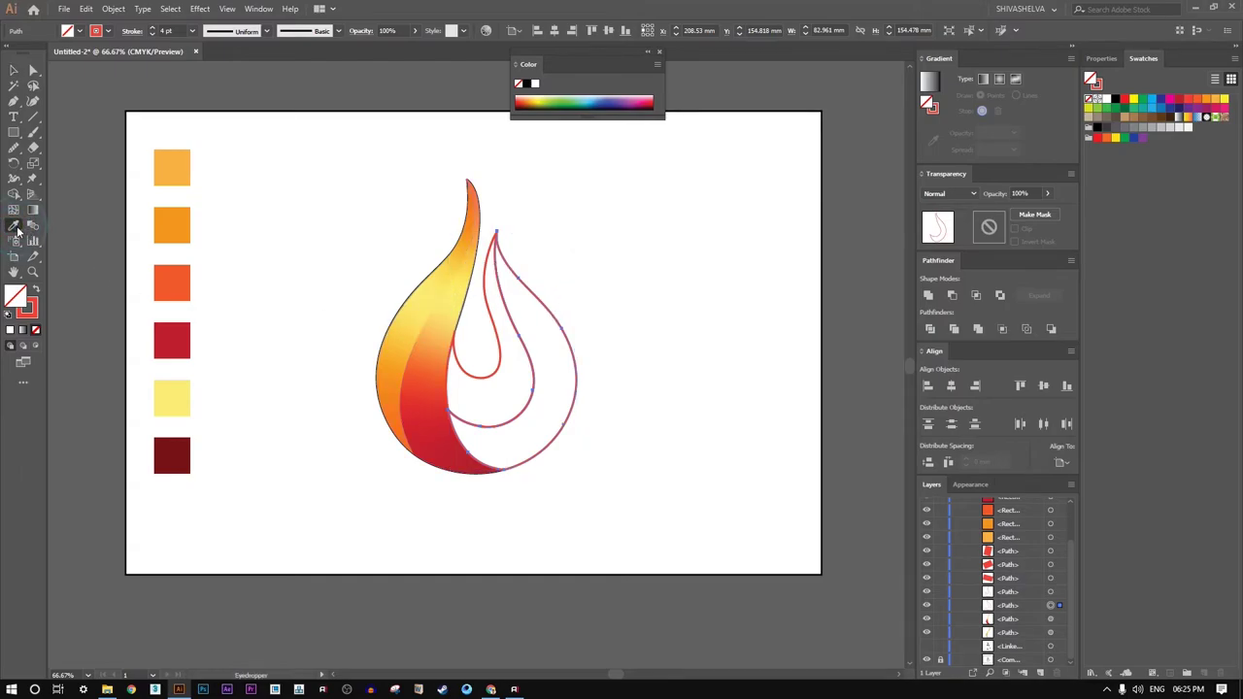
left_click(435, 348)
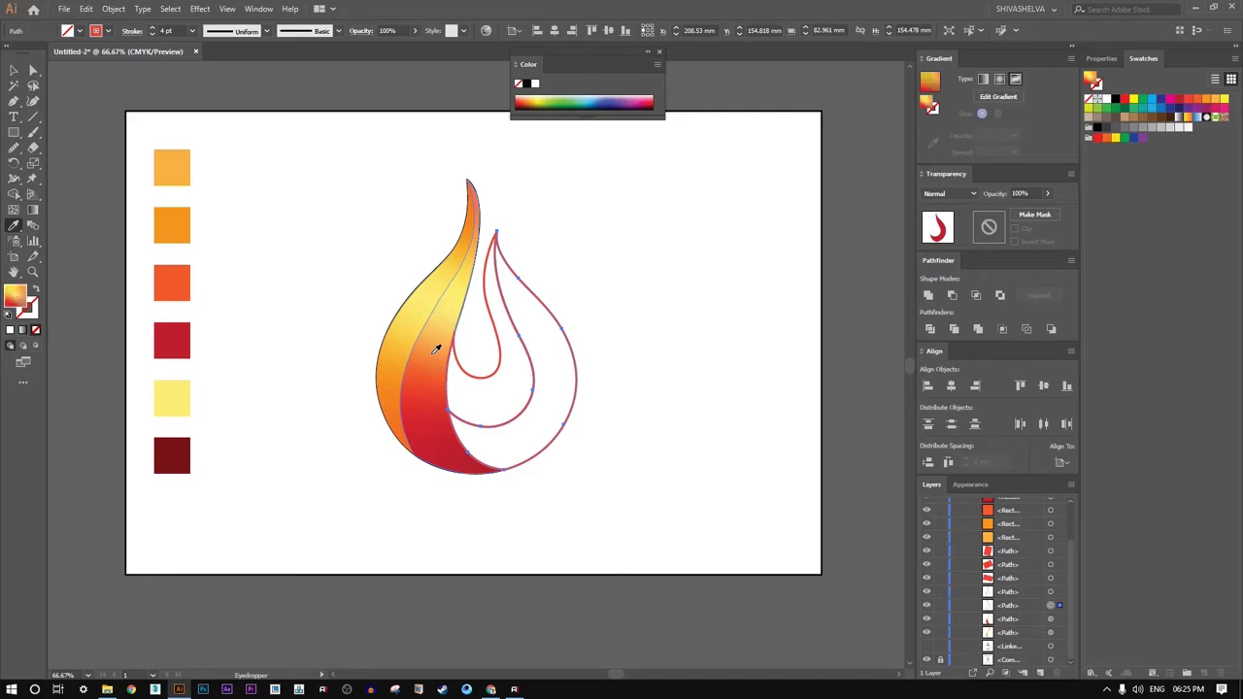
left_click(13, 70)
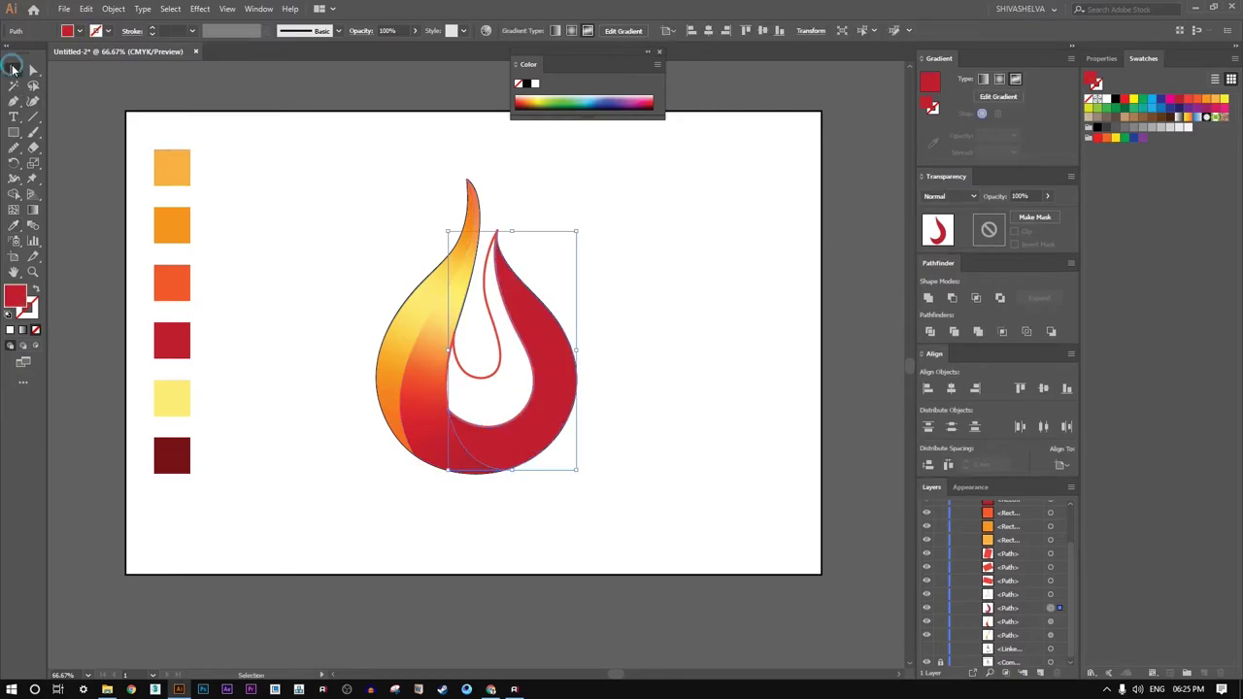
left_click(1016, 82)
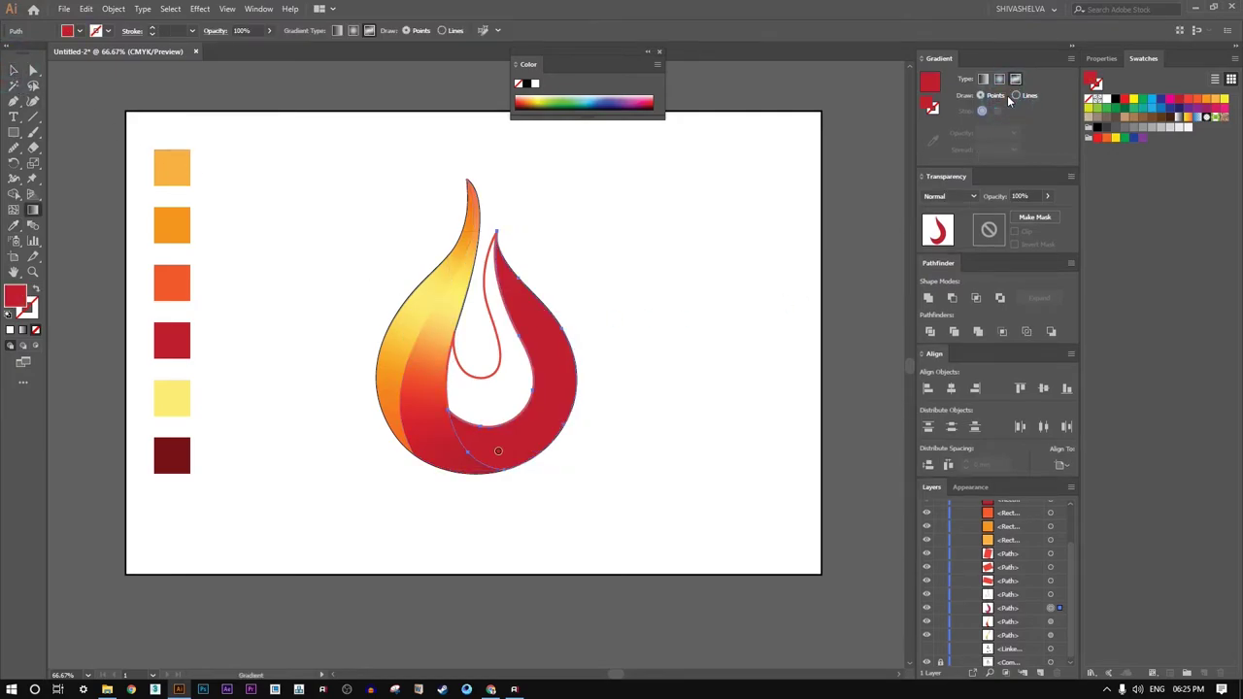
- Add freeform gradient points at the right flame's middle, right edge and lower left
left_click(512, 286)
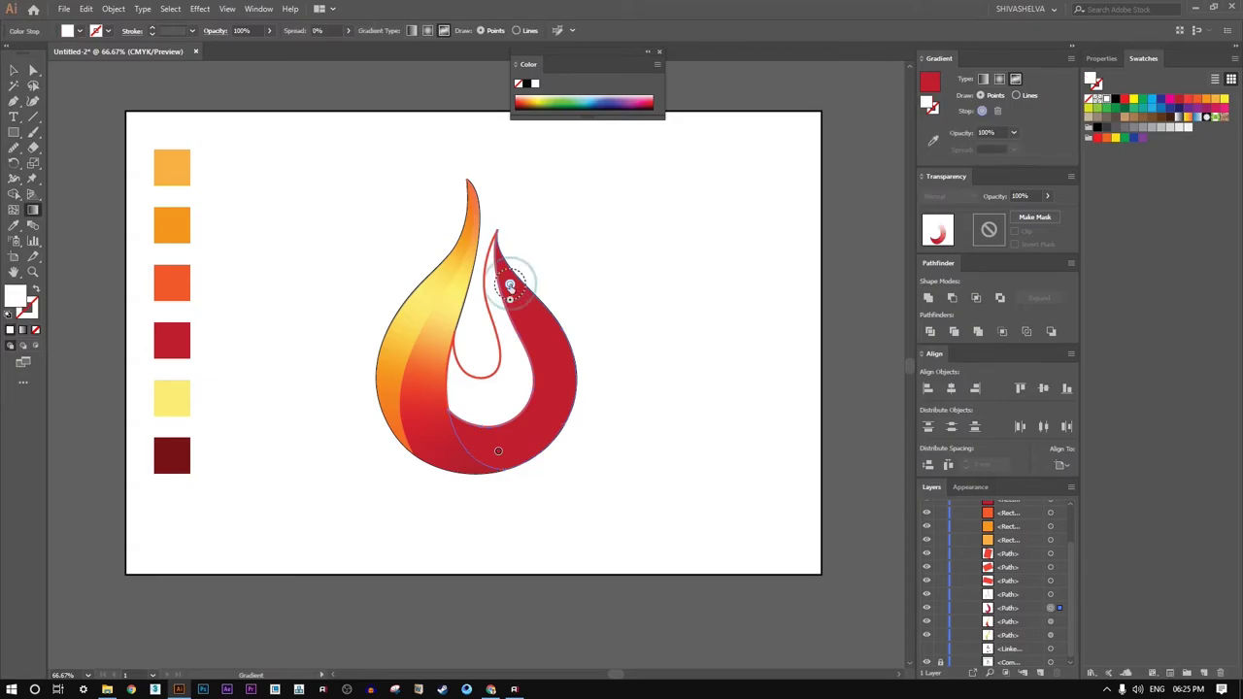
left_click(536, 331)
left_click(564, 402)
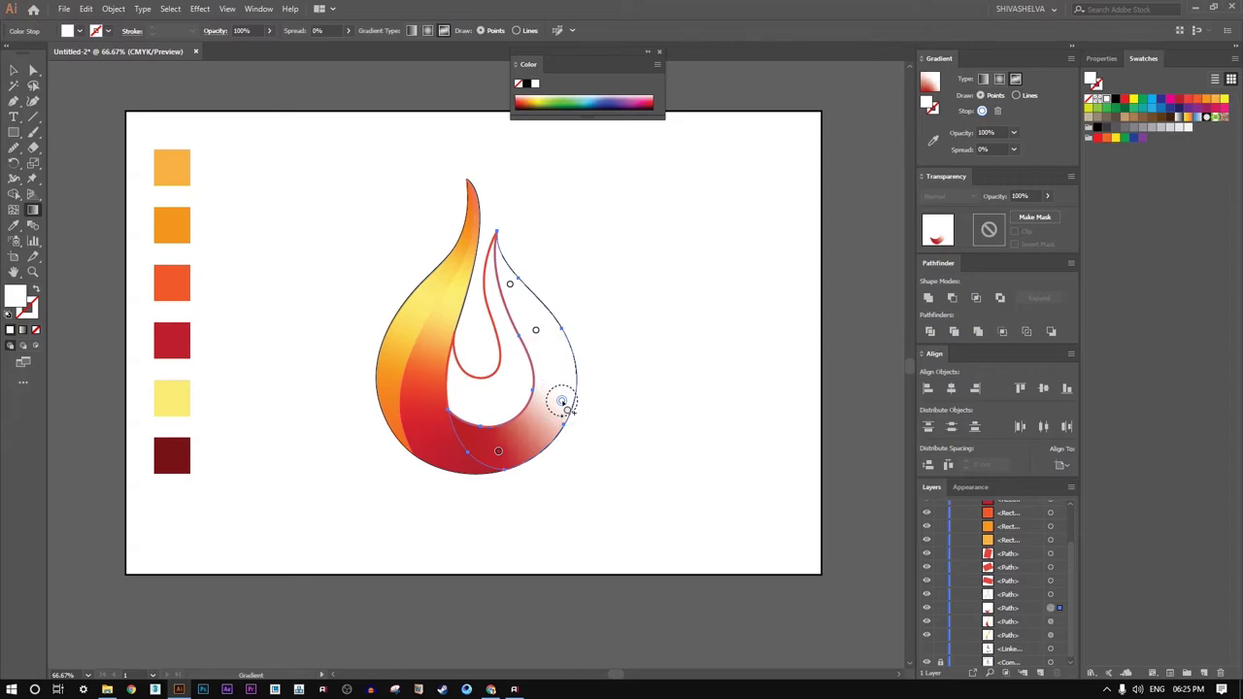
left_click(458, 428)
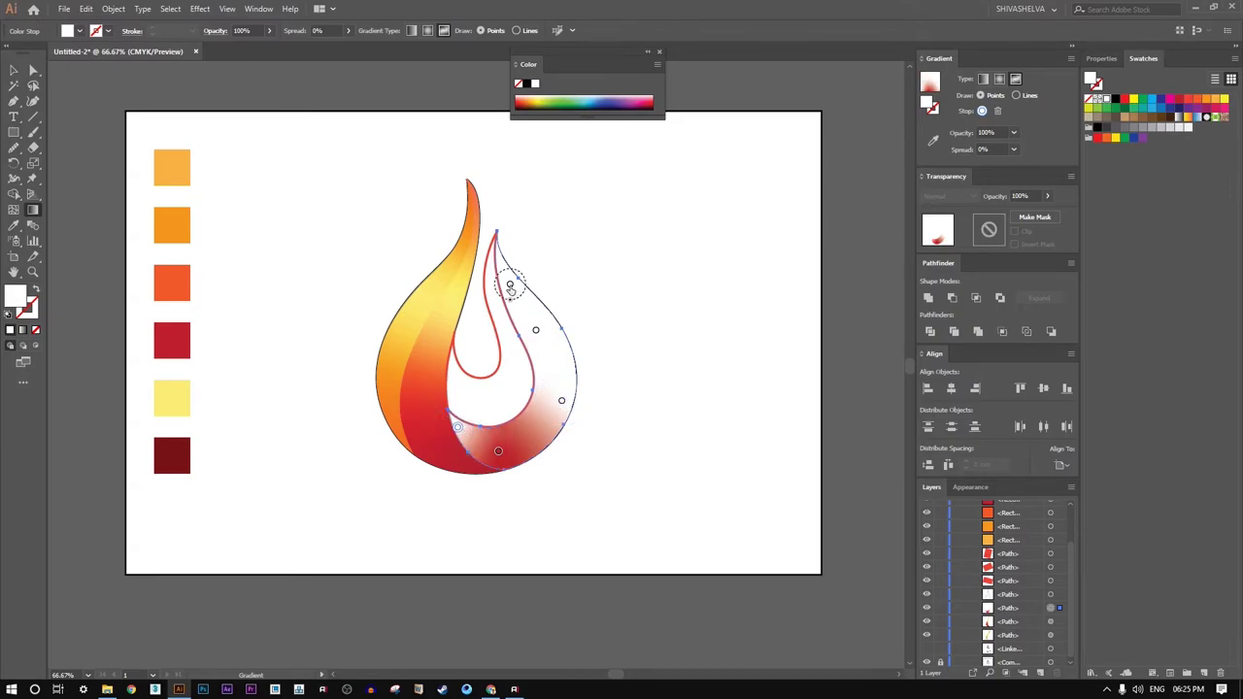
- Colour the tip point orange, the middle point pale yellow and the right-edge point orange
left_click(510, 283)
left_click(934, 141)
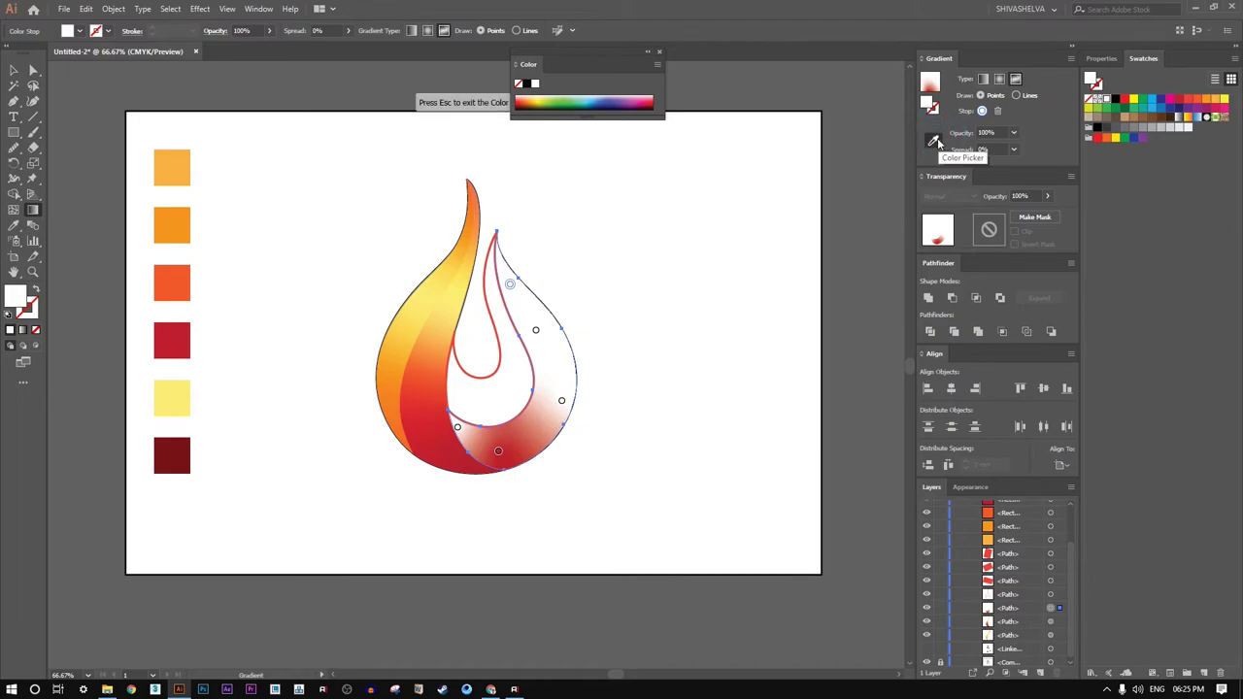
left_click(185, 212)
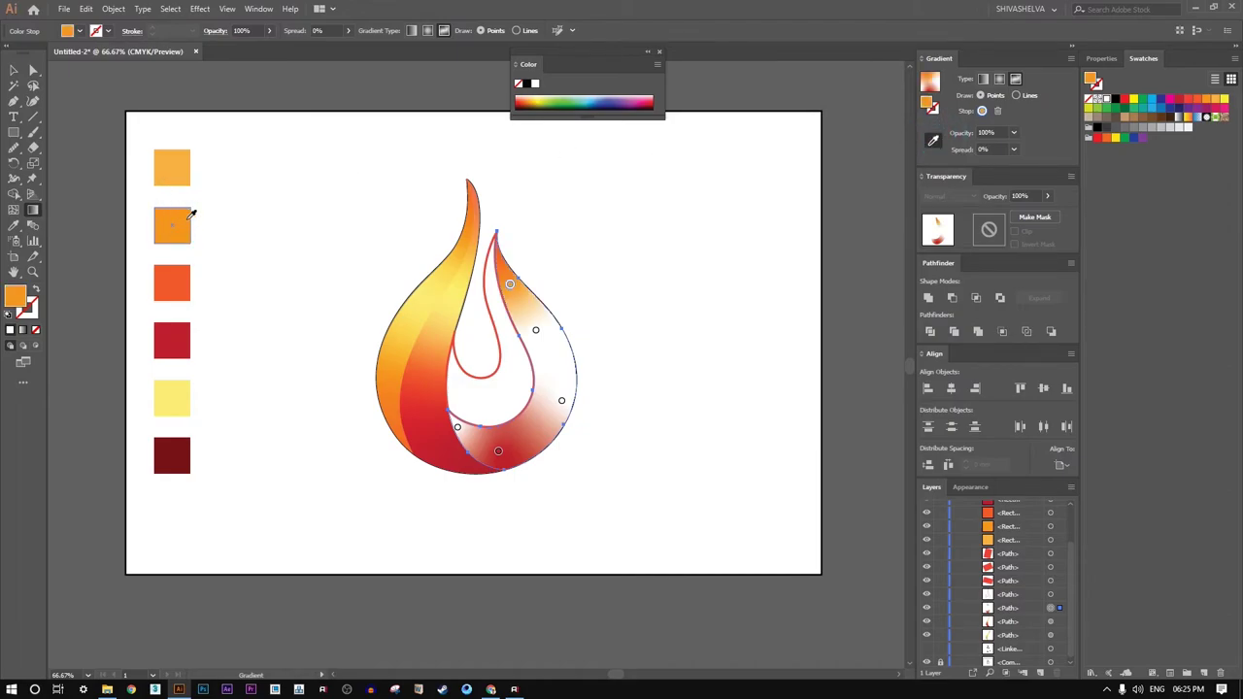
left_click(535, 331)
left_click(181, 395)
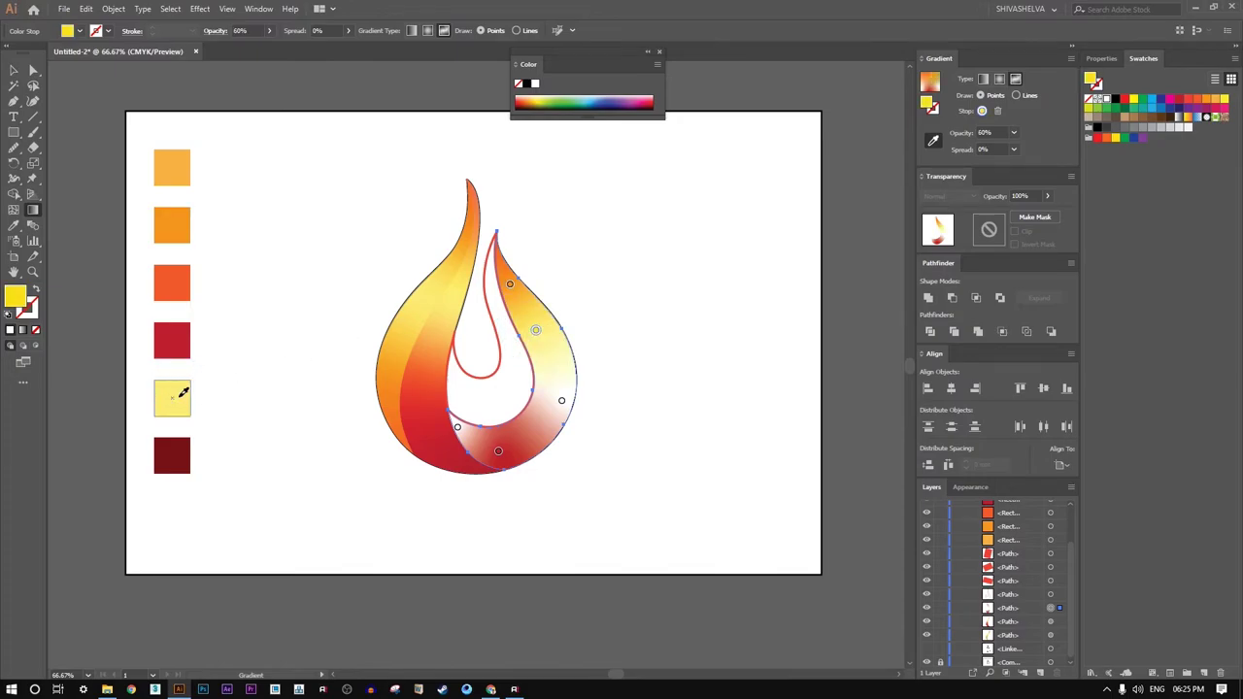
left_click(561, 401)
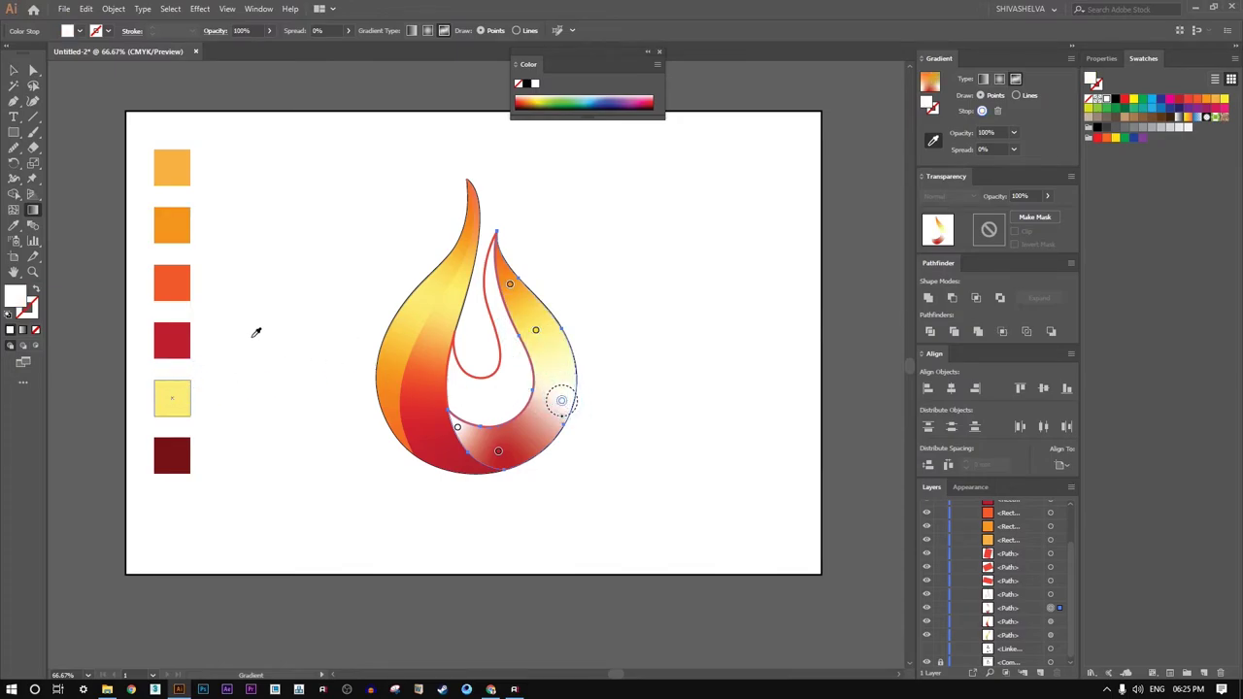
left_click(180, 233)
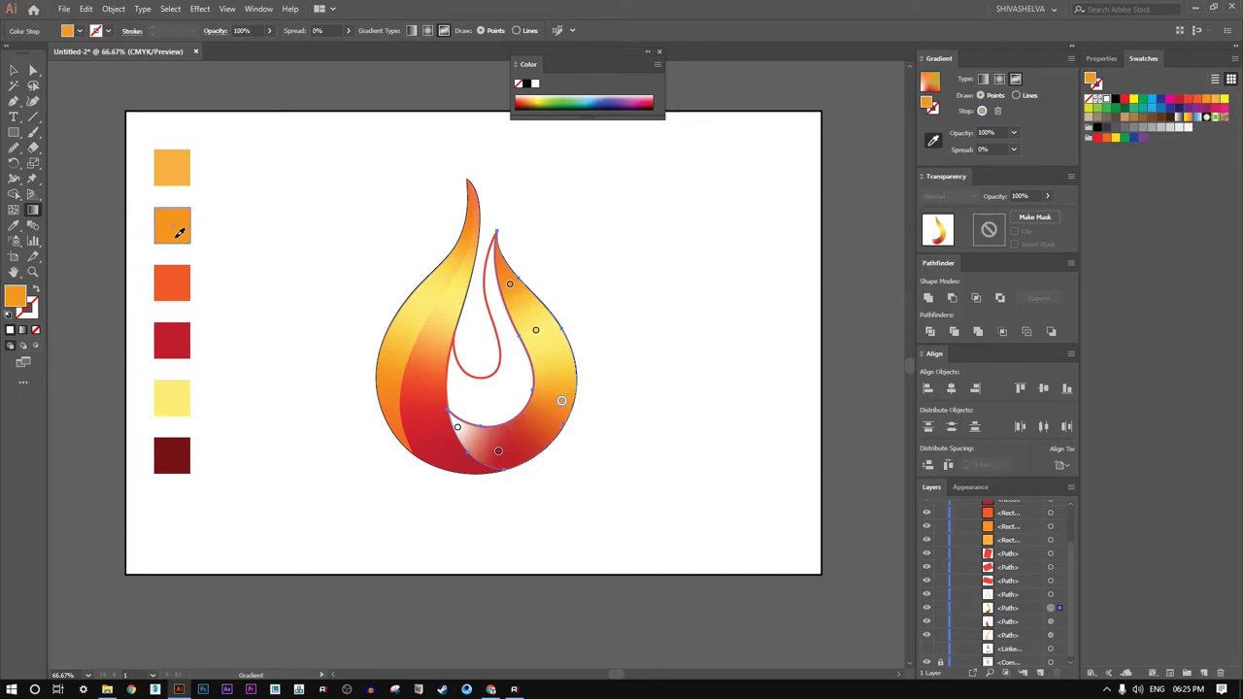
- Make the base point crimson and the lower-left point dark red, shifting the base point right
left_click(496, 455)
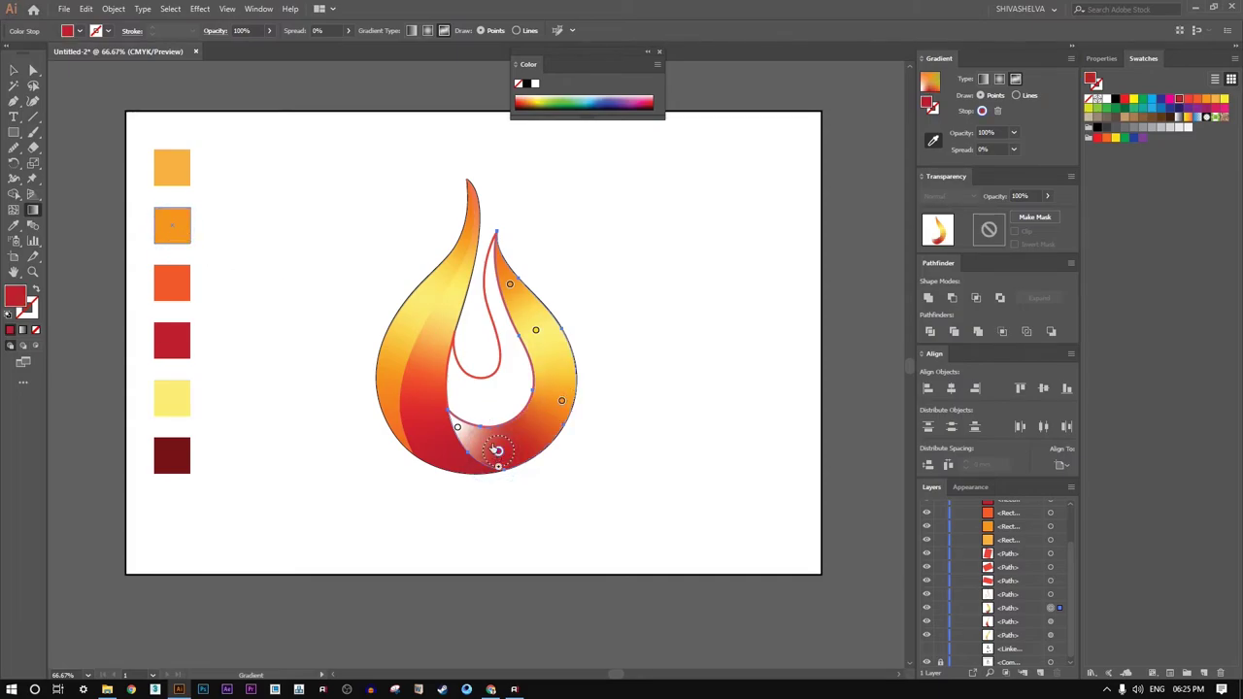
left_click(182, 291)
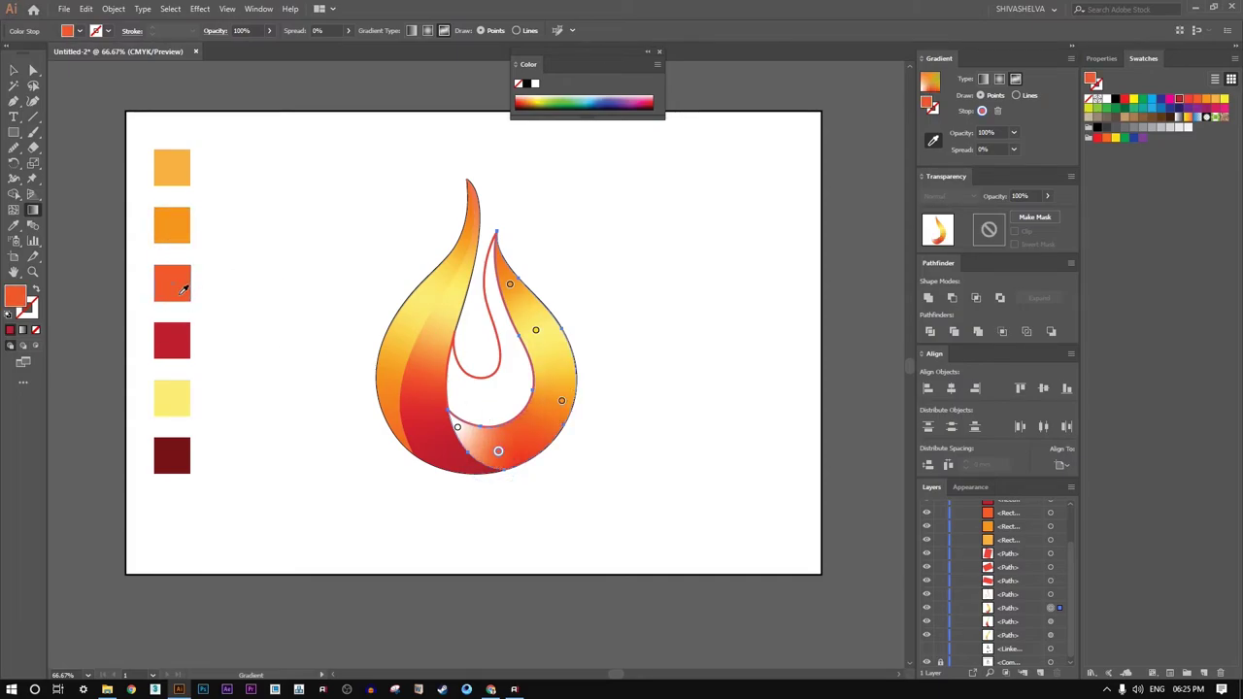
left_click(178, 335)
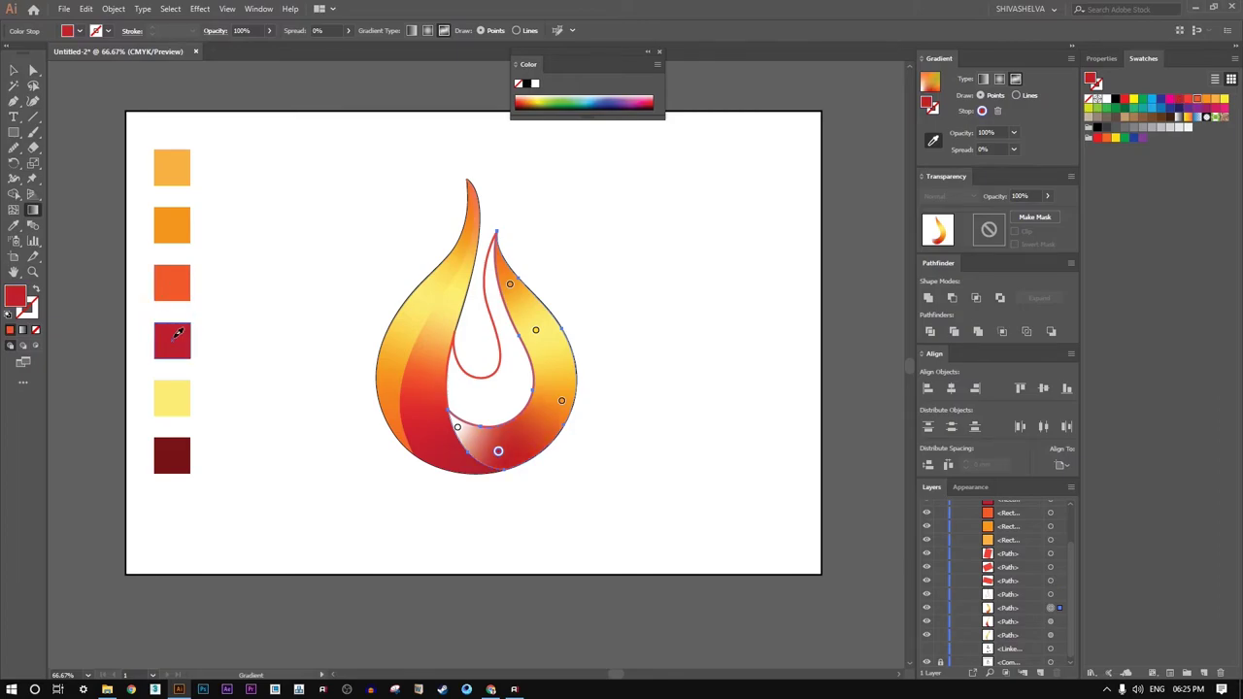
left_click(457, 428)
left_click(179, 443)
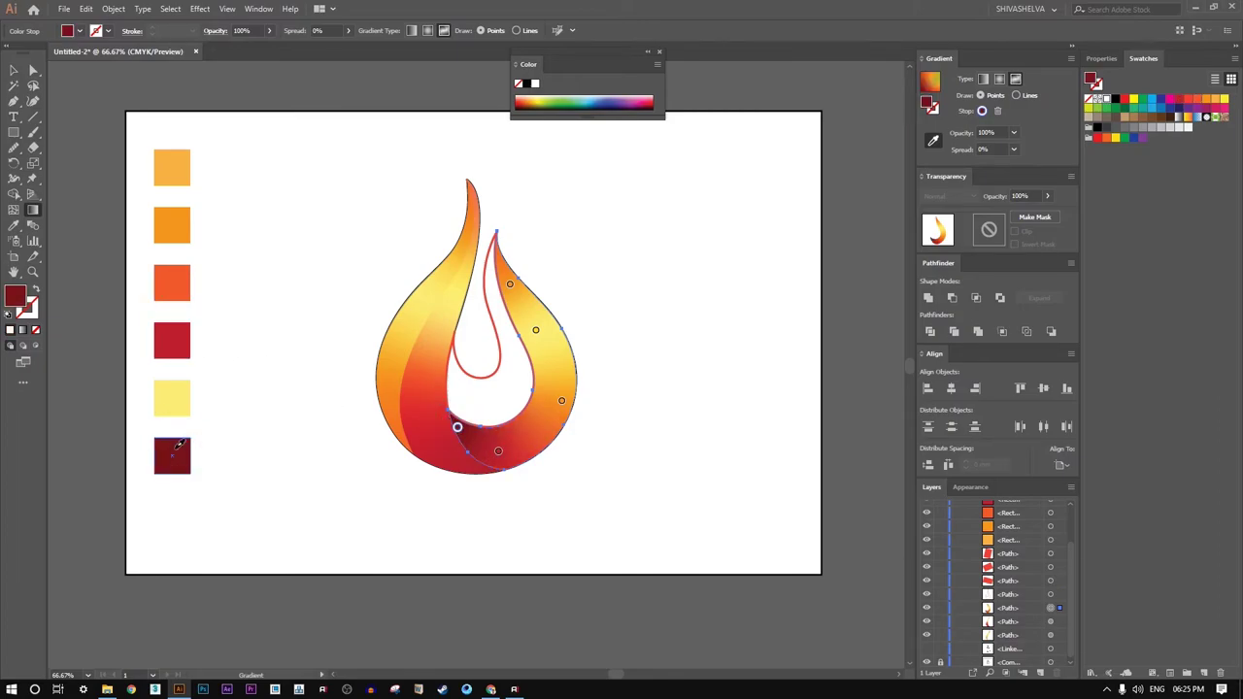
left_click_drag(498, 451, 525, 447)
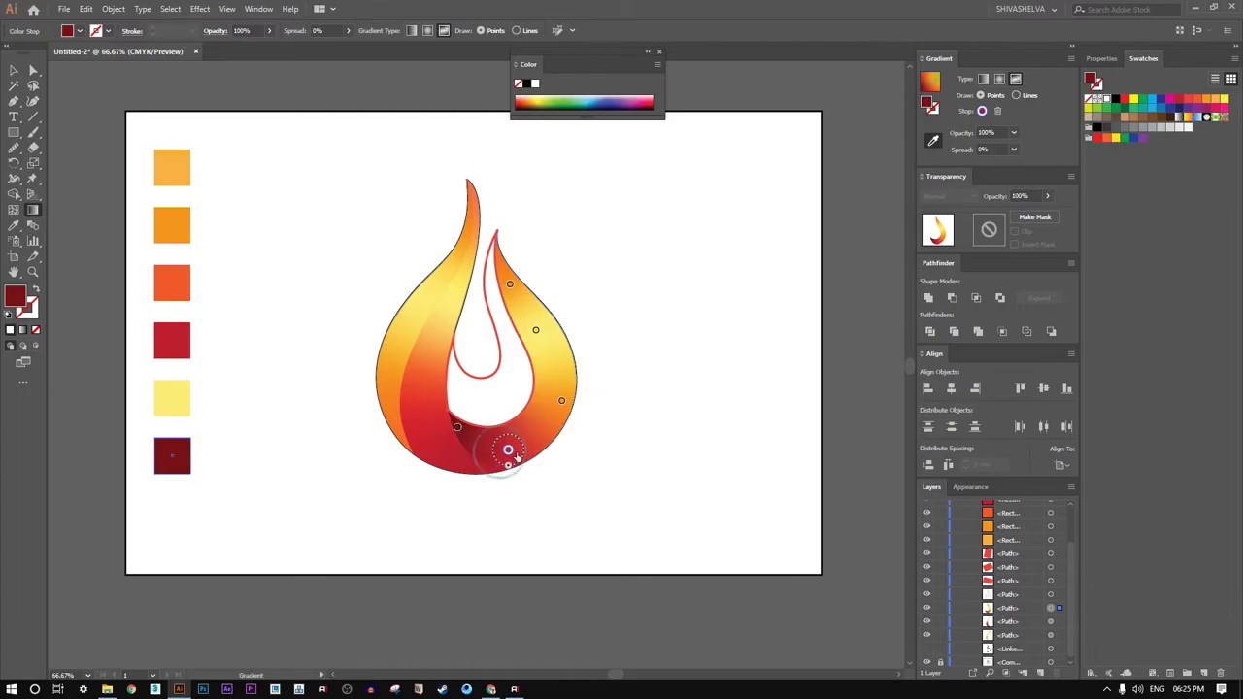
left_click(562, 400)
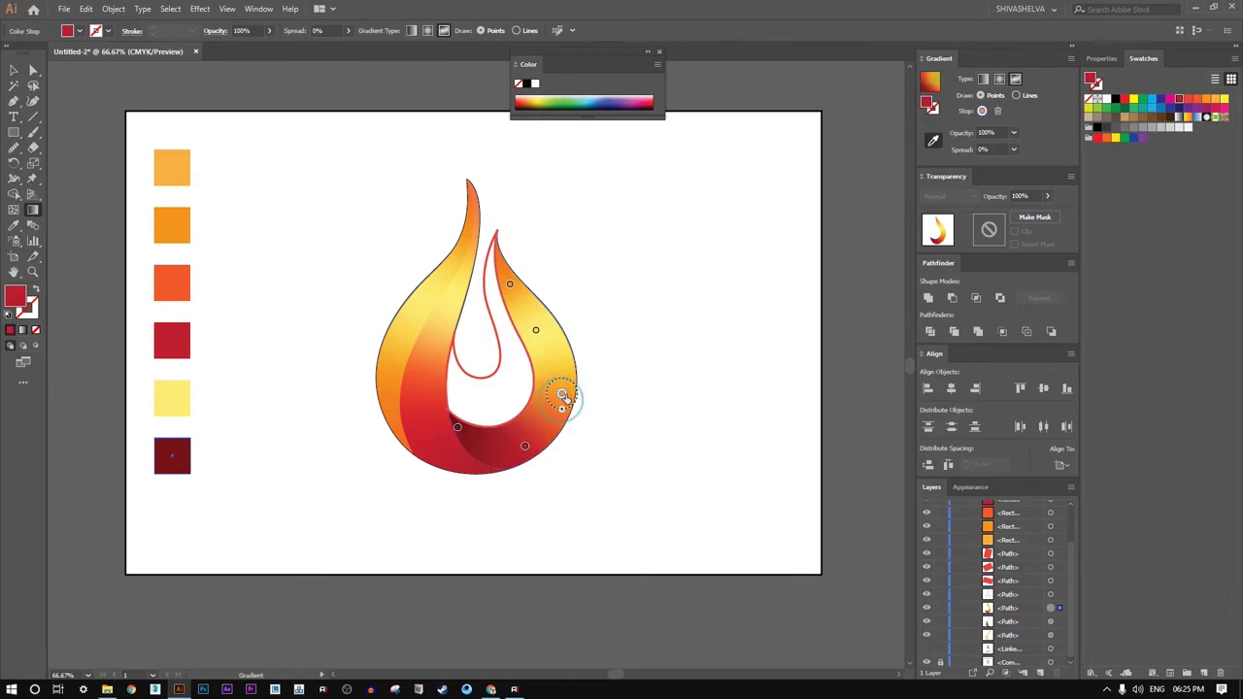
left_click(510, 285)
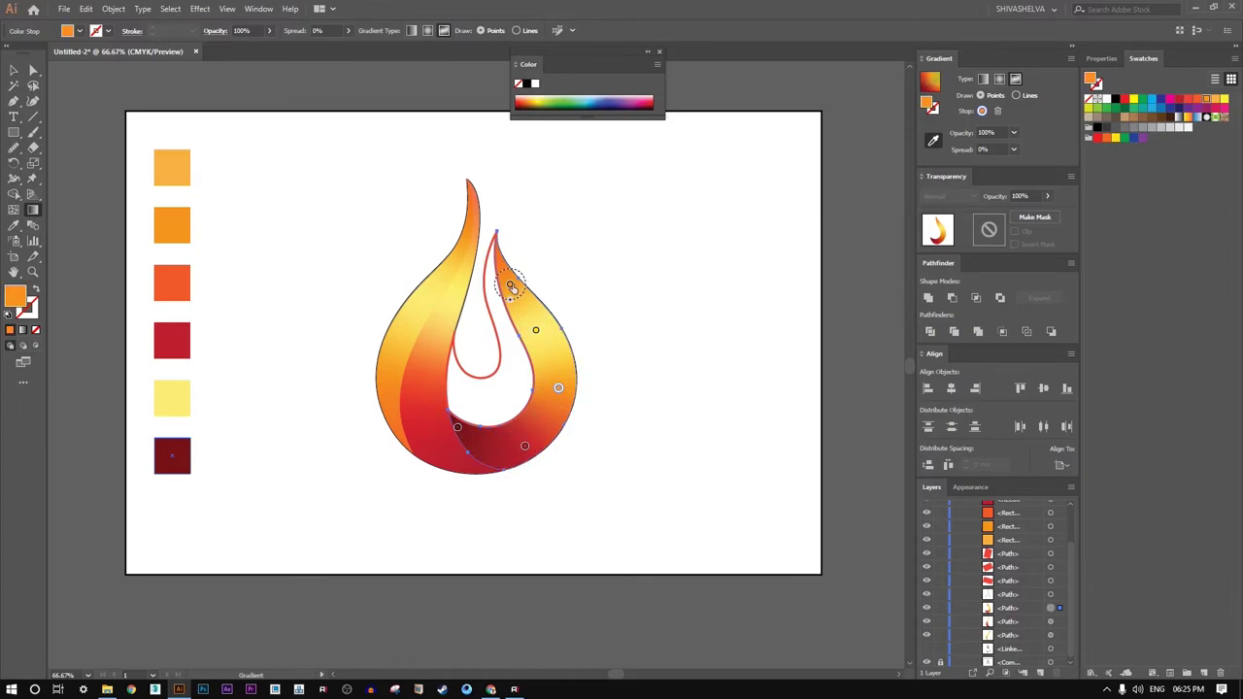
left_click(510, 286)
- Select the inner flame shape and eyedropper the outer flame's gradient onto it
left_click(13, 70)
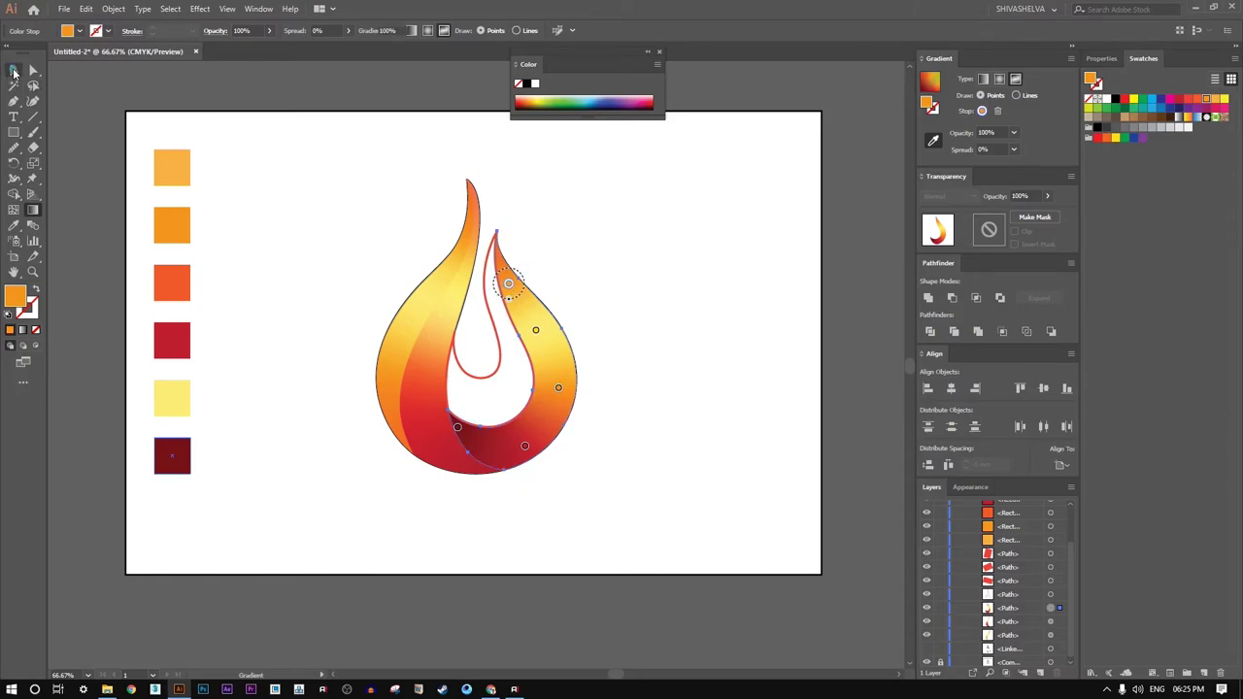
left_click(297, 128)
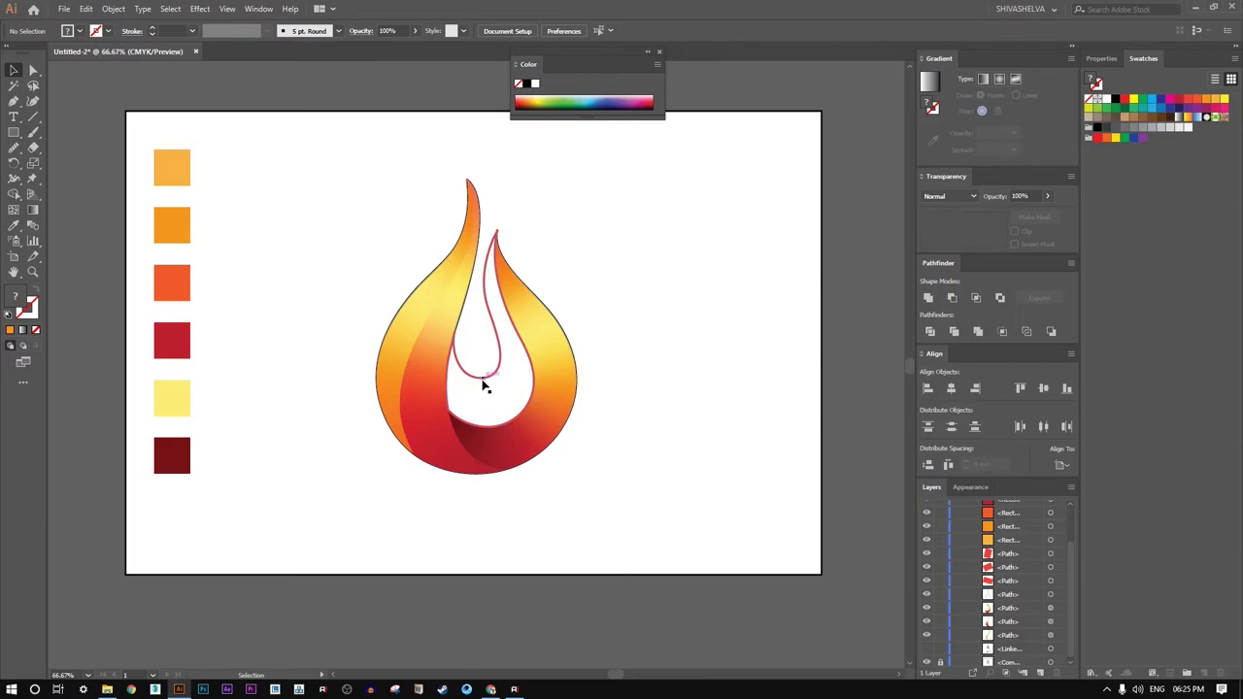
left_click(485, 379)
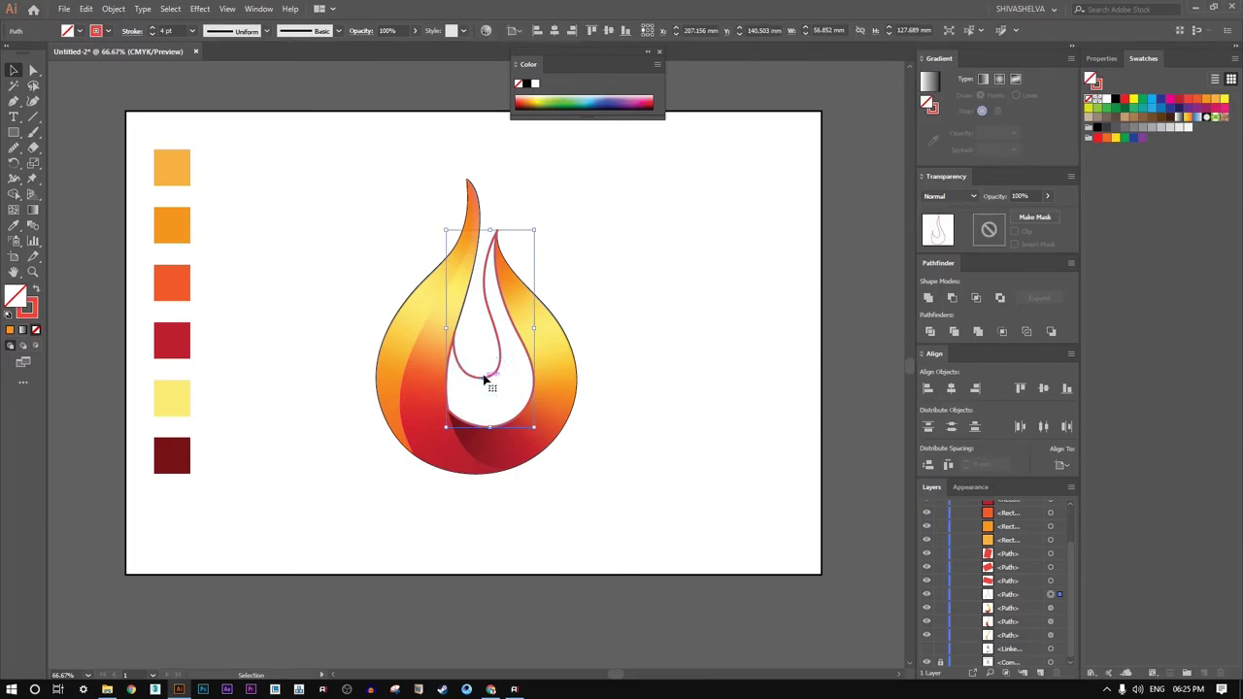
left_click(13, 226)
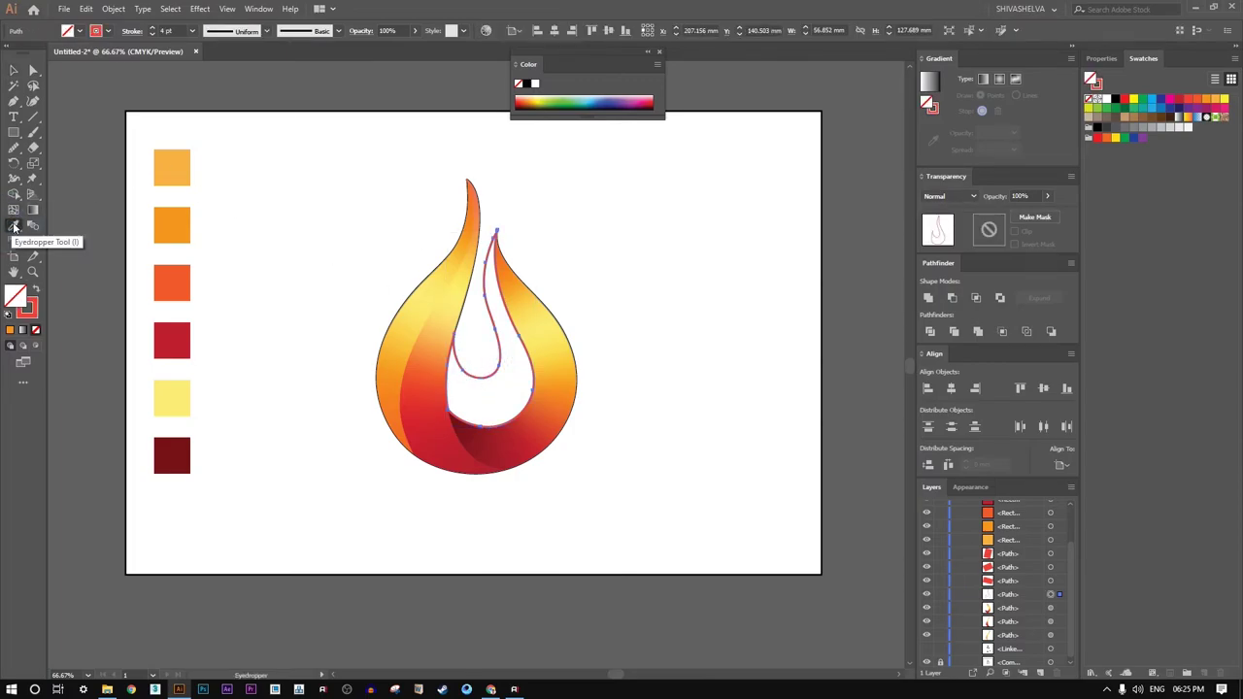
left_click(422, 337)
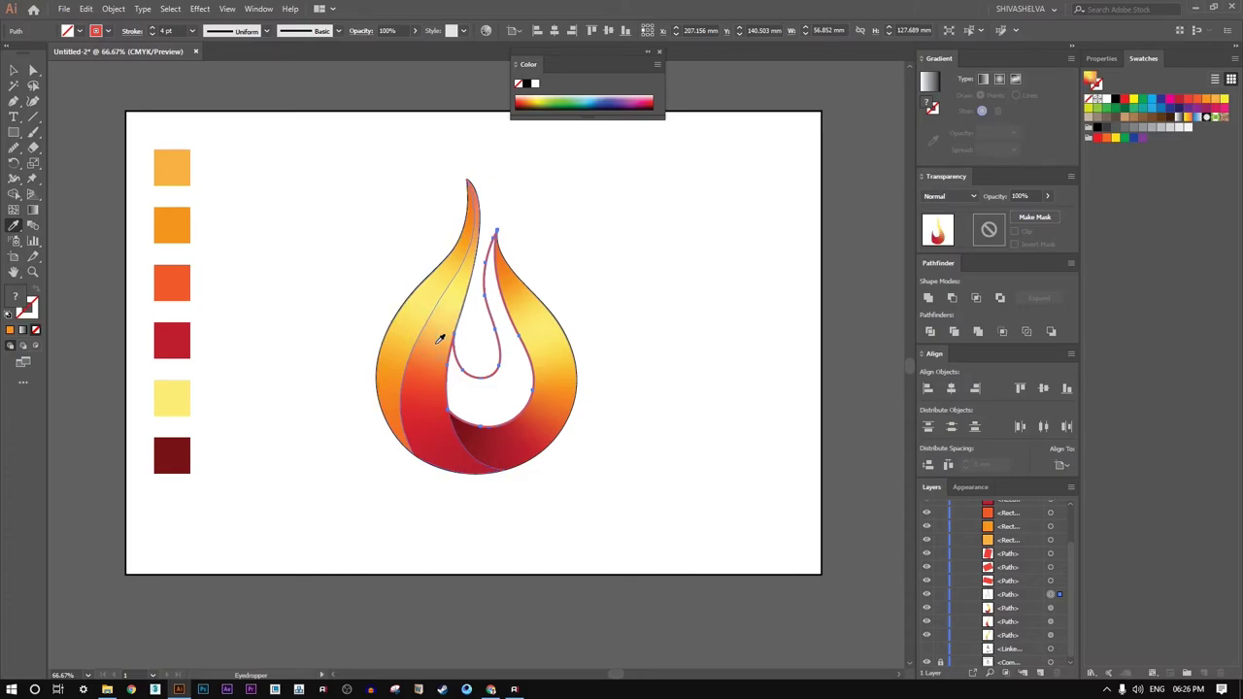
left_click(442, 336)
left_click(13, 70)
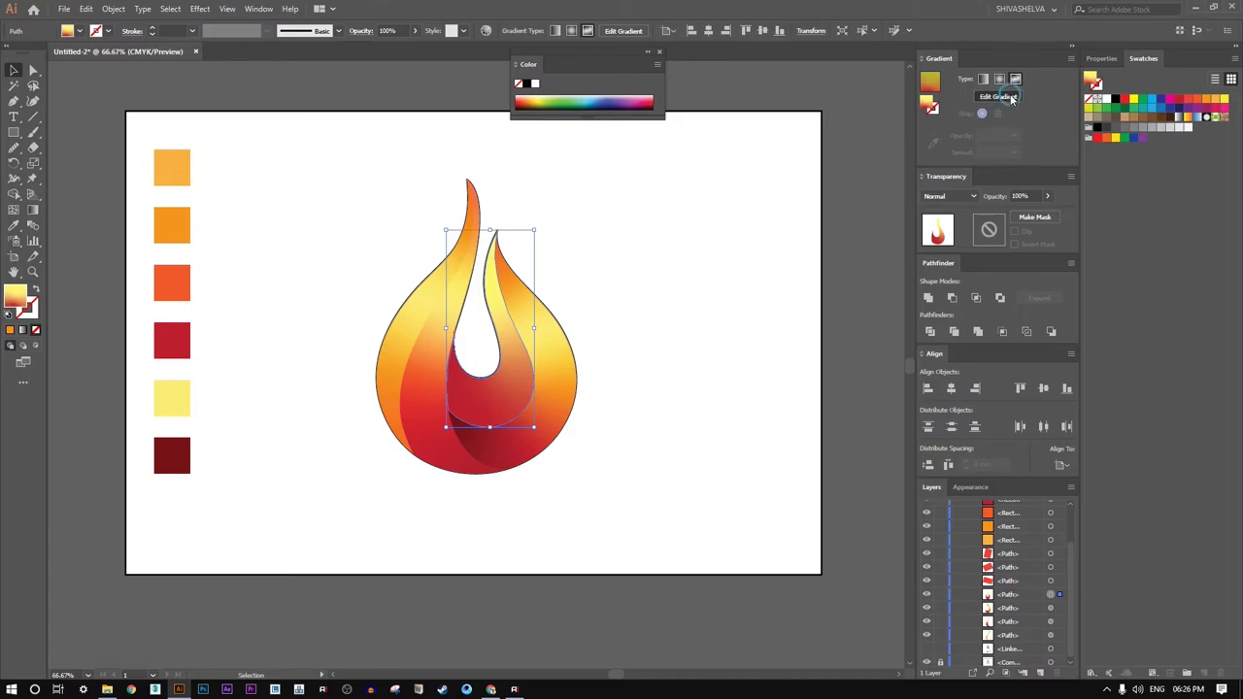
- Reposition the inner curl's gradient points, colouring the tip light orange and the next point orange
left_click(1010, 94)
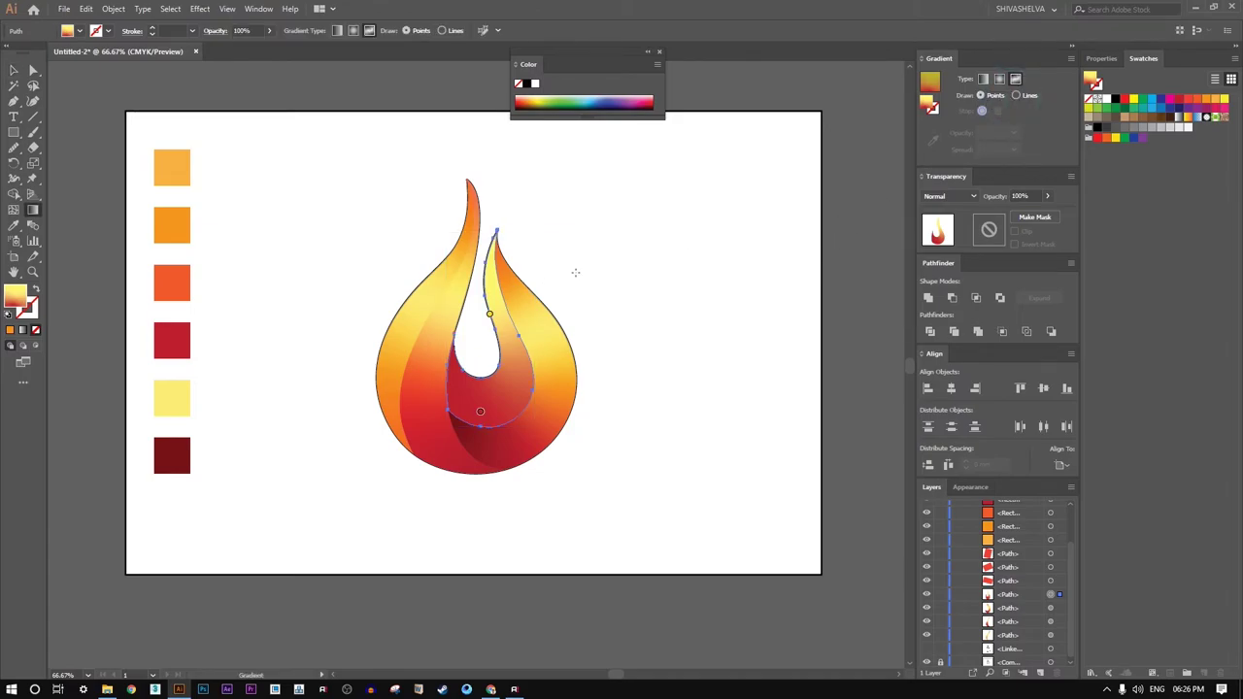
left_click_drag(492, 287, 502, 310)
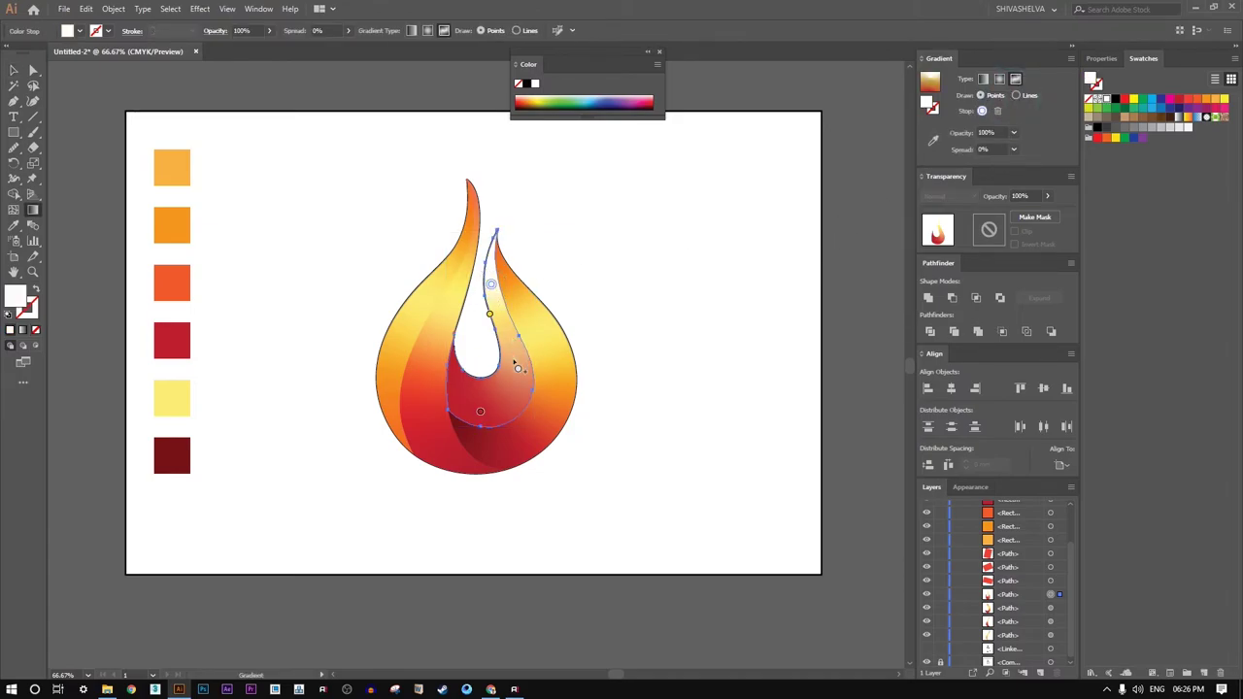
left_click(514, 356)
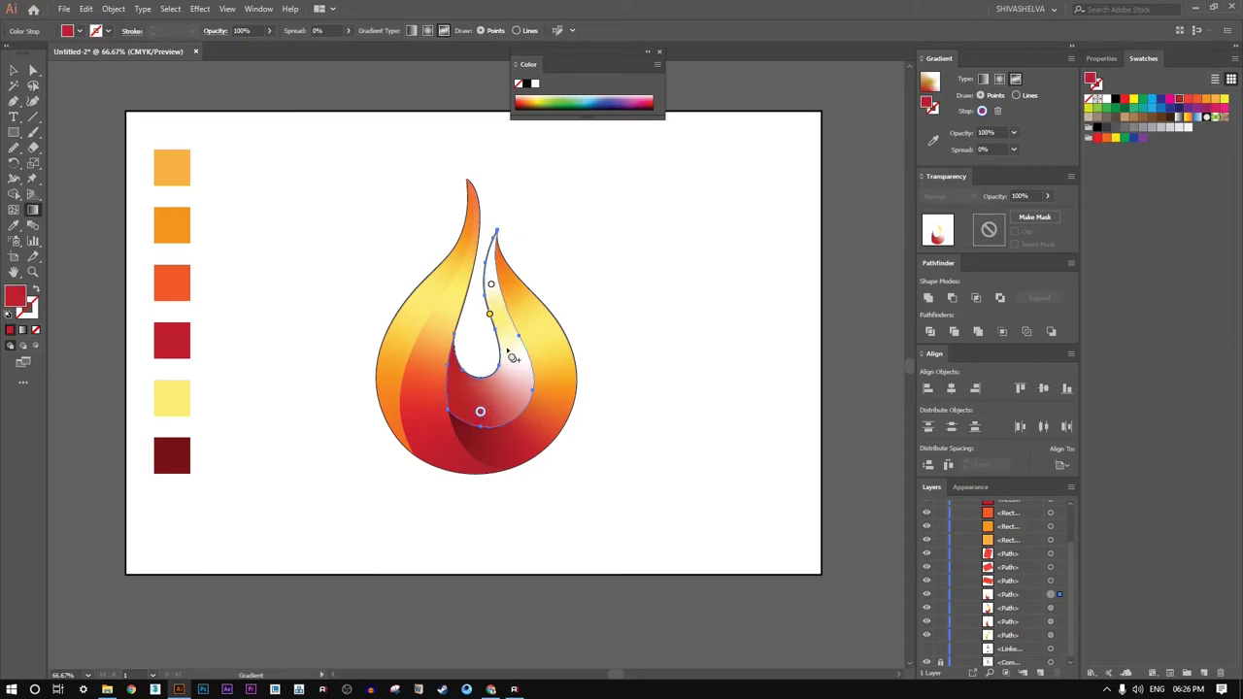
left_click(492, 284)
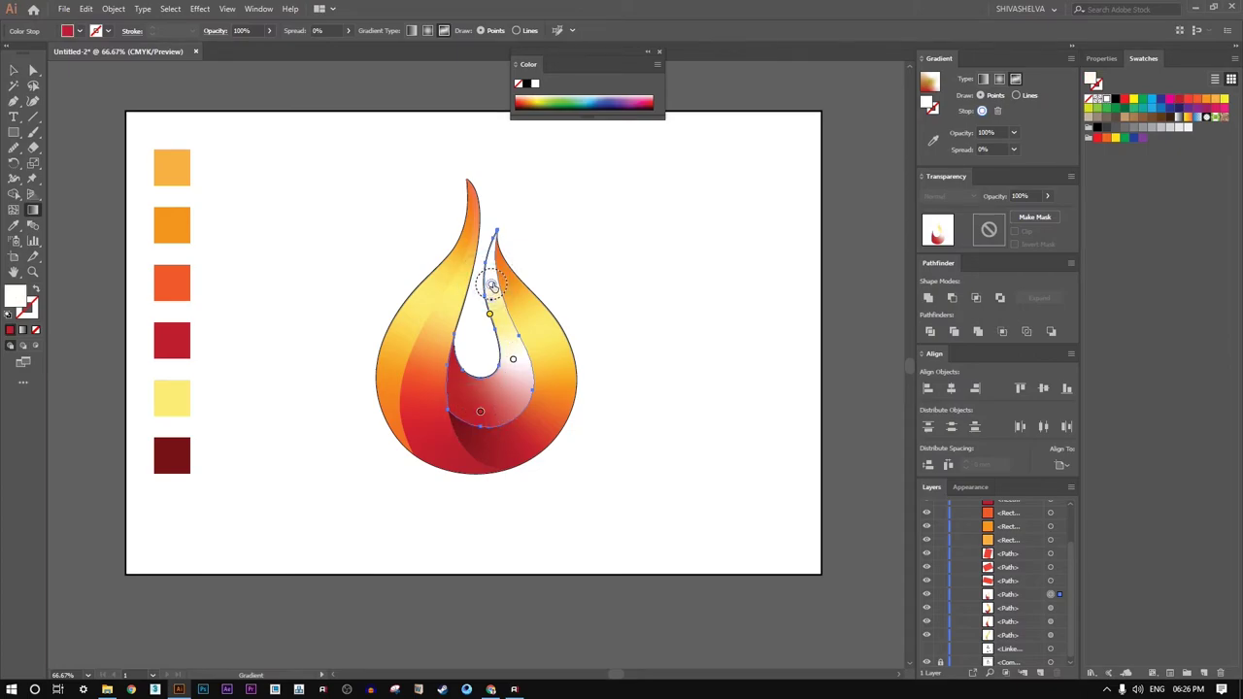
left_click(934, 142)
left_click(177, 171)
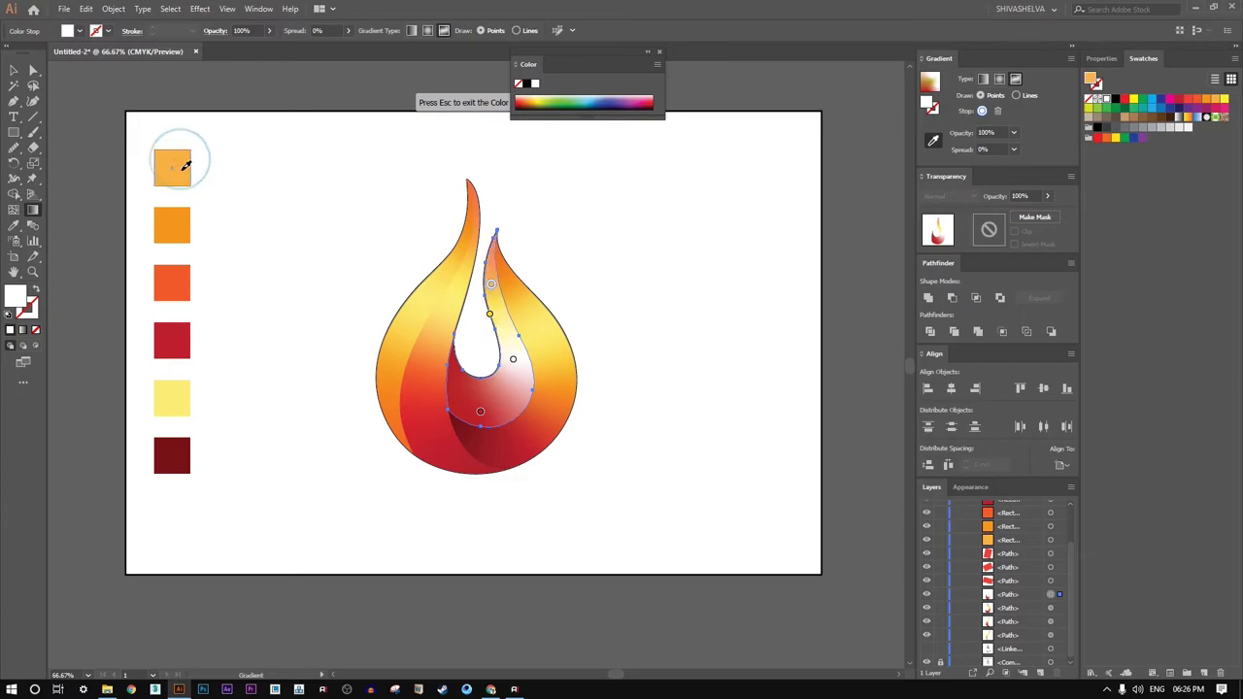
left_click_drag(490, 314, 455, 337)
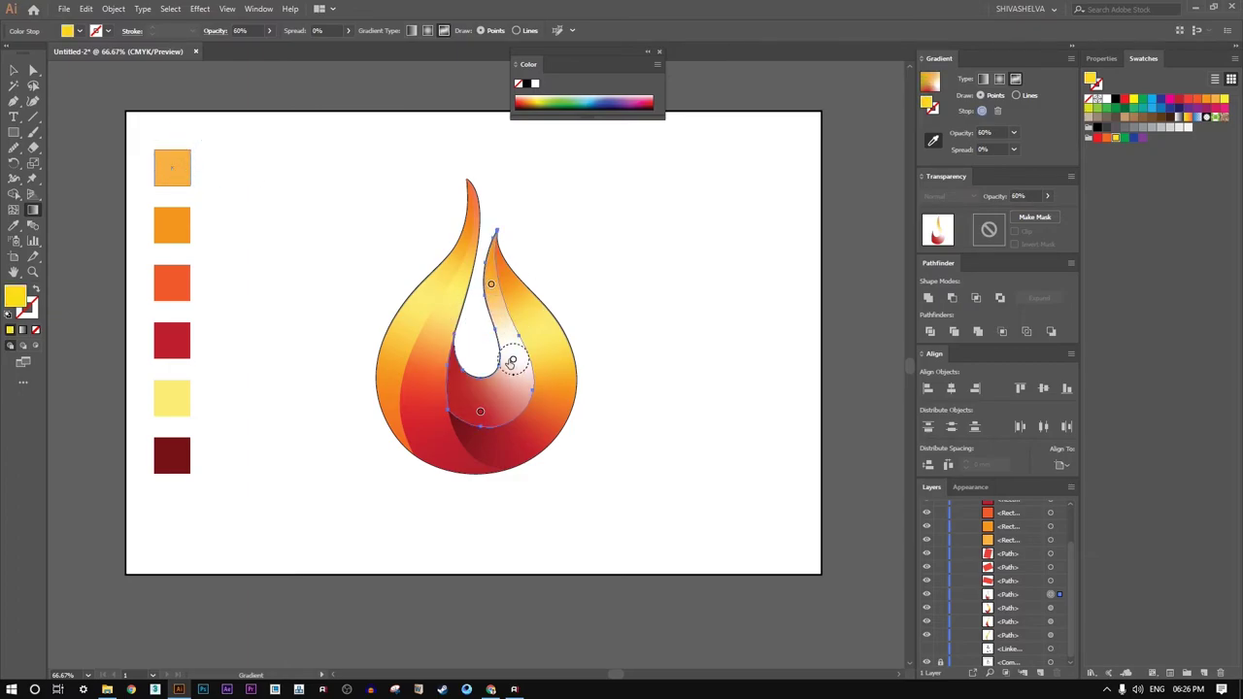
left_click(512, 354)
left_click(185, 226)
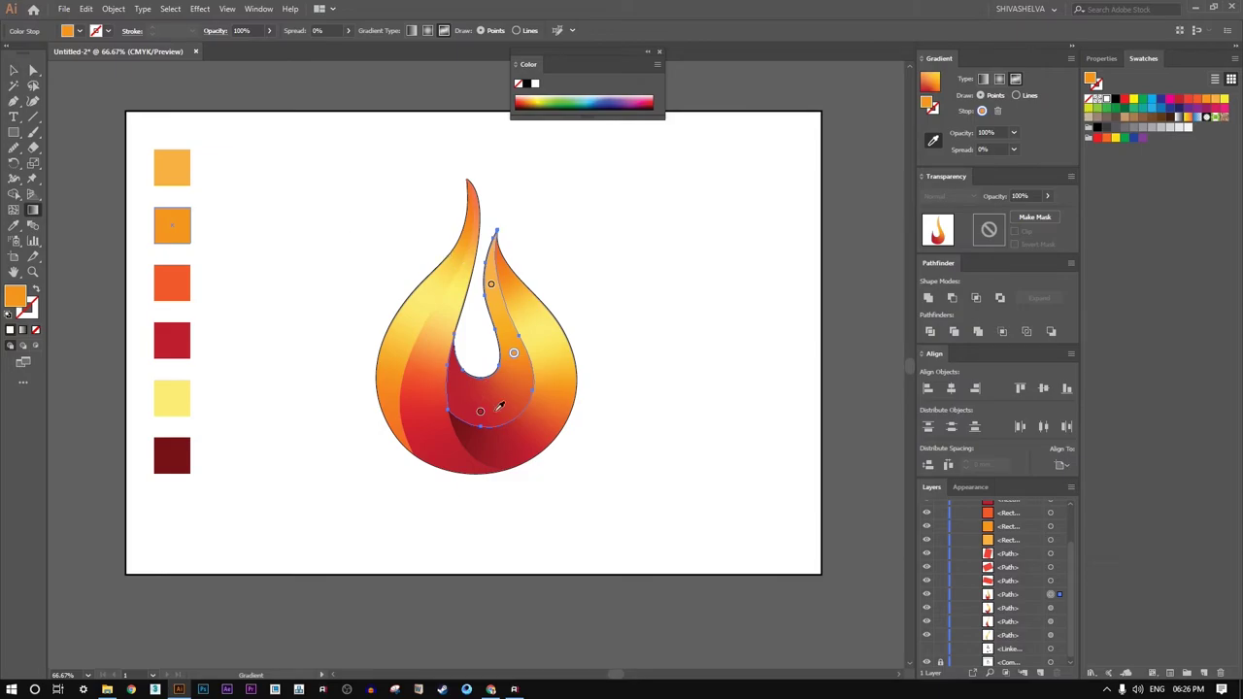
- Move the lower point left and colour it dark red, then add a point at lower right
left_click_drag(479, 411, 458, 393)
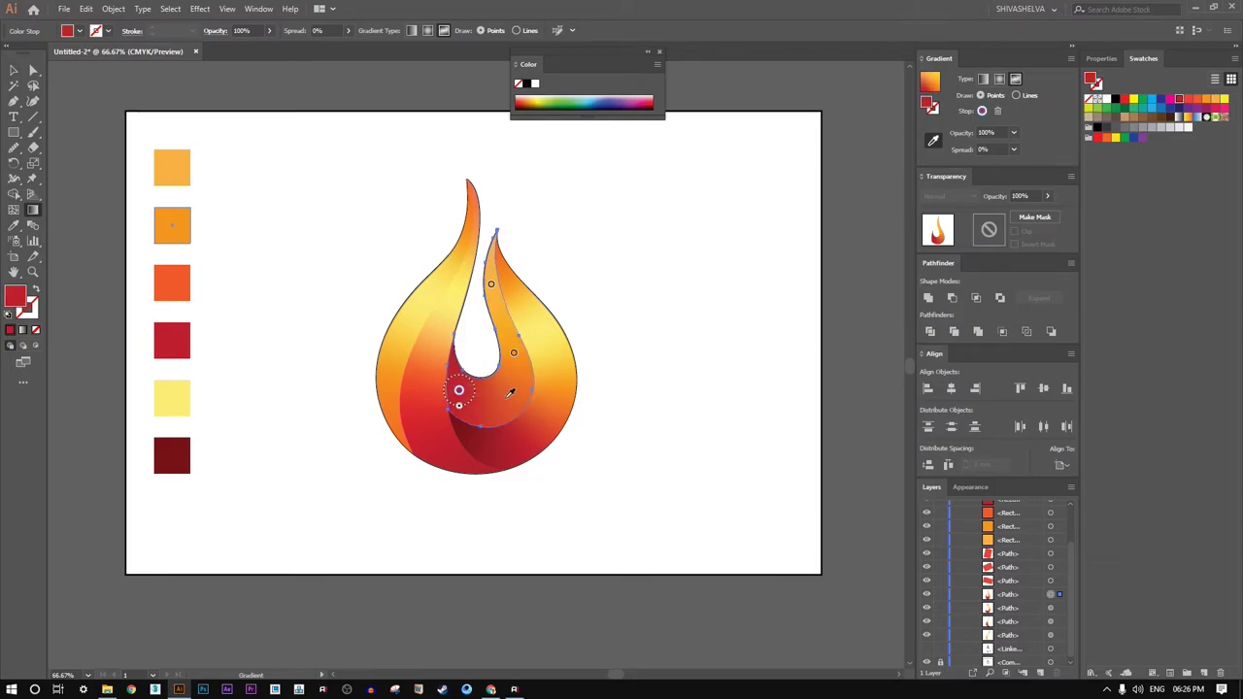
key("i")
left_click(176, 452)
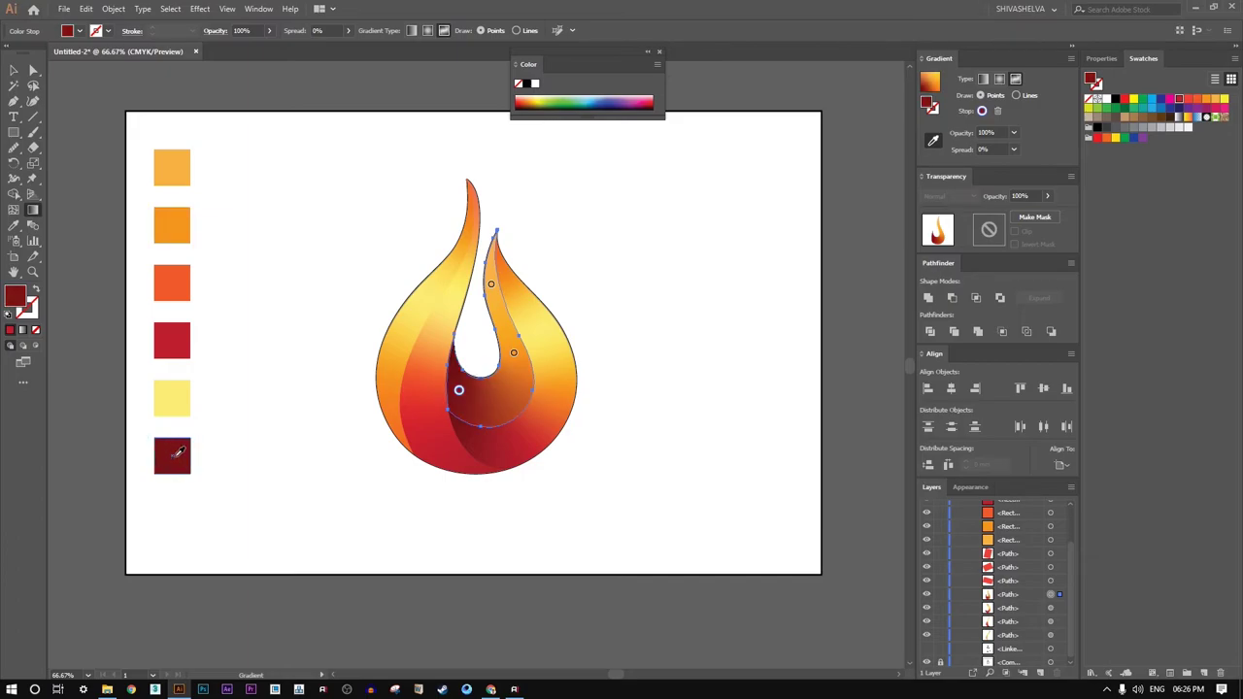
left_click(512, 348)
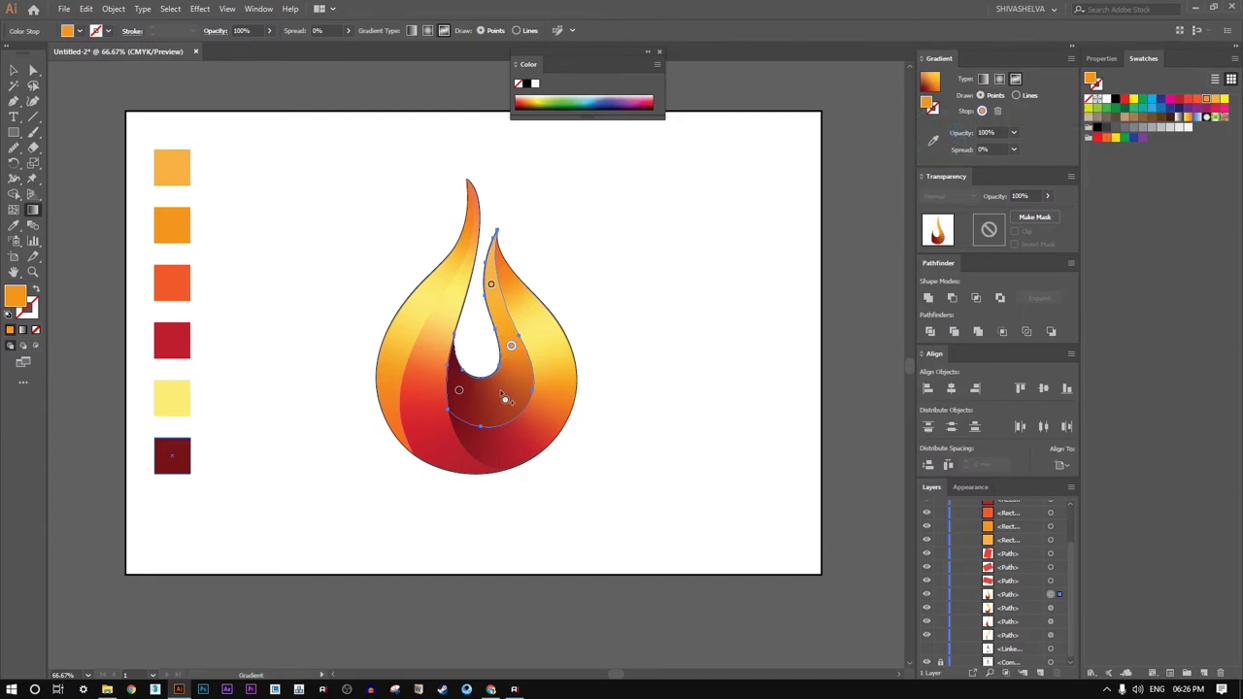
left_click(507, 393)
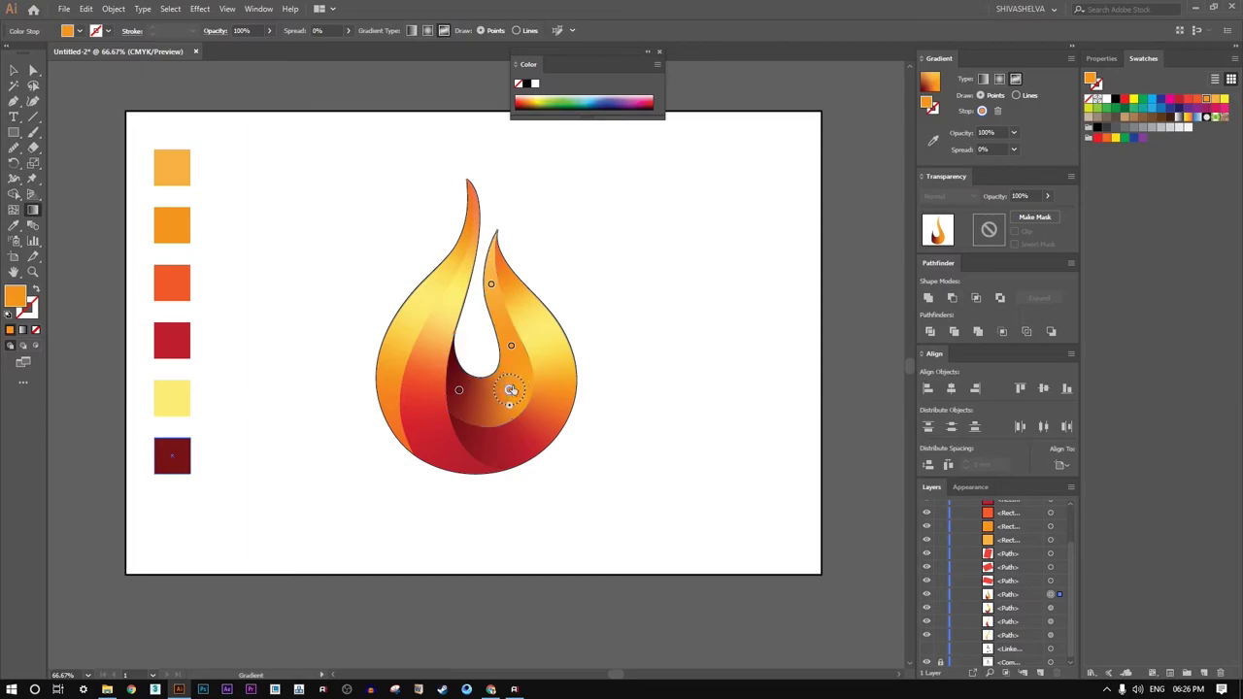
mouse_move(506, 393)
left_mouse_down()
mouse_move(516, 371)
mouse_move(472, 392)
left_mouse_up()
left_click(459, 393)
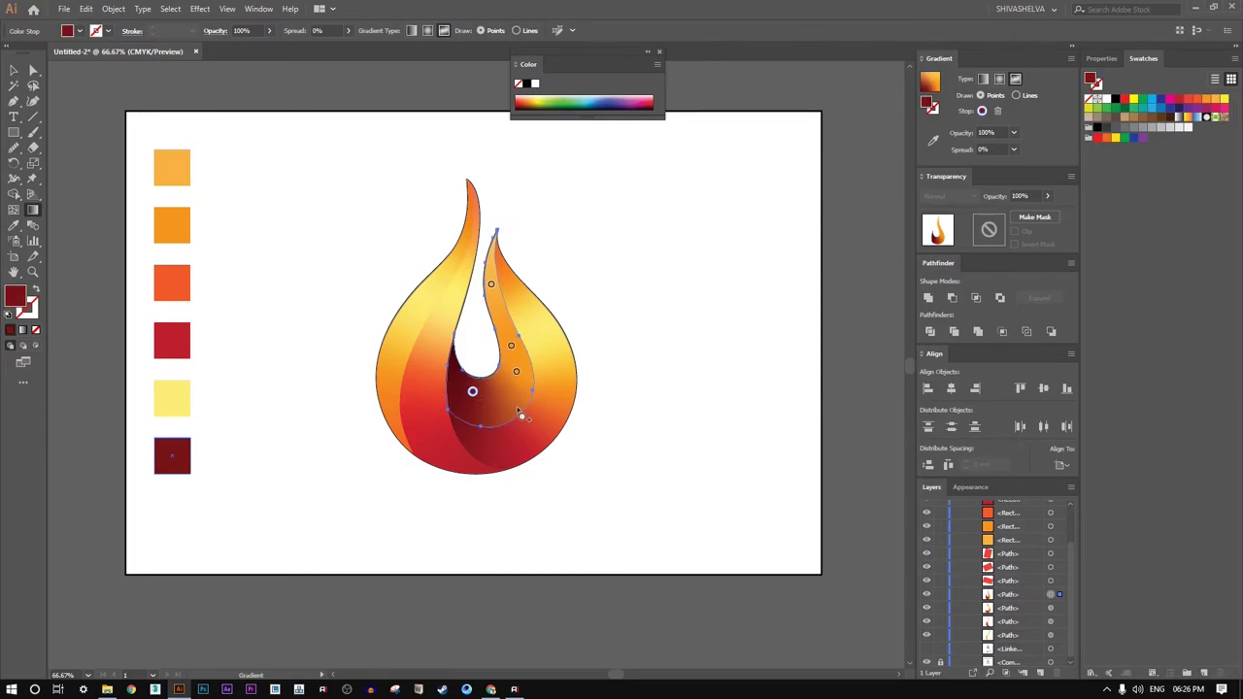
left_click_drag(511, 345, 507, 325)
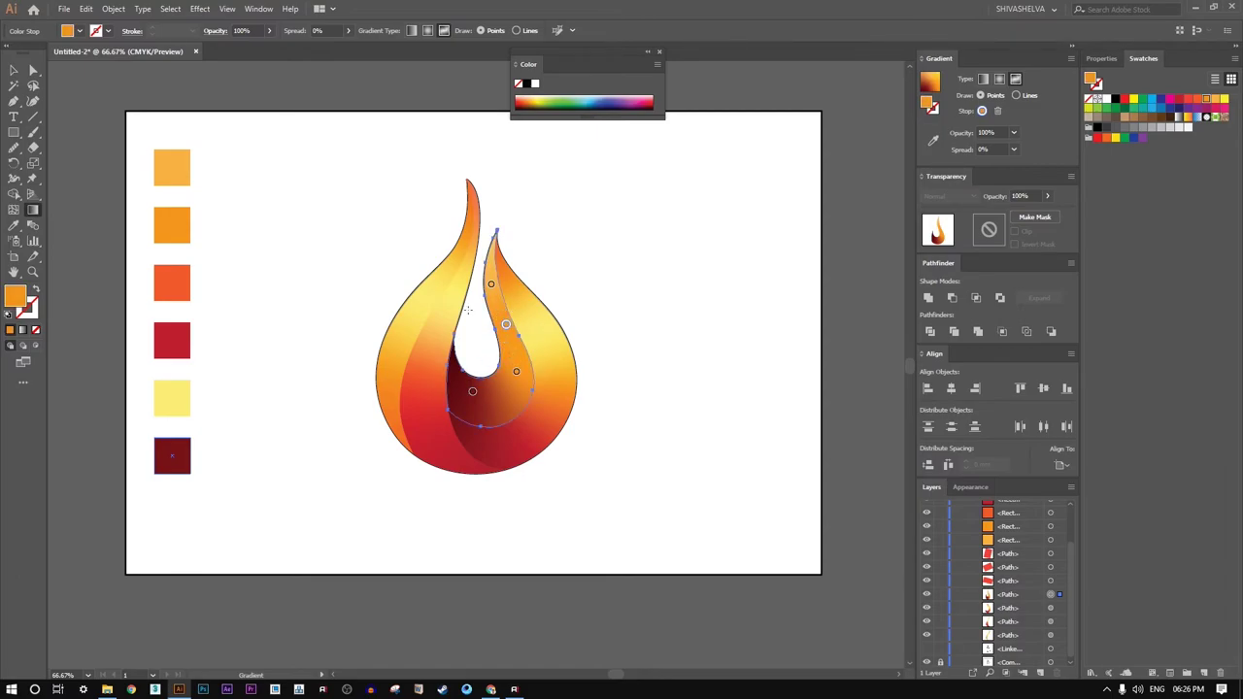
- Colour the remaining points pale yellow, red, orange and light orange, fine-tuning their positions
left_click(932, 140)
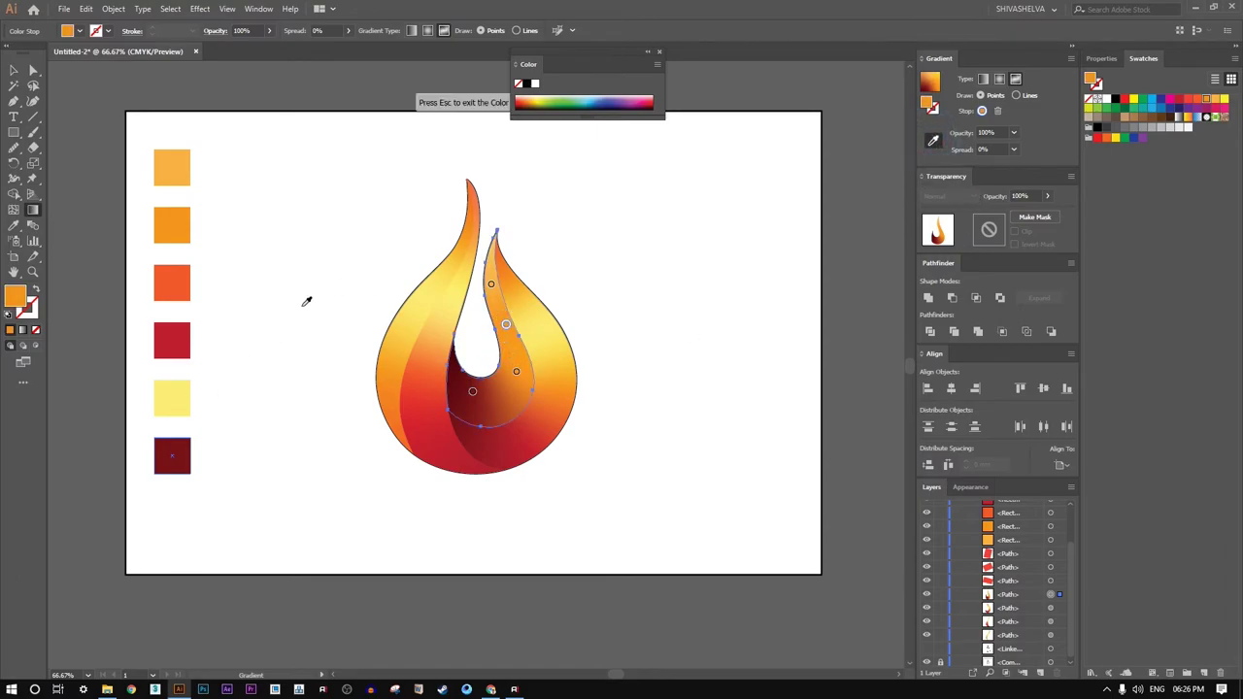
left_click(174, 387)
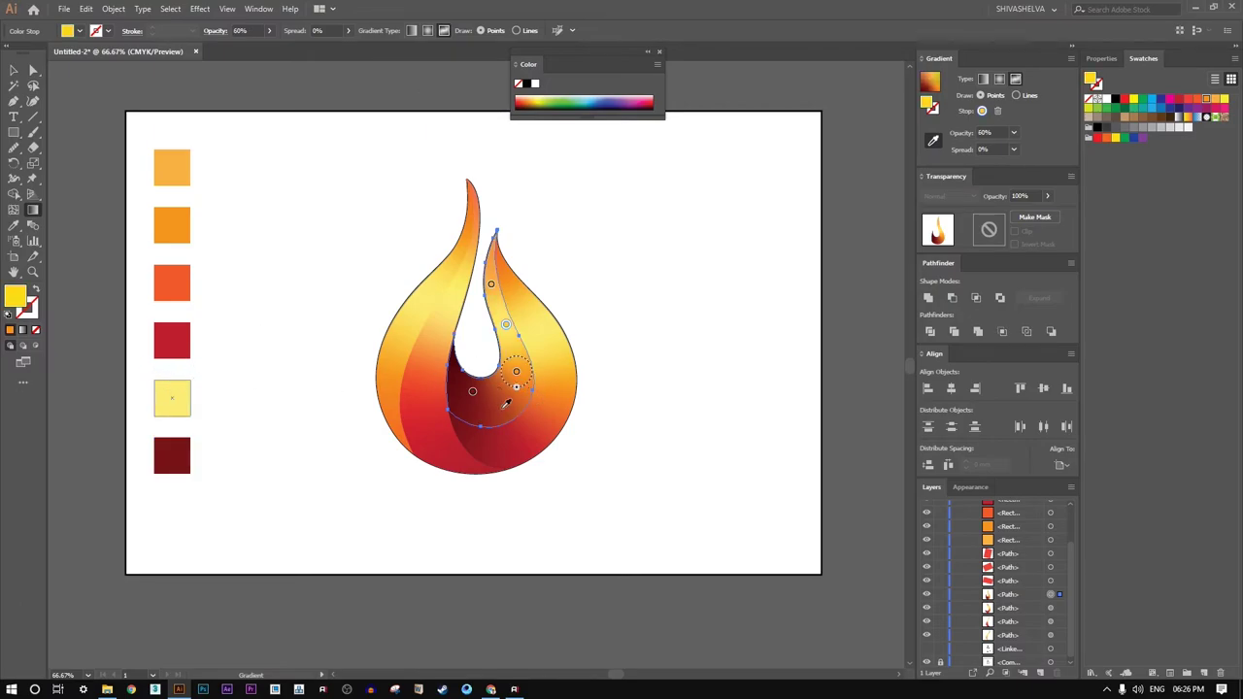
left_click(516, 384)
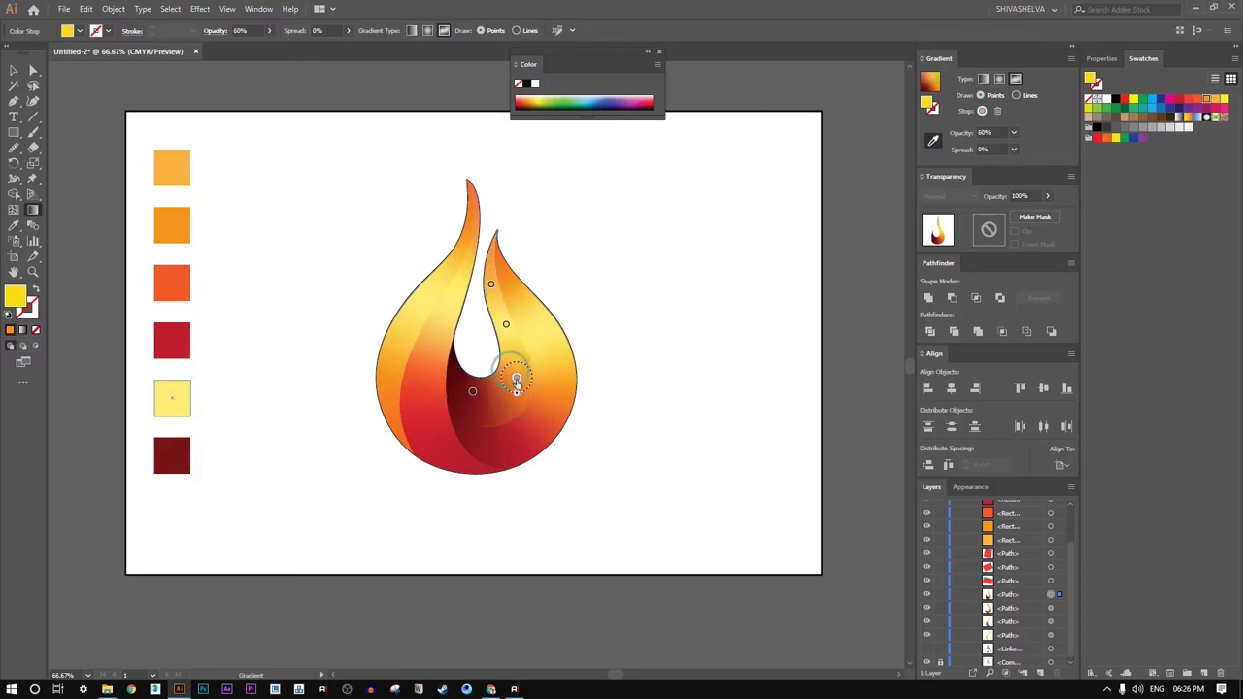
left_click(186, 340)
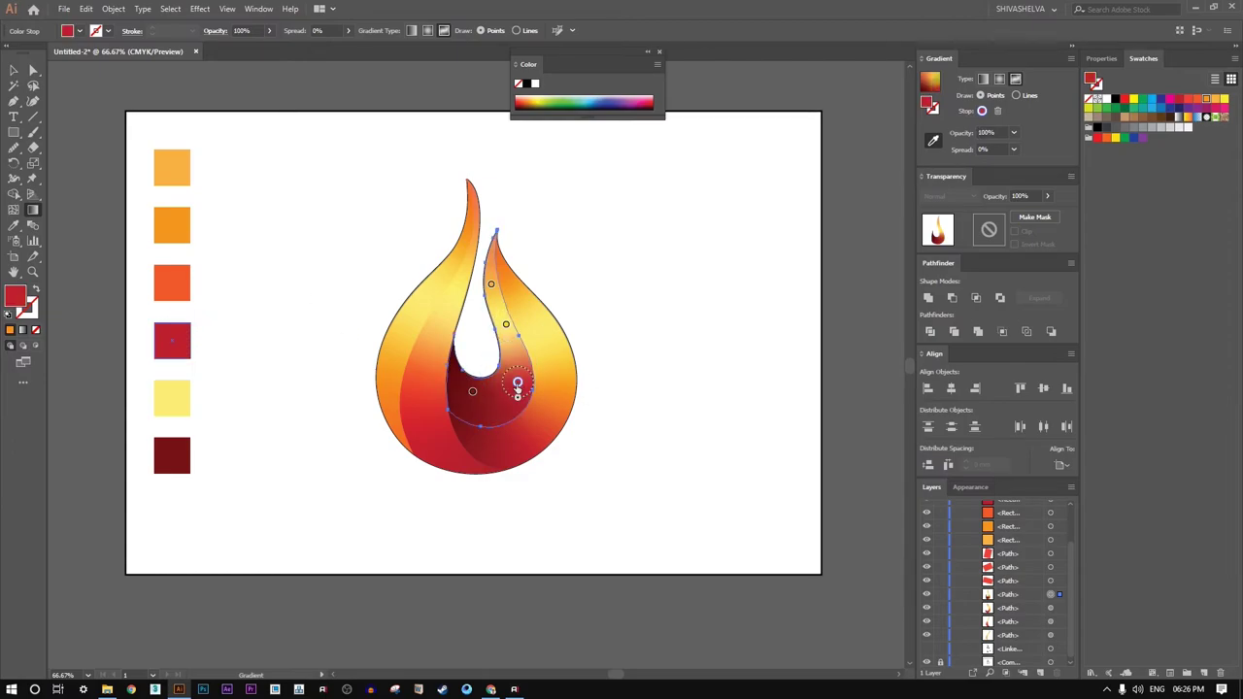
left_click_drag(518, 383, 517, 390)
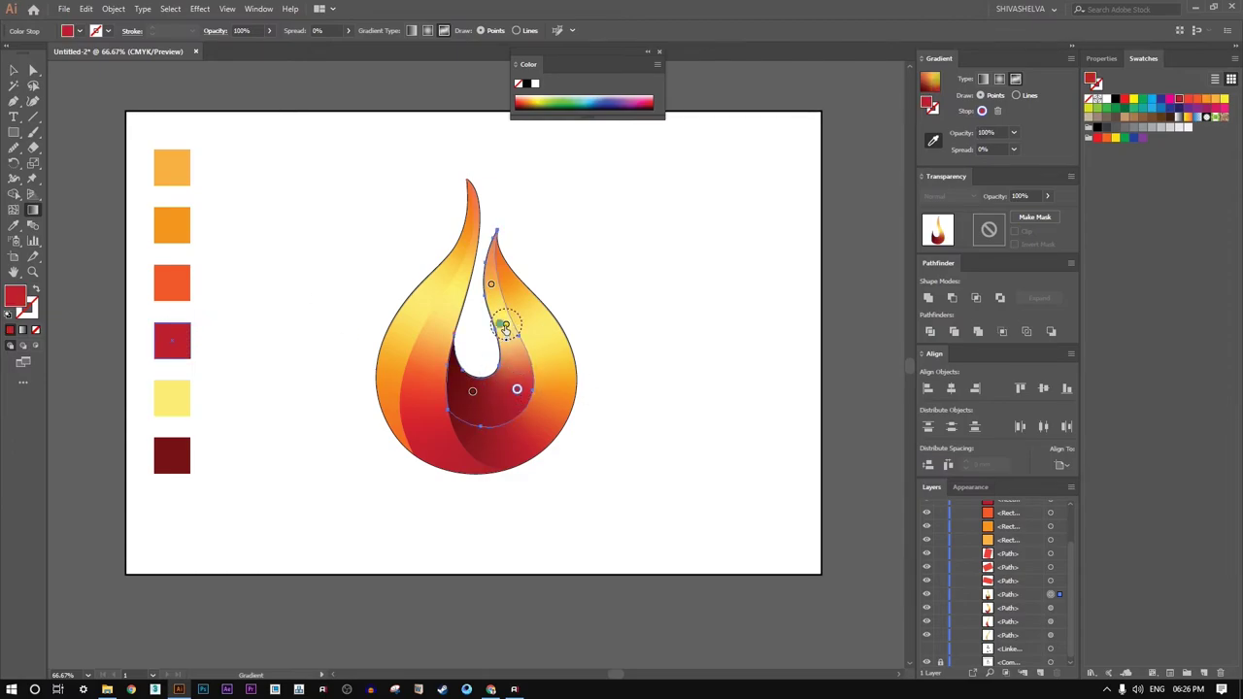
left_click_drag(506, 324, 507, 334)
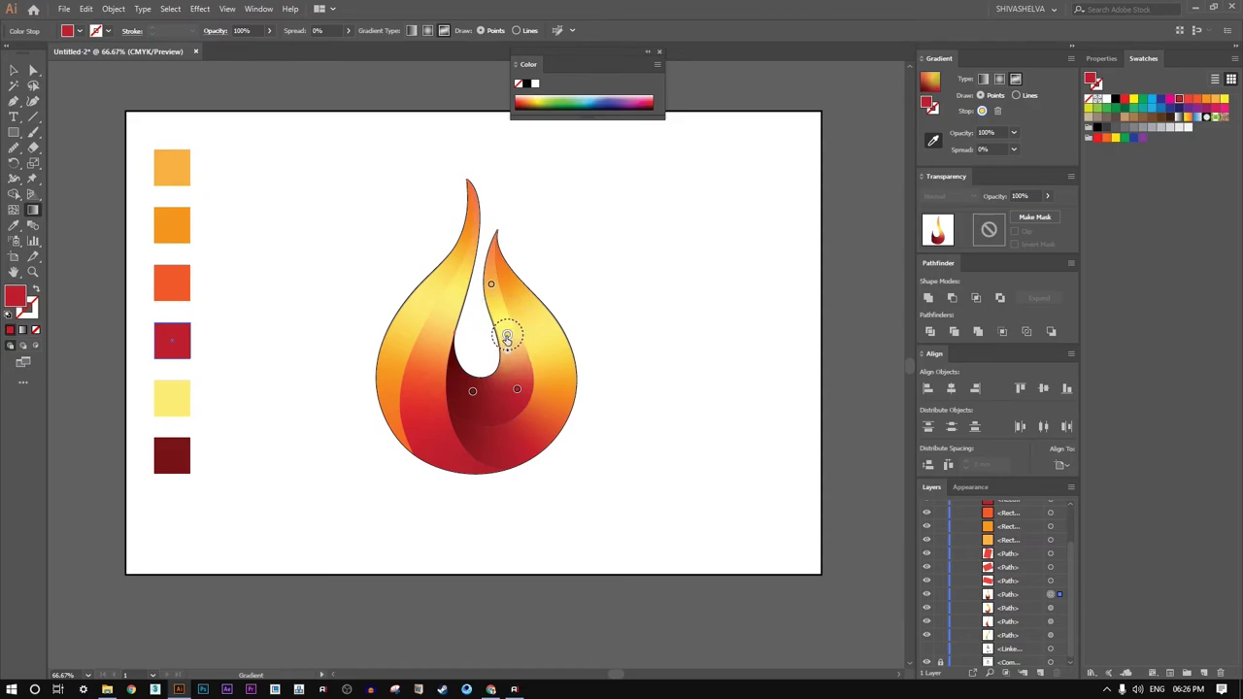
left_click(187, 222)
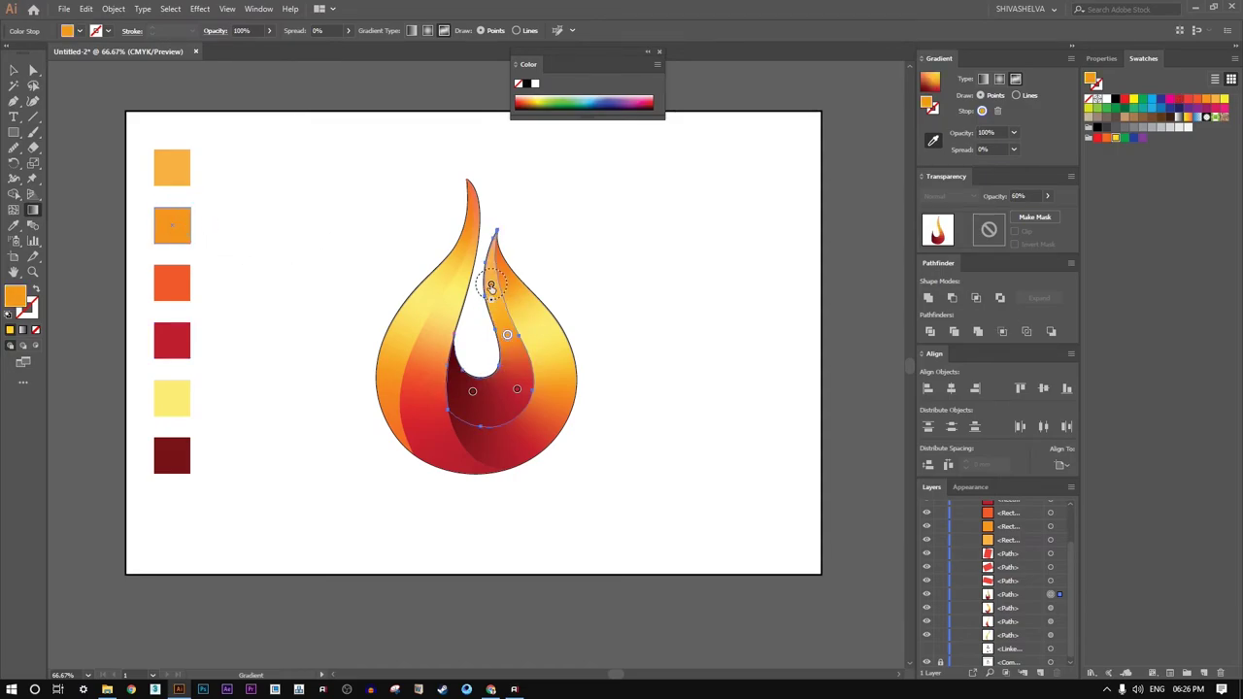
left_click_drag(491, 284, 491, 274)
left_click(156, 167)
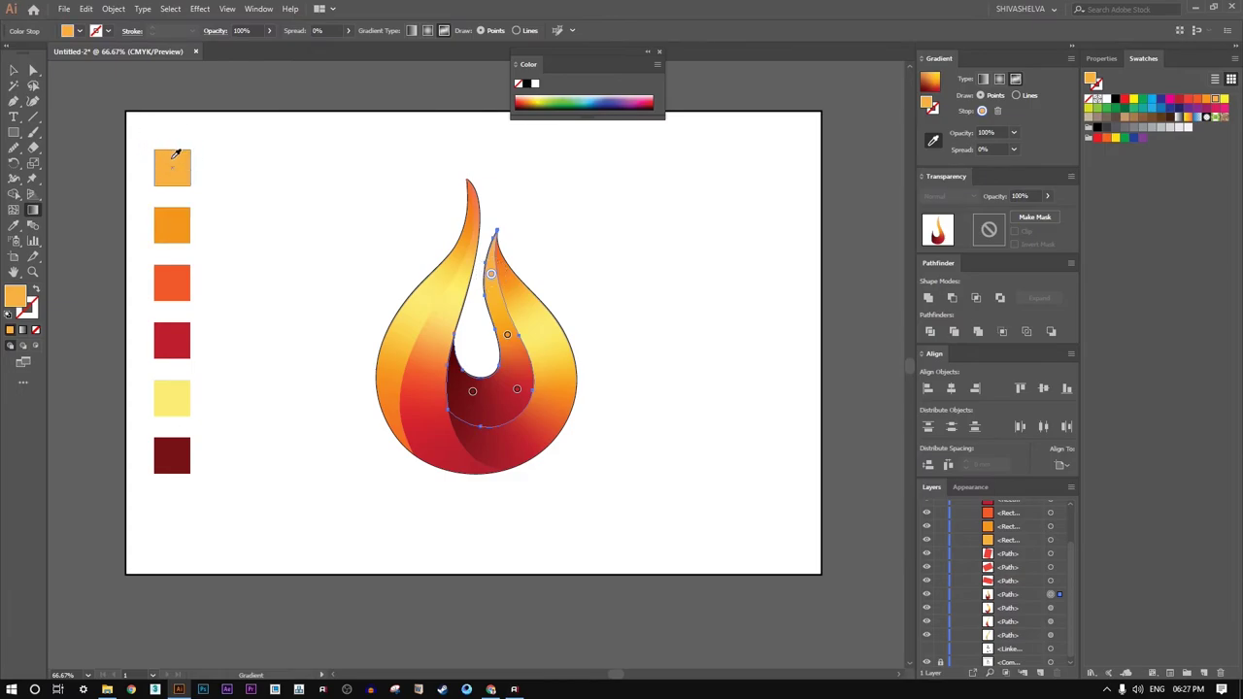
left_click(516, 388)
- Hide the flame's thin dark outline in the Layers panel and select the inner flame curl
key("v")
left_click(330, 221)
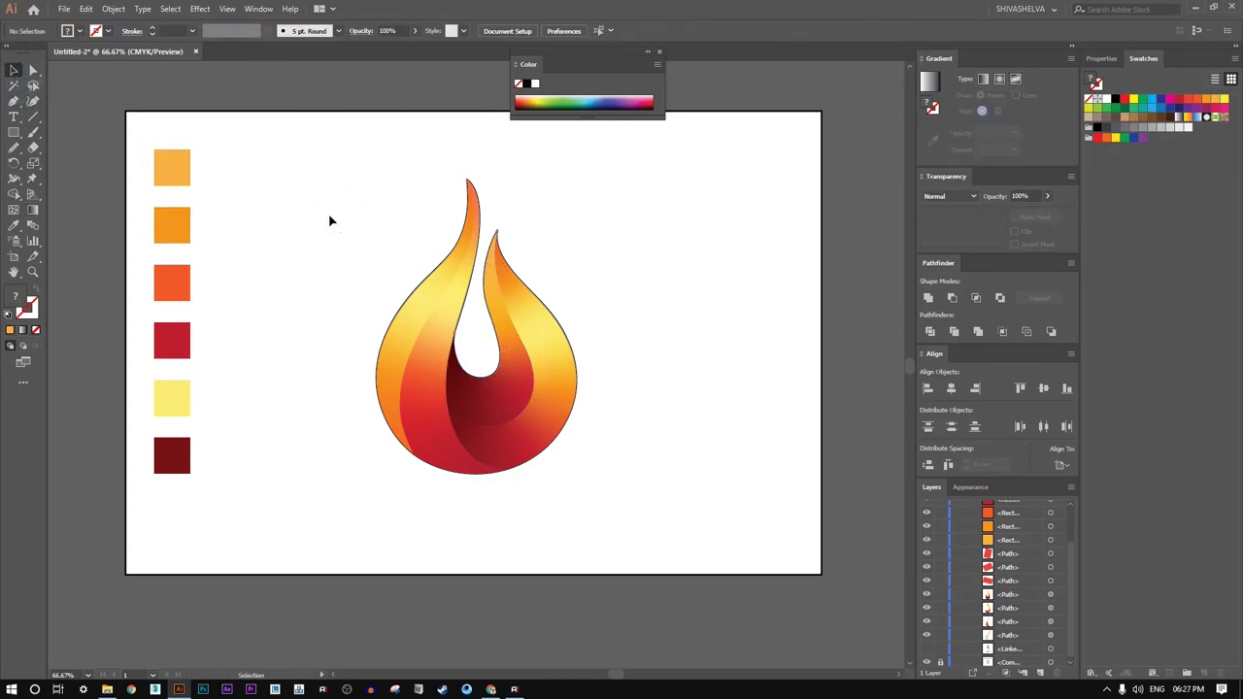
scroll(952, 630, "down", 1)
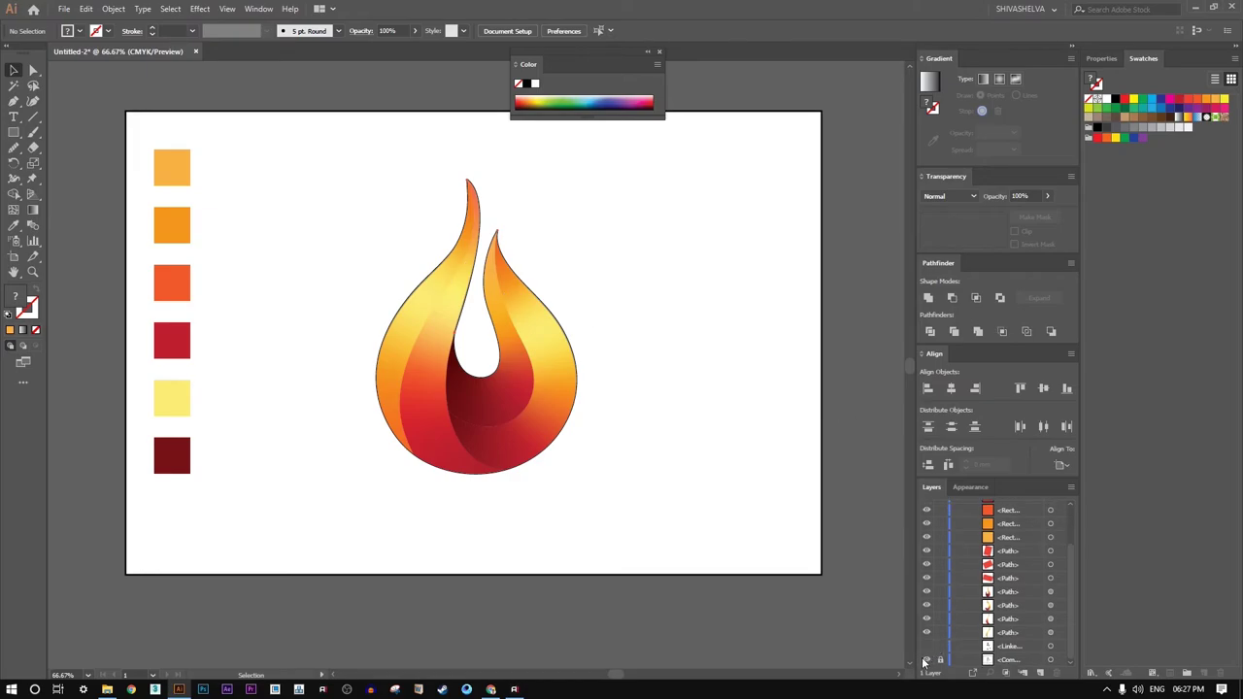
left_click(925, 660)
left_click(685, 352)
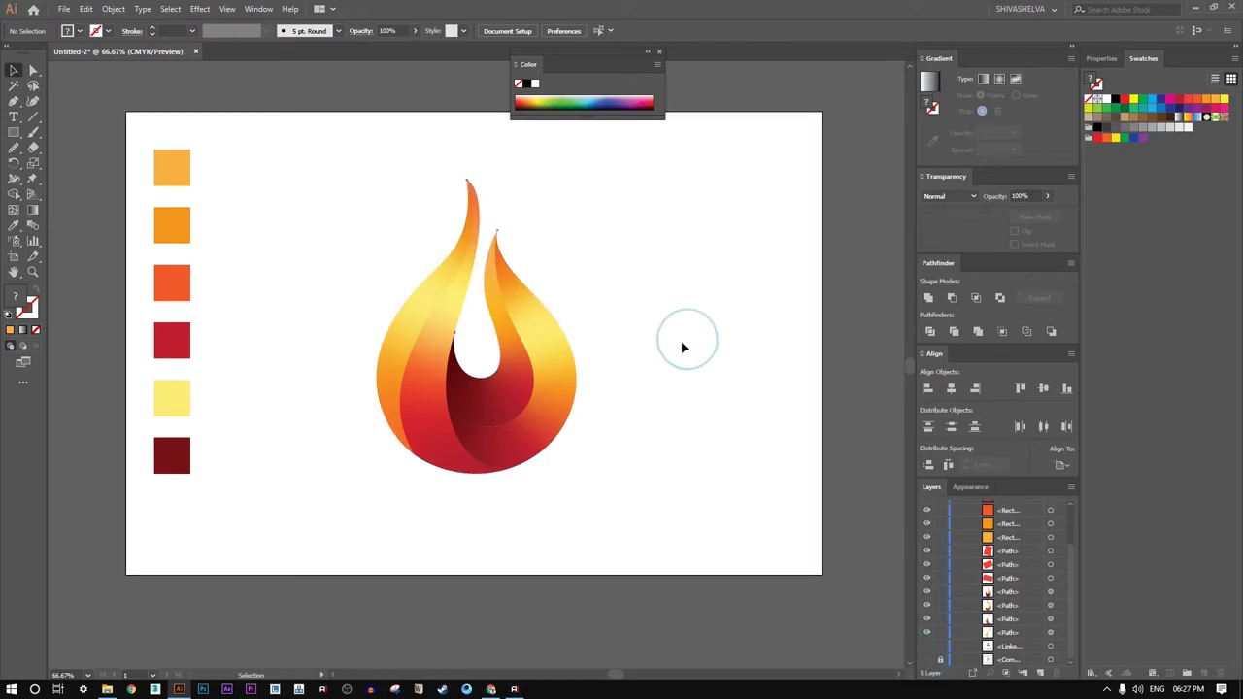
left_click(499, 233)
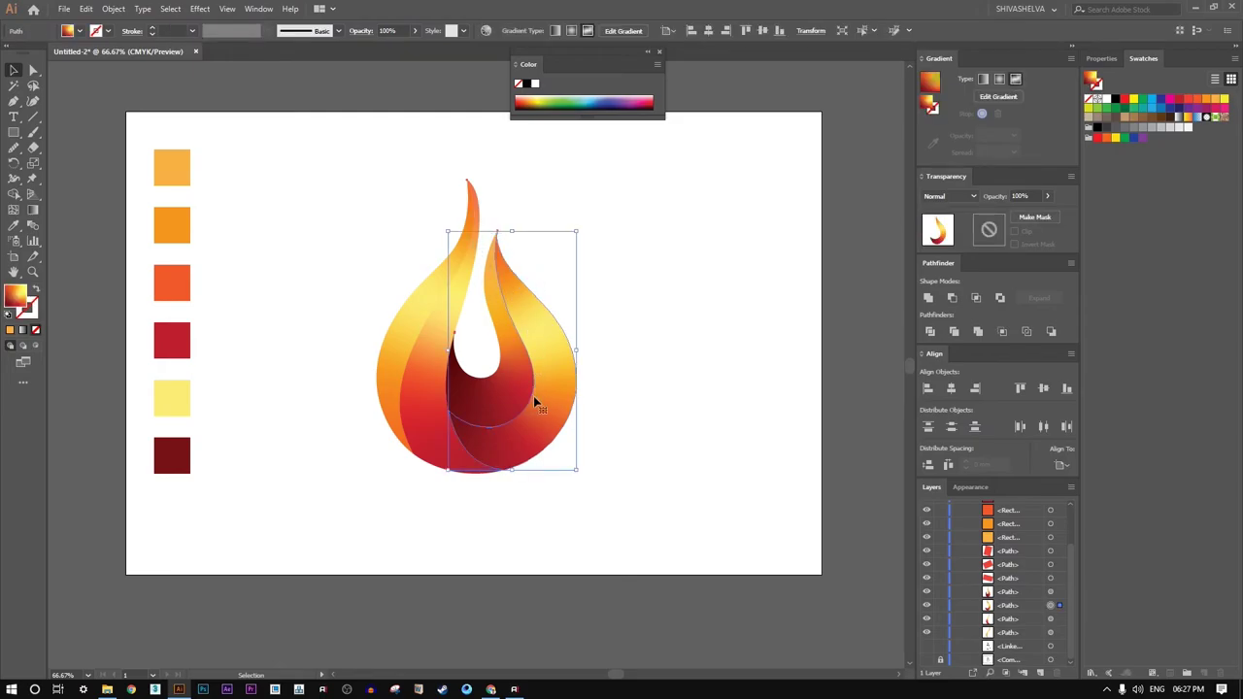
- Lock the red and outer left flame pieces with Object > Lock > Selection
left_click(420, 419, "shift")
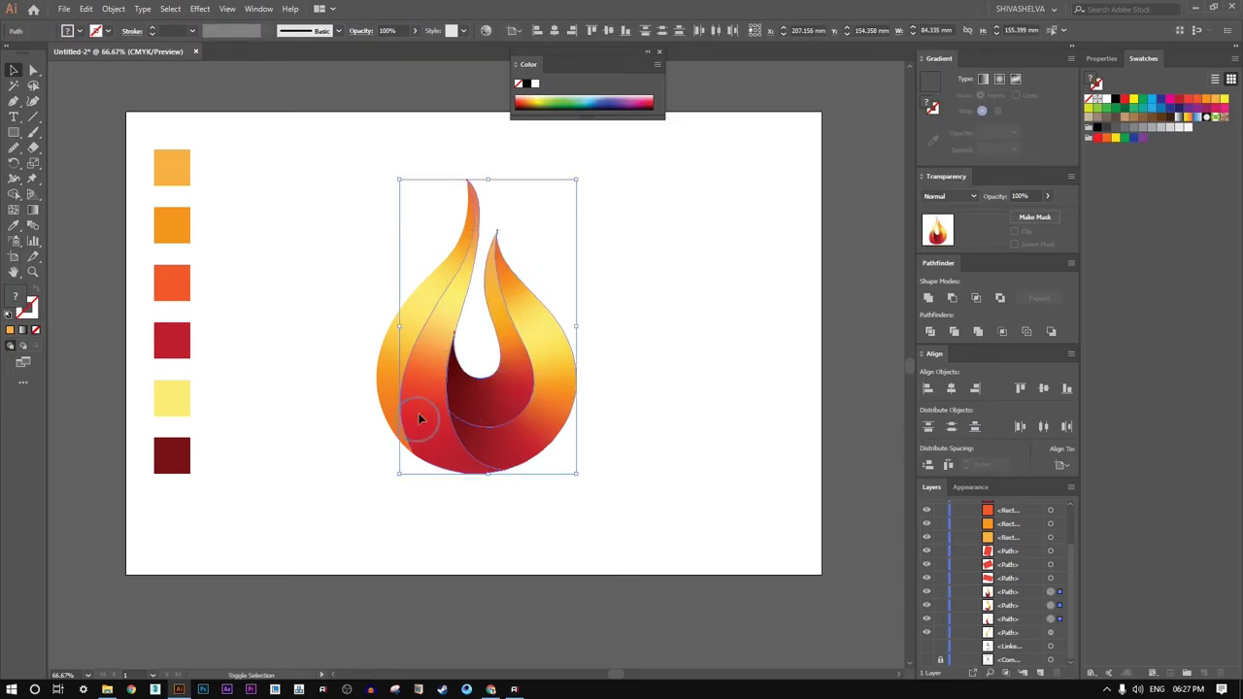
left_click(383, 355, "shift")
left_click(114, 8)
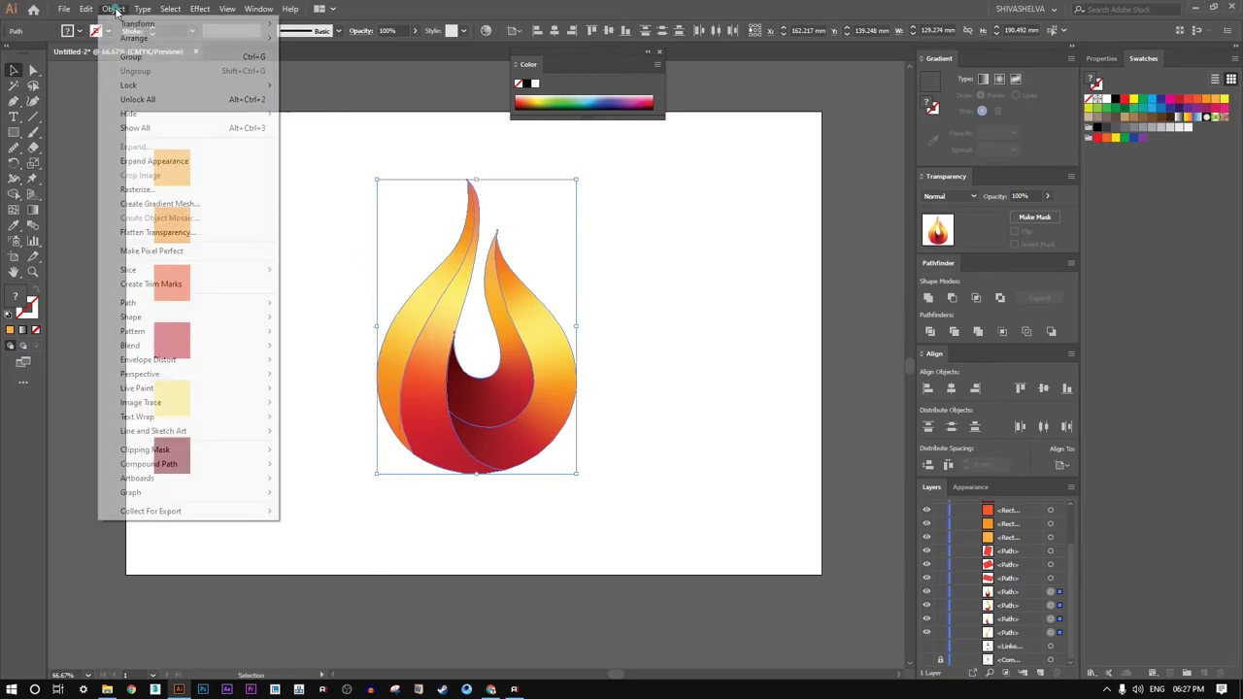
mouse_move(130, 86)
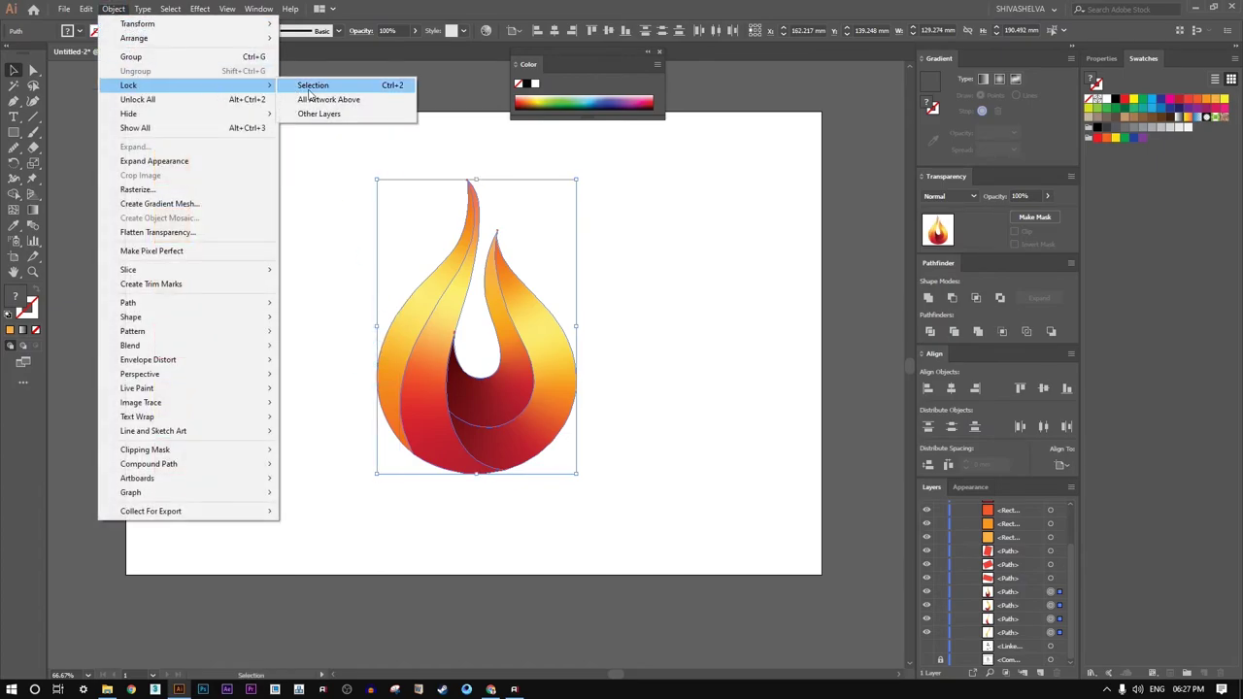
left_click(314, 88)
- Marquee over the flame to confirm the lock, then select the leftmost yellow flame piece
left_click_drag(554, 161, 347, 359)
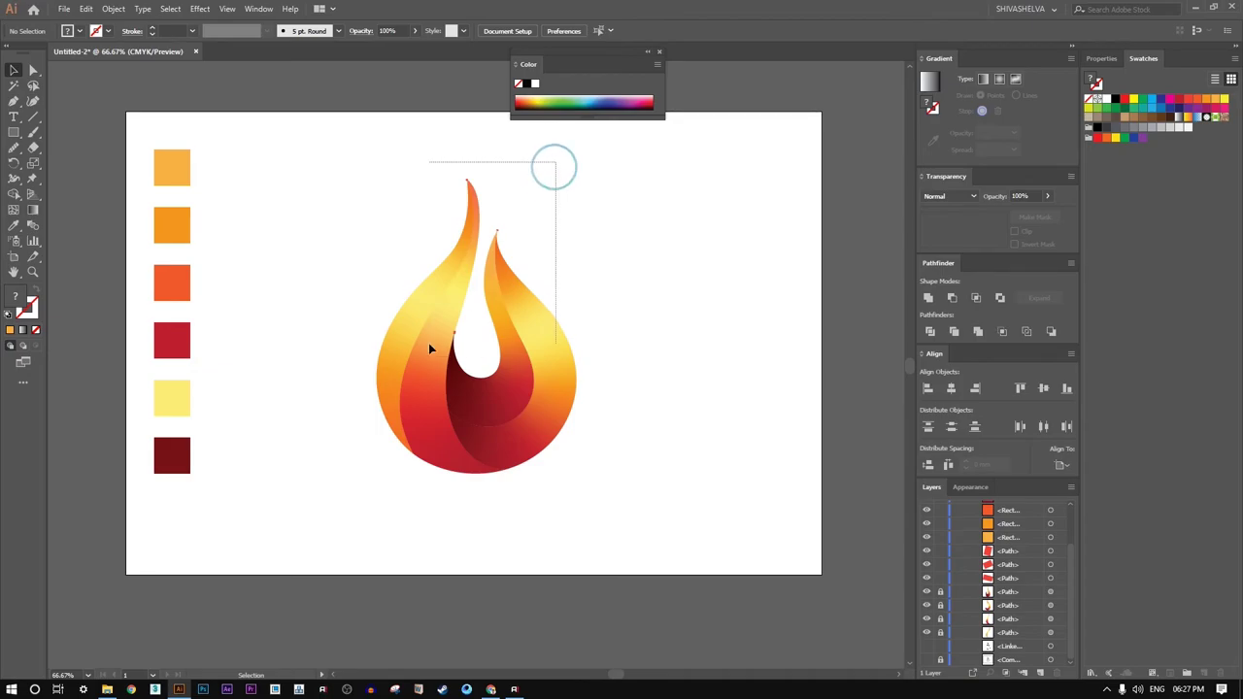
left_click(356, 358)
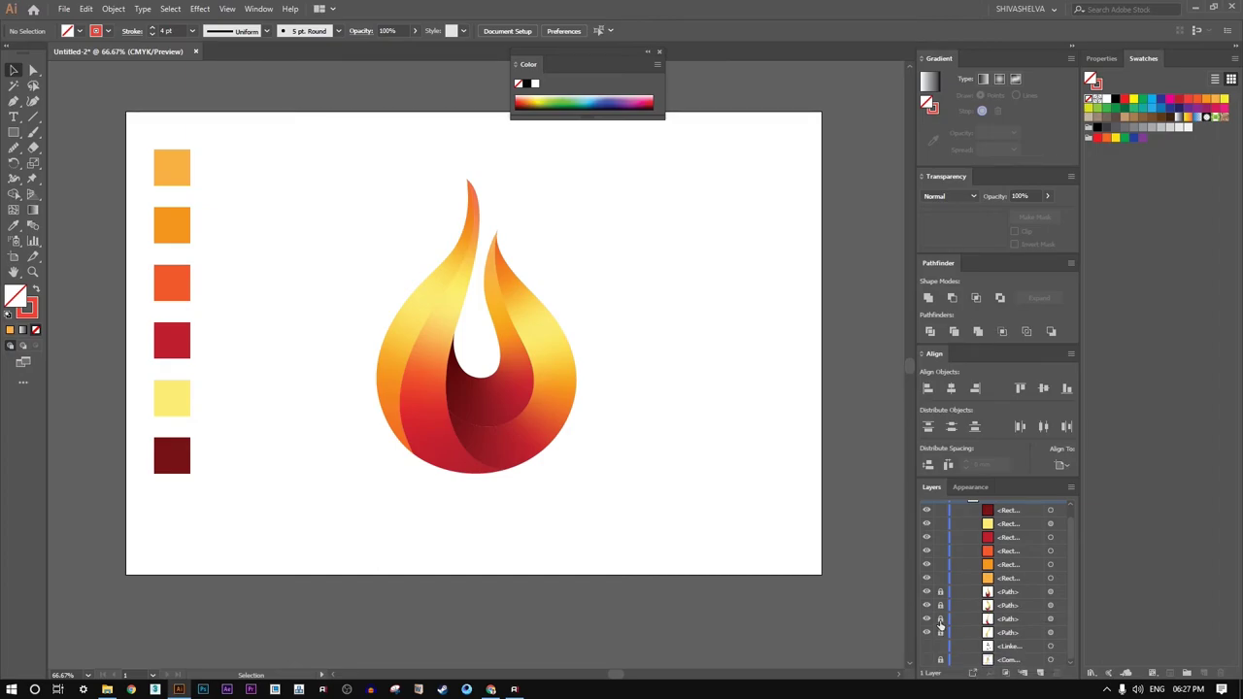
left_click(390, 359)
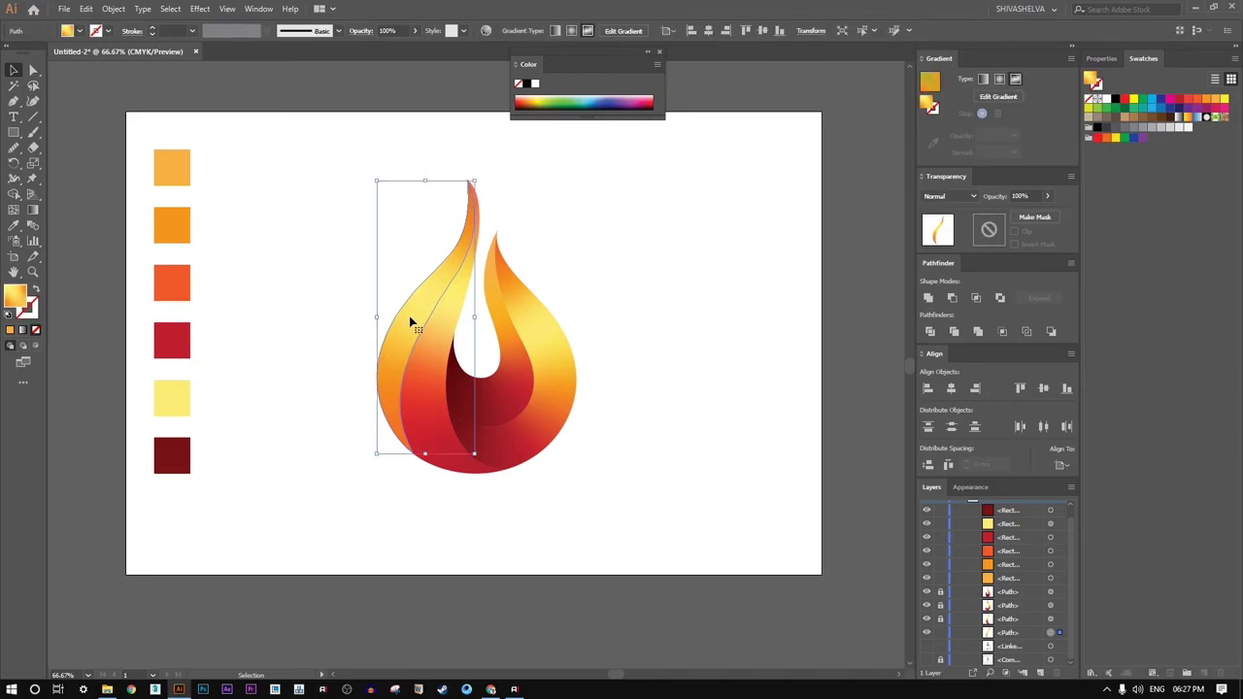
- Move the yellow piece left of the flame, make it outline-only, and reshape its lower end
left_click_drag(410, 320, 312, 321)
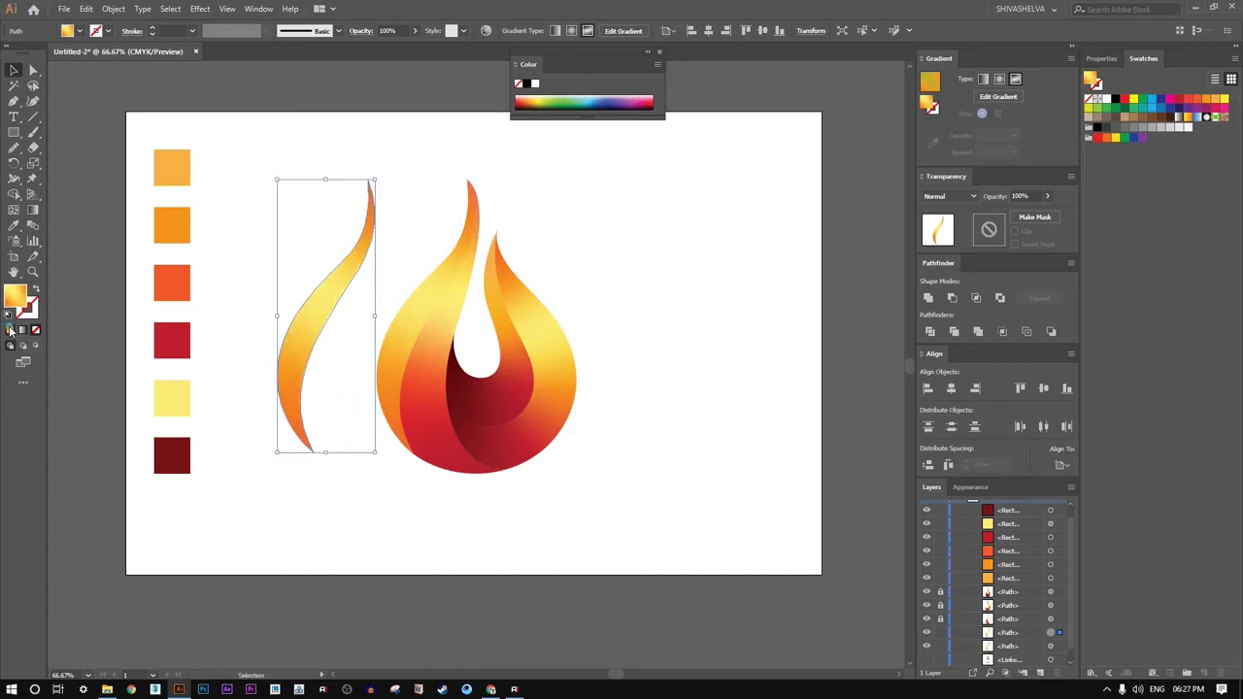
left_click(35, 290)
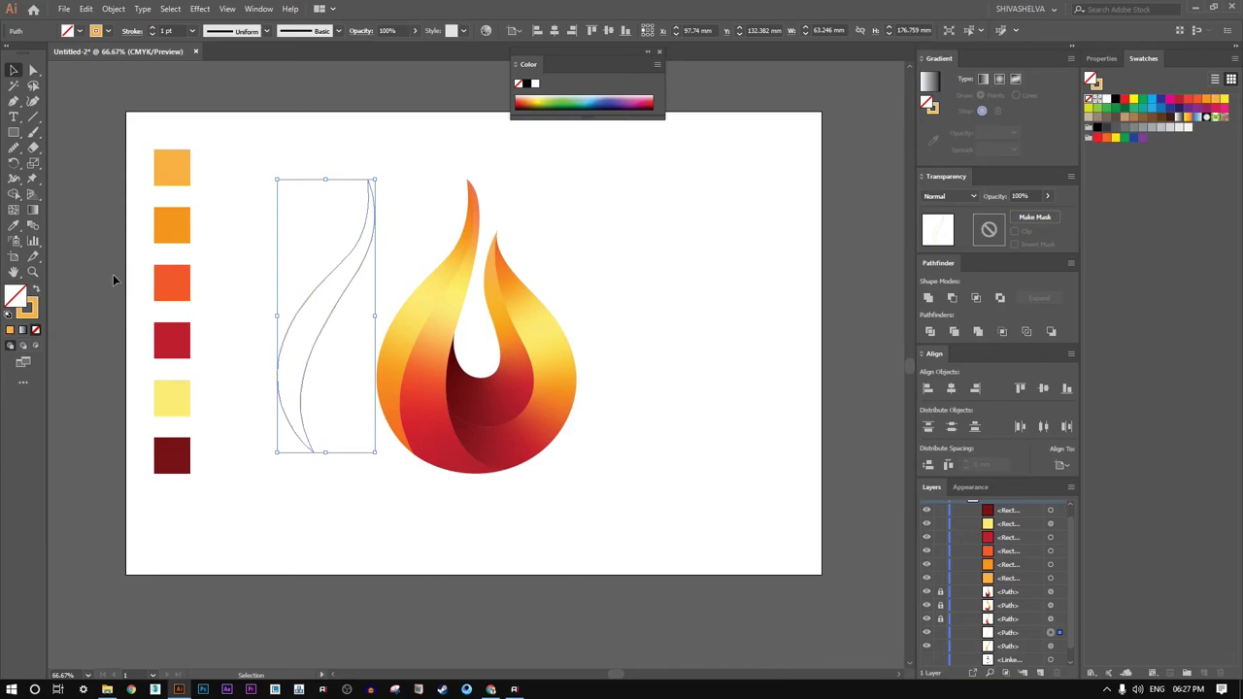
left_click(33, 70)
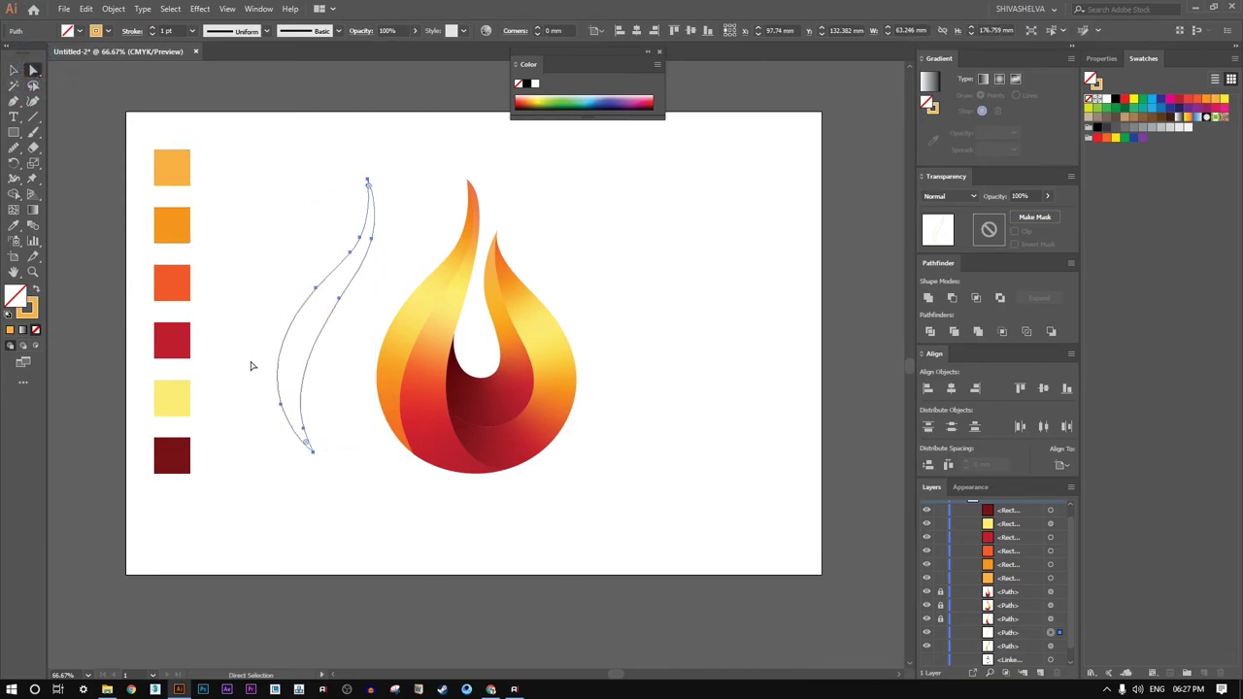
left_click_drag(284, 413, 285, 405)
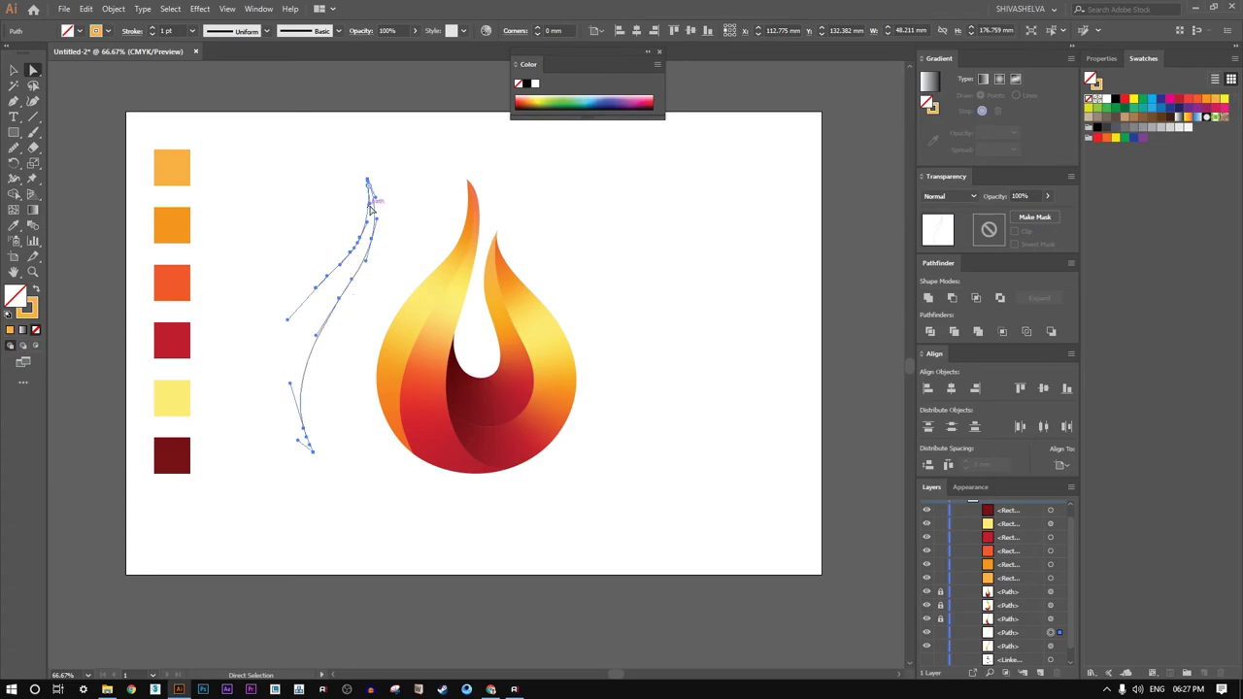
left_click(411, 196)
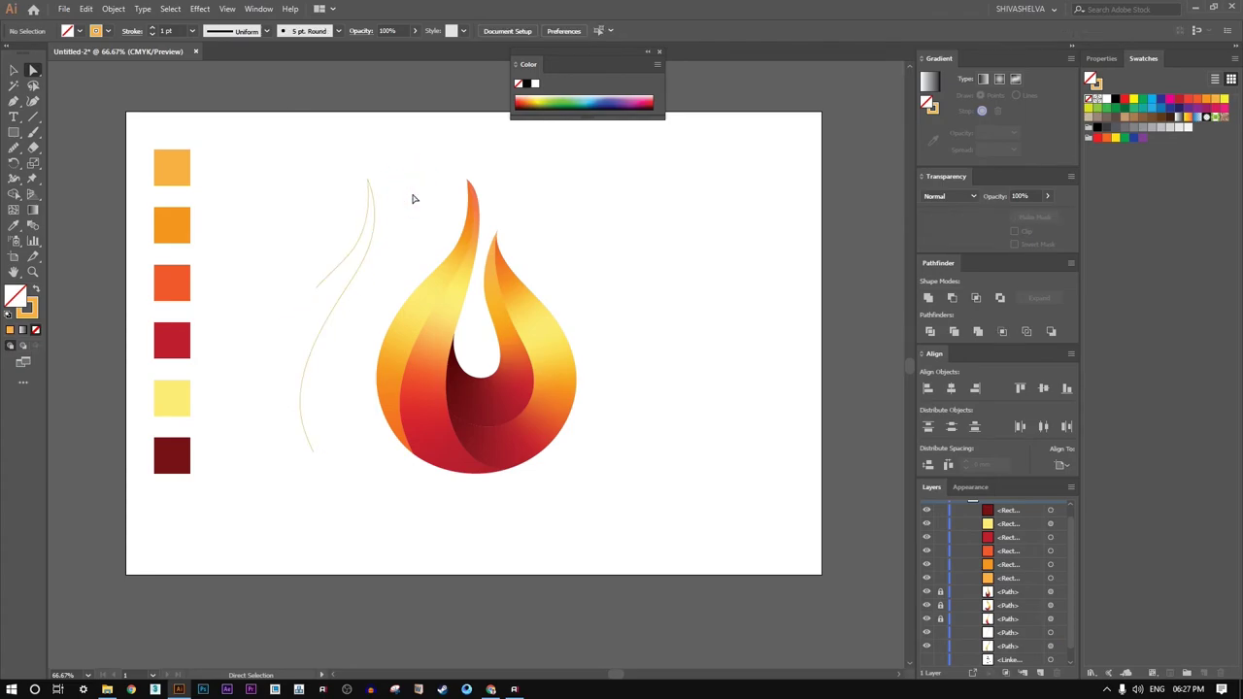
- Drag the thin curve's upper points to reshape its top, removing the stray branch
left_click(357, 251)
left_click(333, 273, "shift")
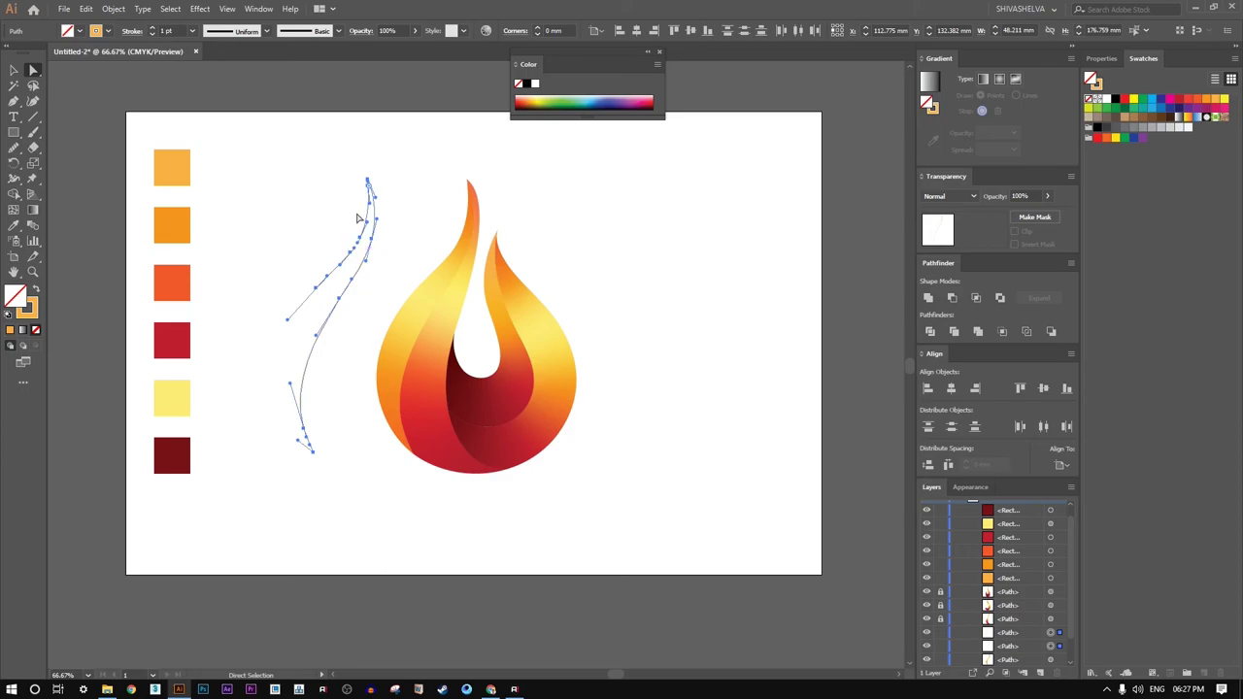
left_click(272, 199)
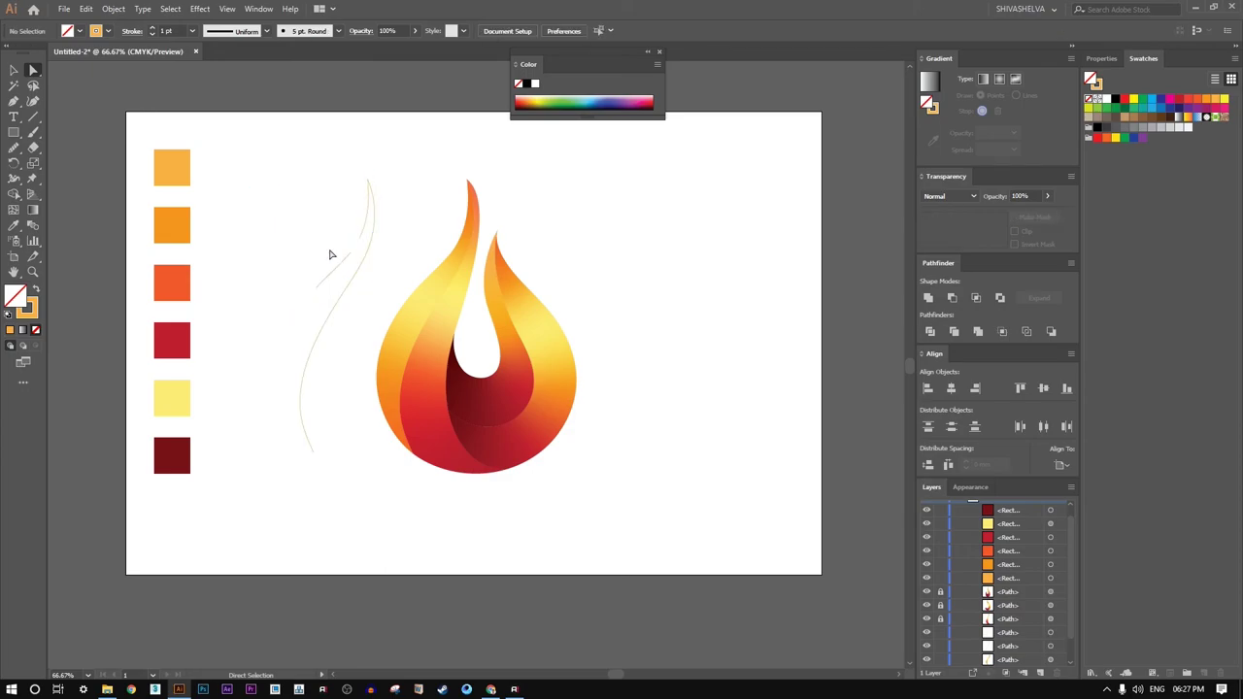
left_click_drag(338, 271, 364, 235)
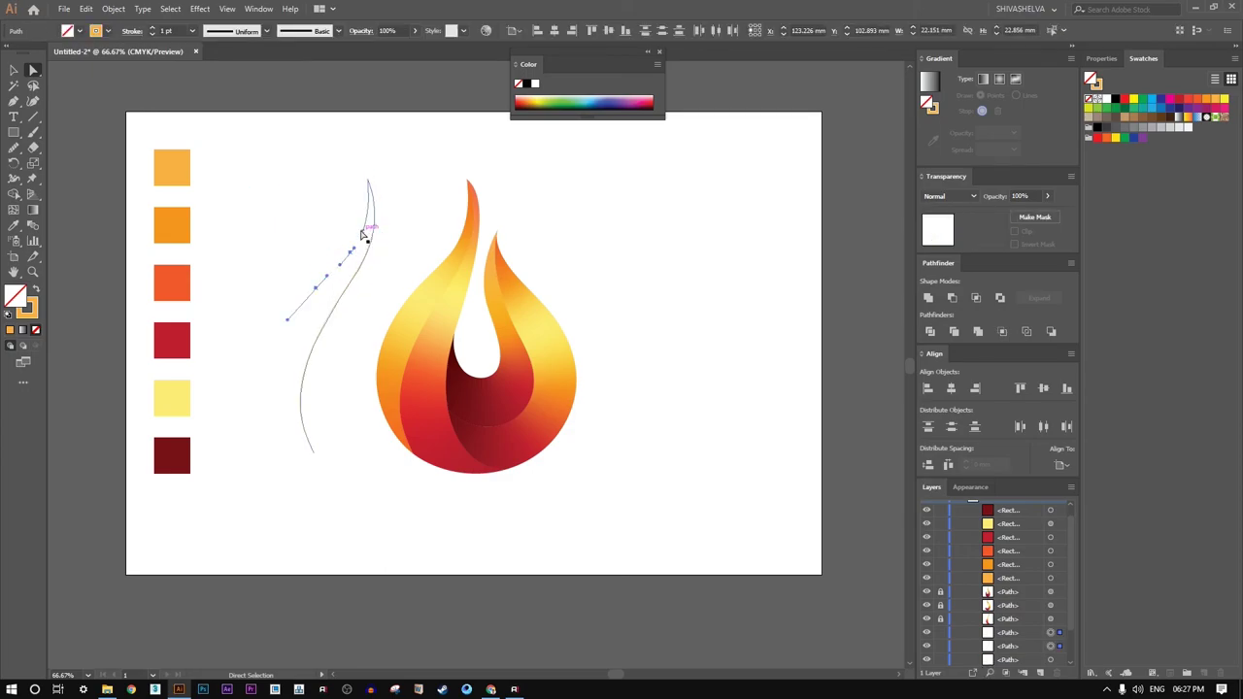
left_click(404, 195)
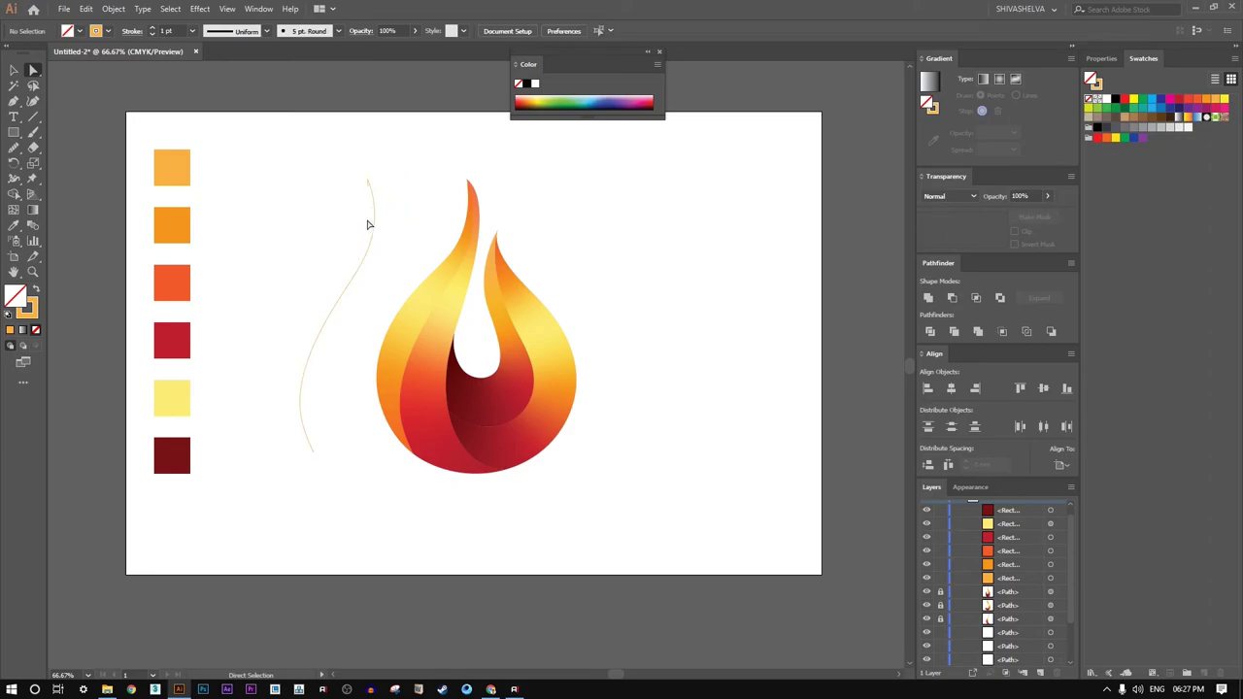
left_click(369, 189)
left_click(405, 194)
- Give the thin curve a black 14 pt stroke and move it onto the flame's left edge
key("v")
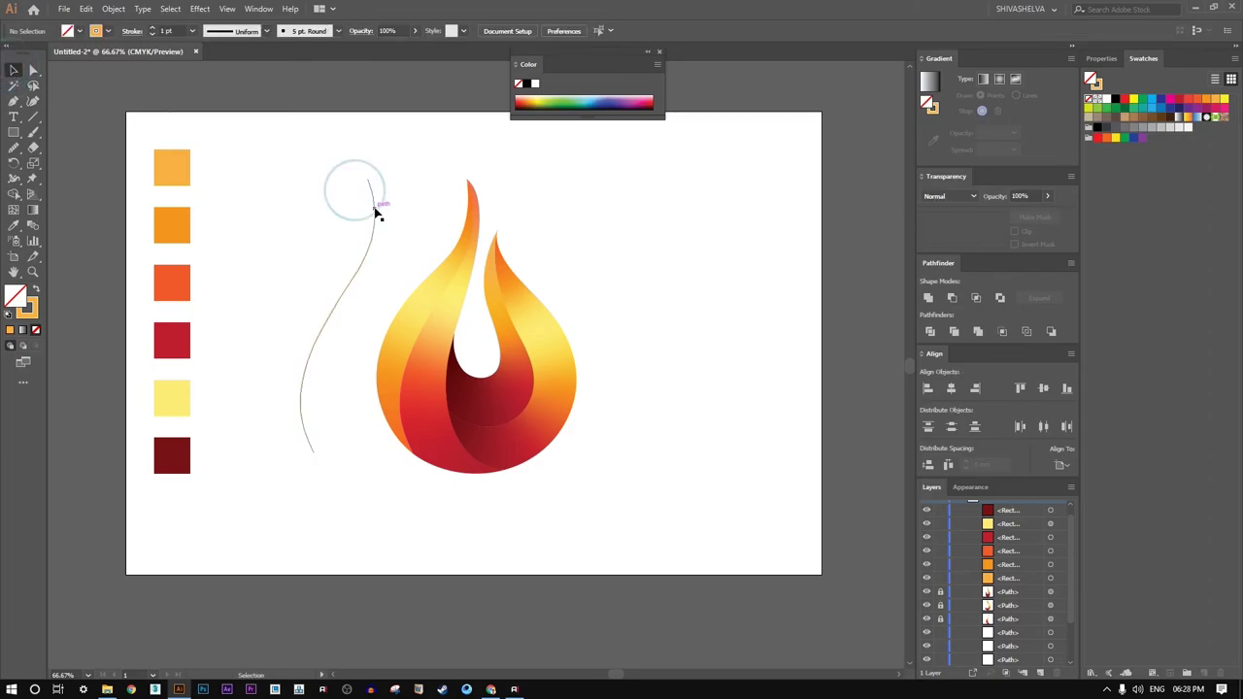
left_click(376, 213)
left_click(109, 32)
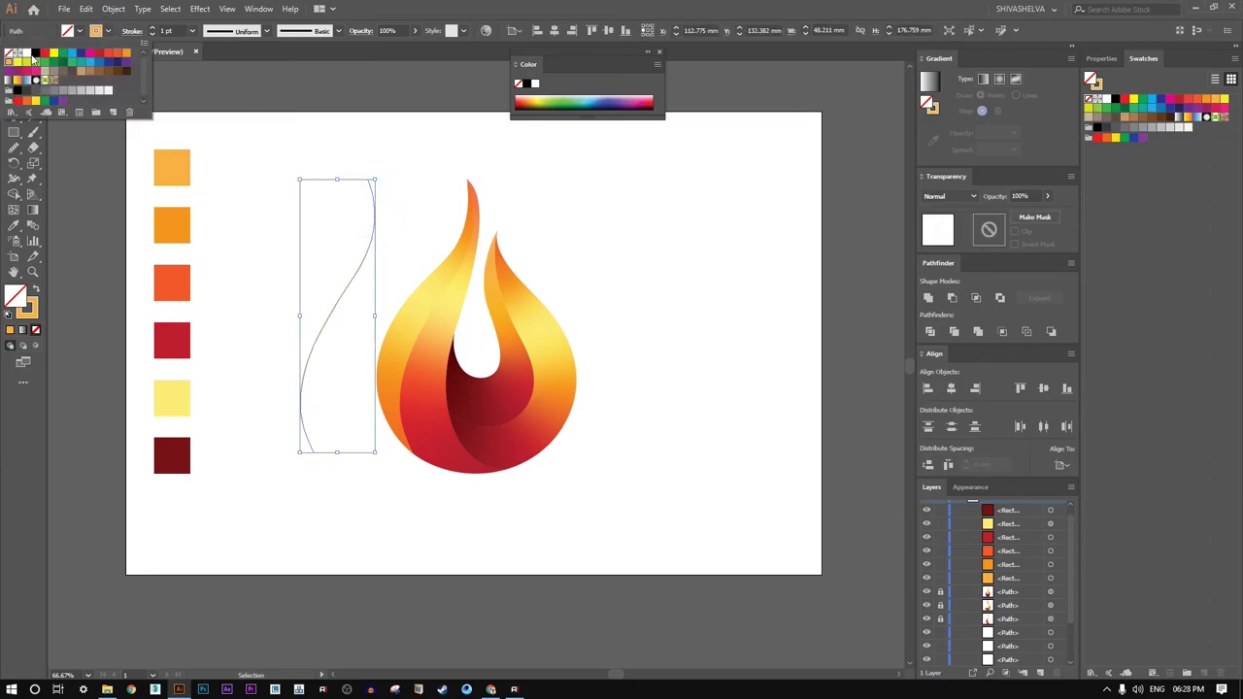
left_click(34, 54)
left_click(153, 27)
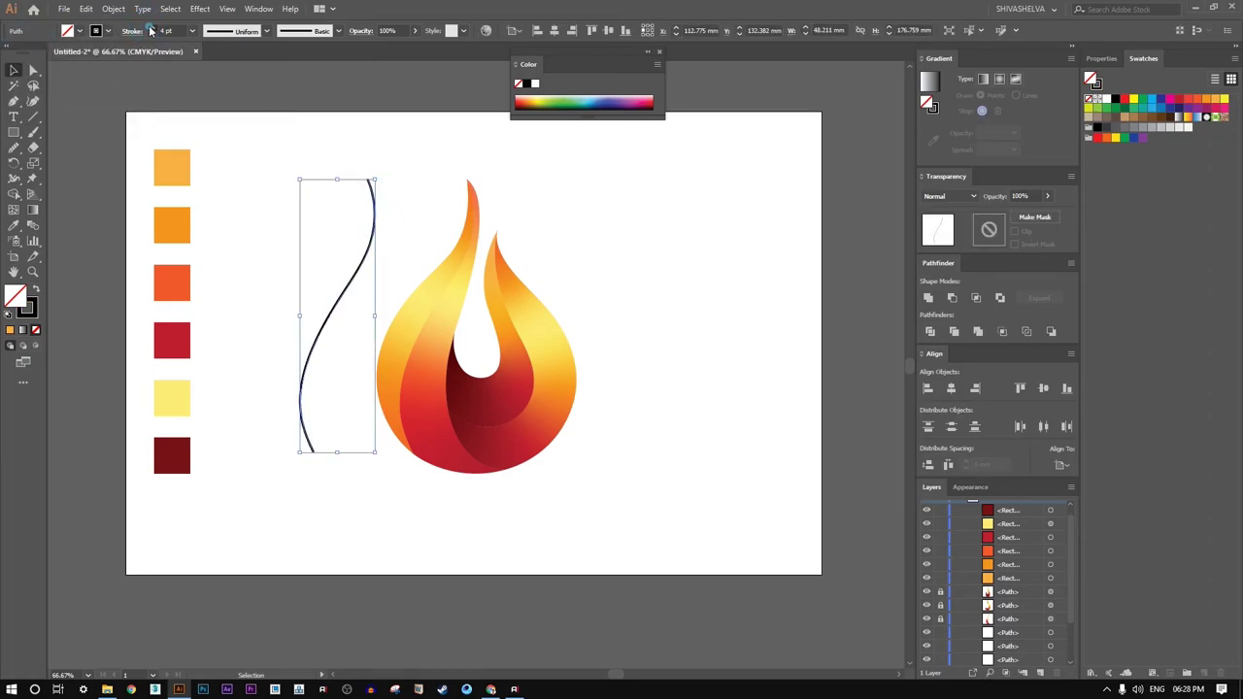
left_click(152, 27)
left_click(153, 27)
left_click(153, 28)
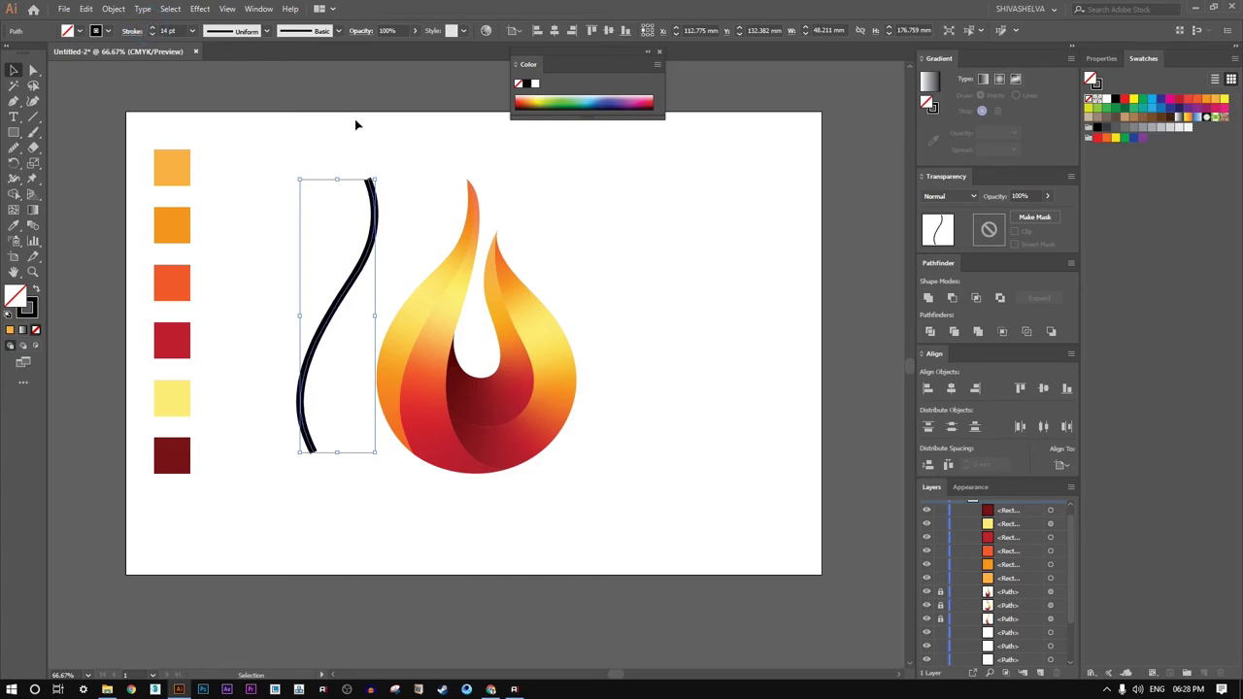
left_click(384, 136)
left_click_drag(351, 269, 457, 277)
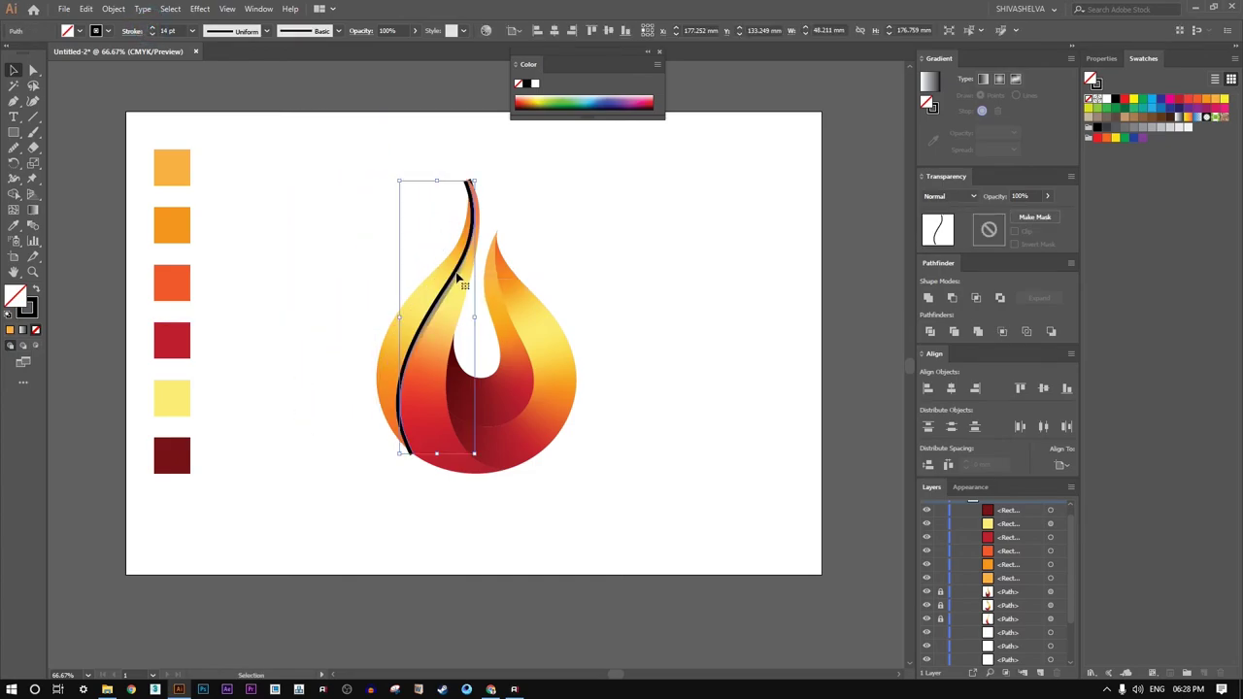
- Apply Width Profile 1 to taper the curve's stroke
left_click(243, 35)
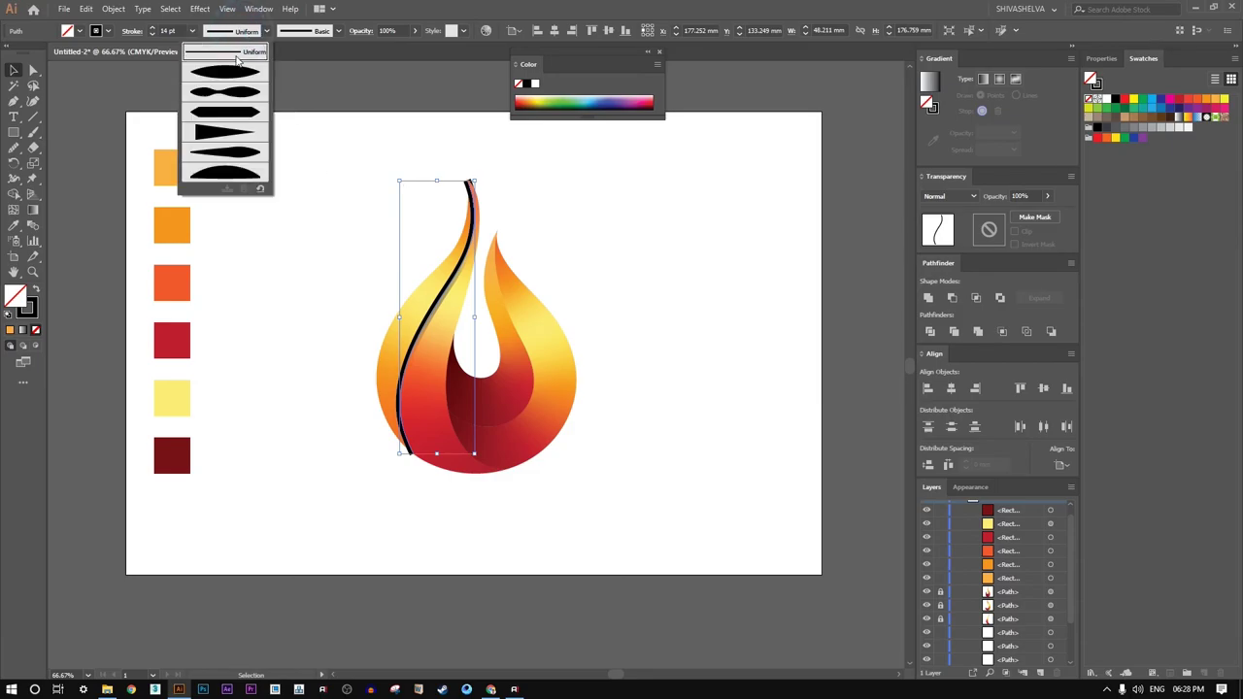
left_click(233, 75)
left_click(611, 236)
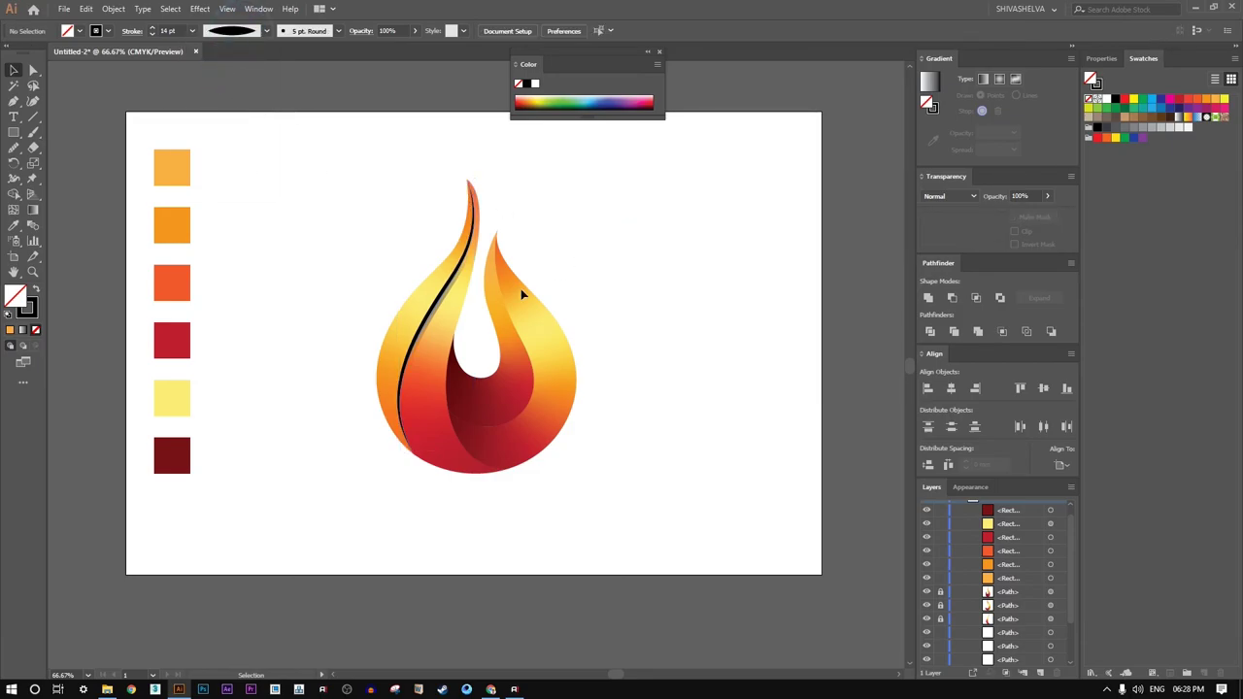
left_click(452, 281)
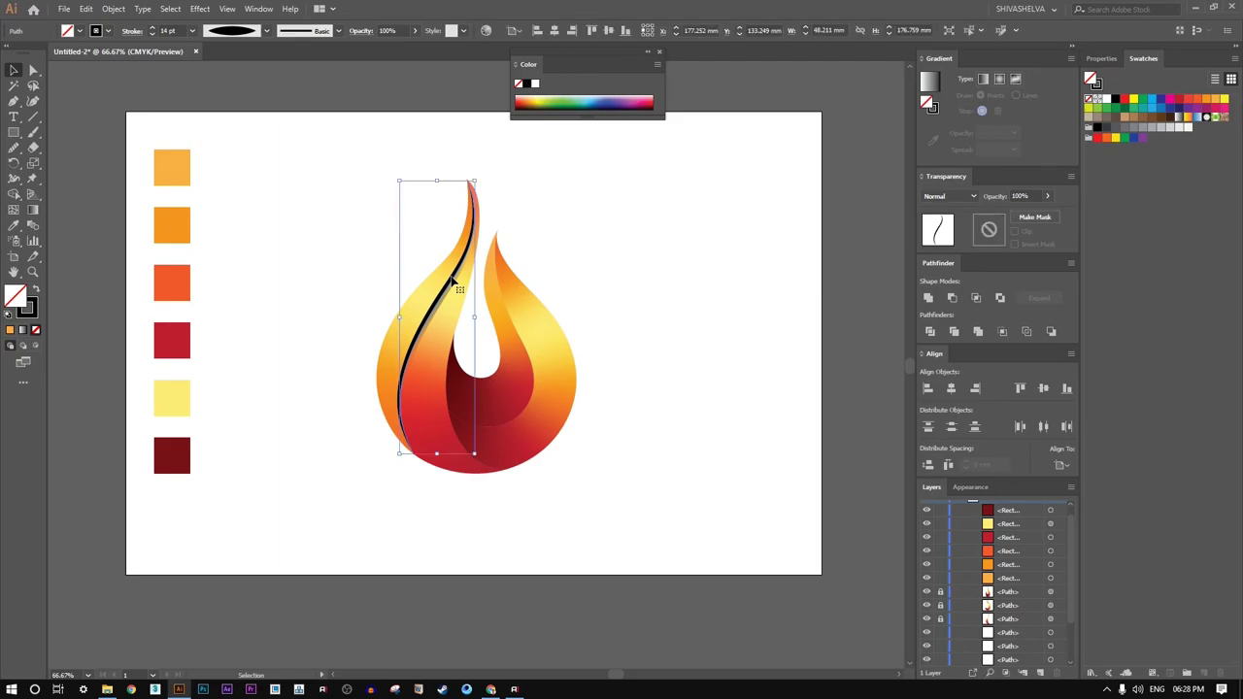
- Make the tapered stroke white and set its blend mode to Overlay
left_click(109, 32)
left_click(27, 54)
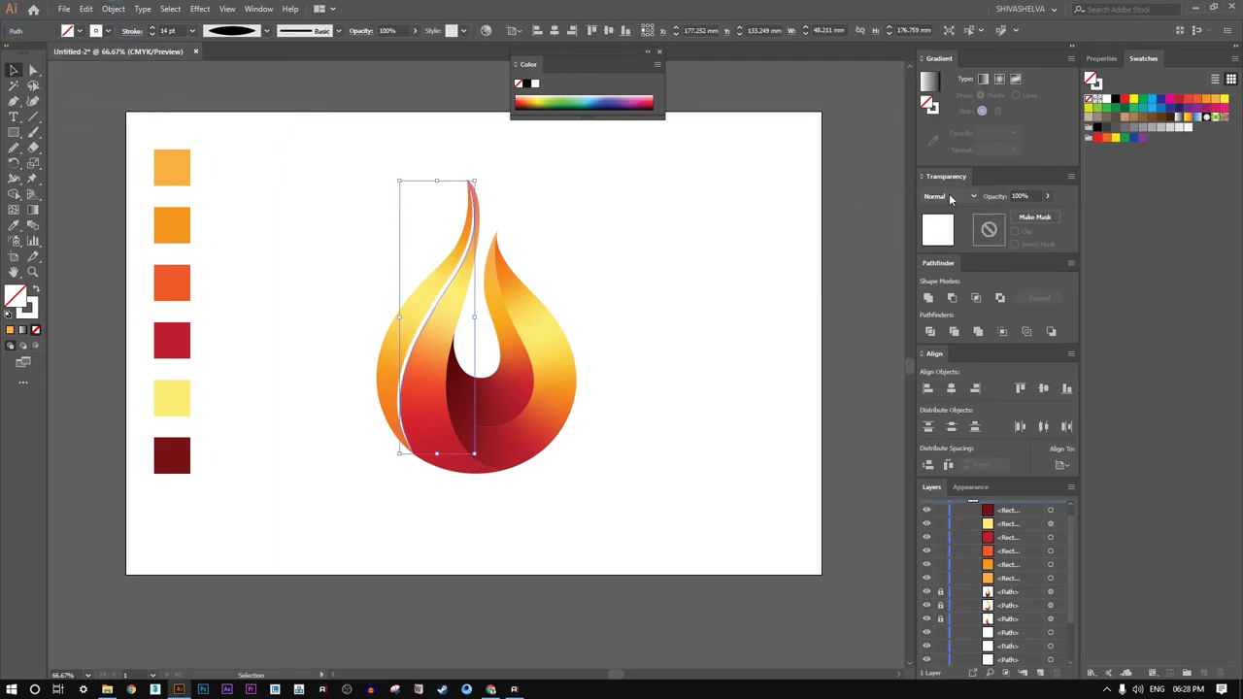
left_click(950, 196)
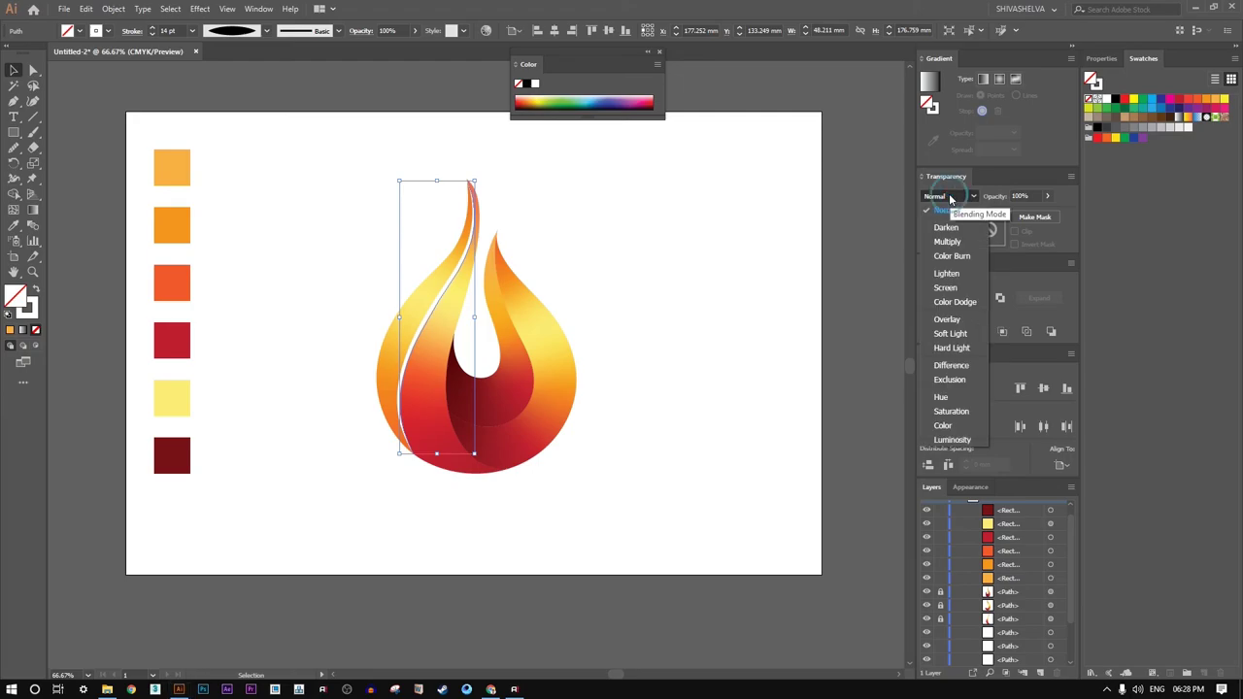
left_click(947, 320)
left_click(623, 242)
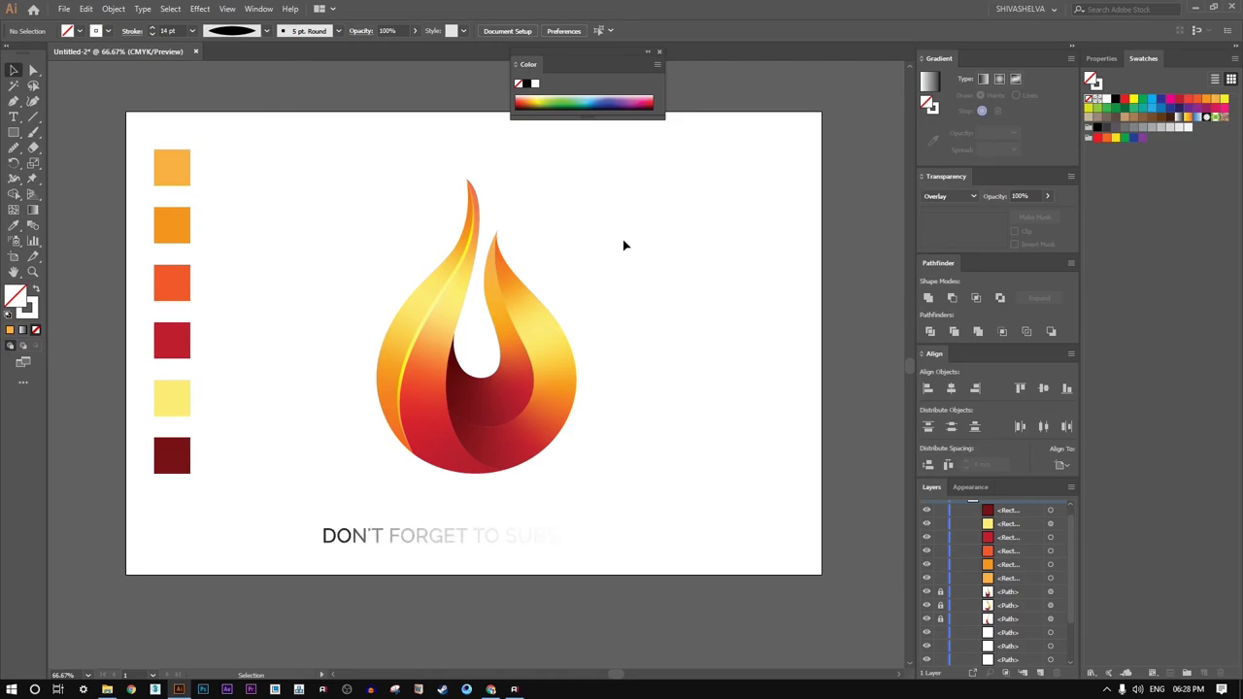
- Draw a flat ellipse beneath the flame and fill it with a reversed radial gradient
left_click(13, 132)
left_click(72, 163)
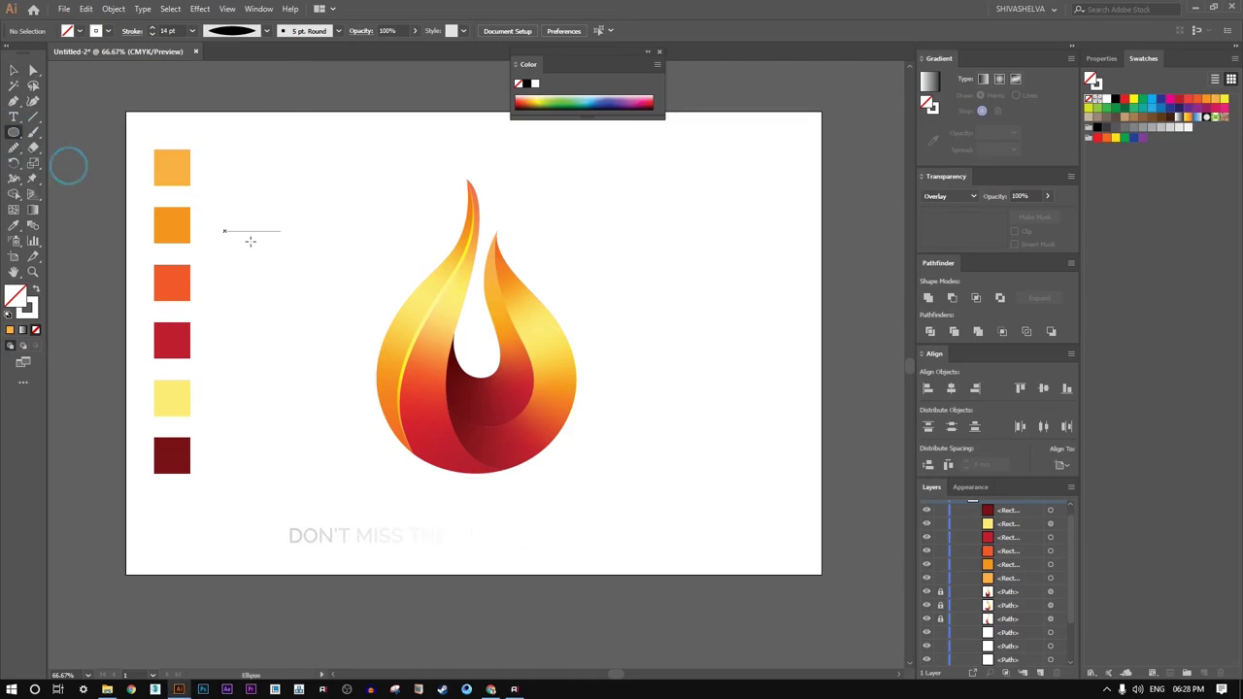
left_click_drag(468, 469, 570, 491)
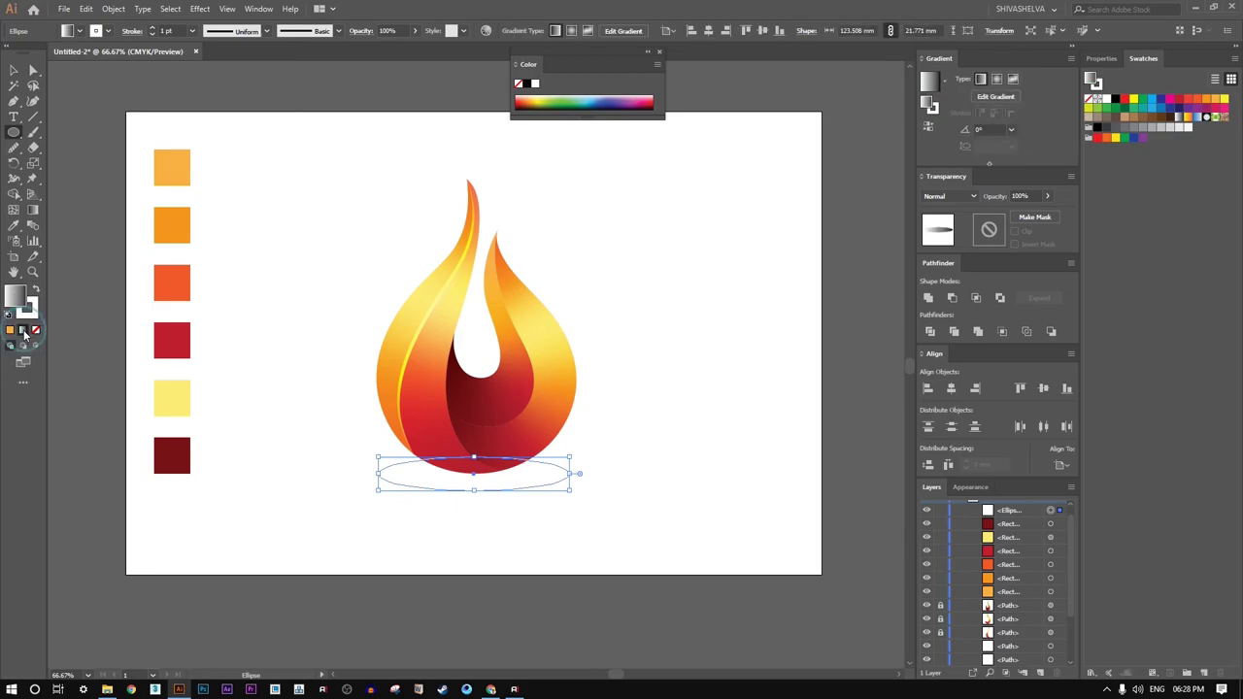
left_click(24, 330)
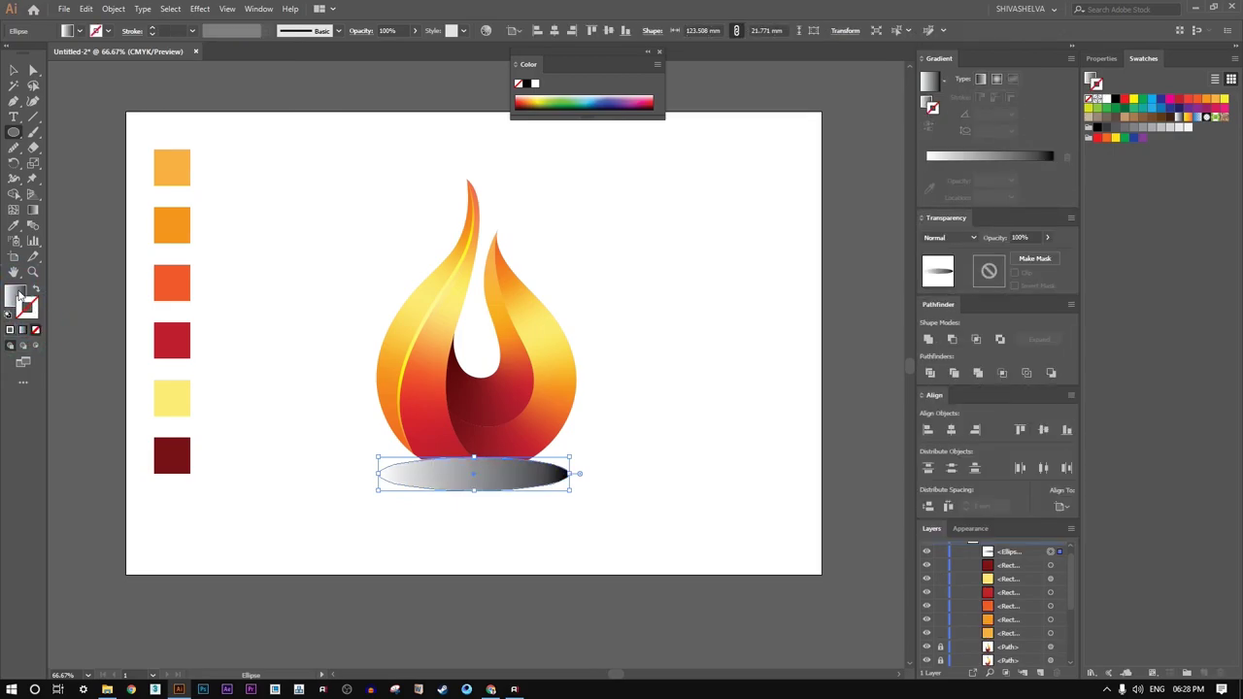
left_click(999, 79)
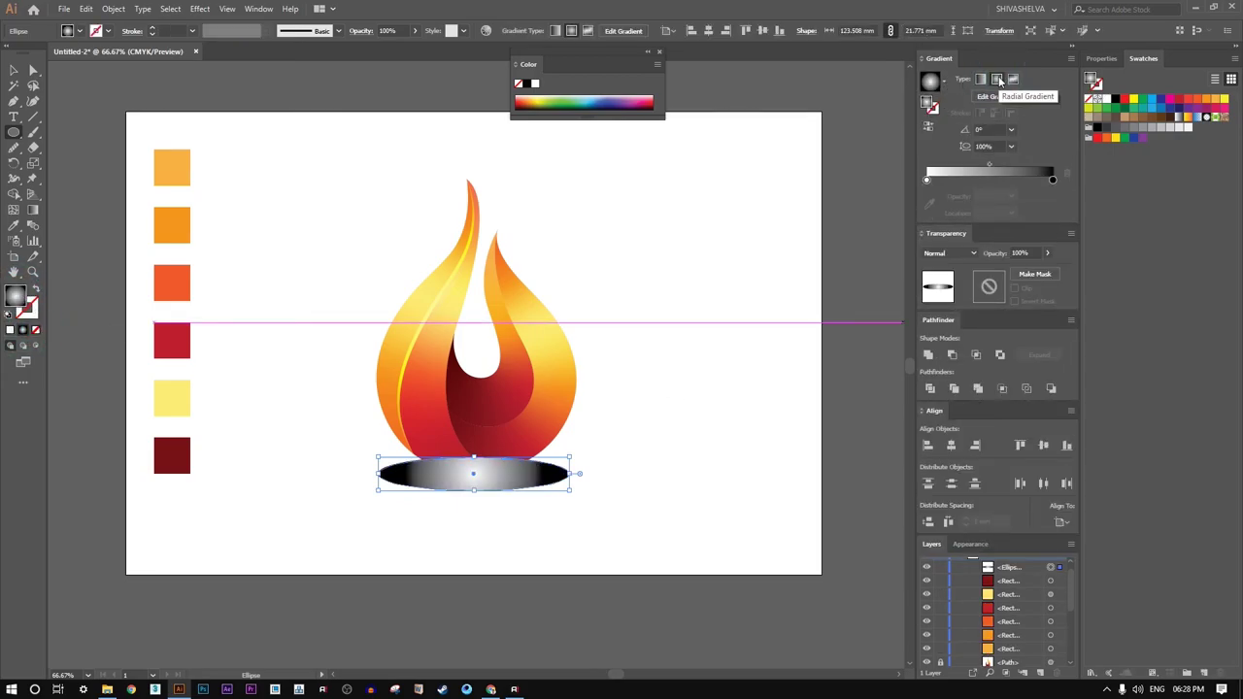
left_click(931, 124)
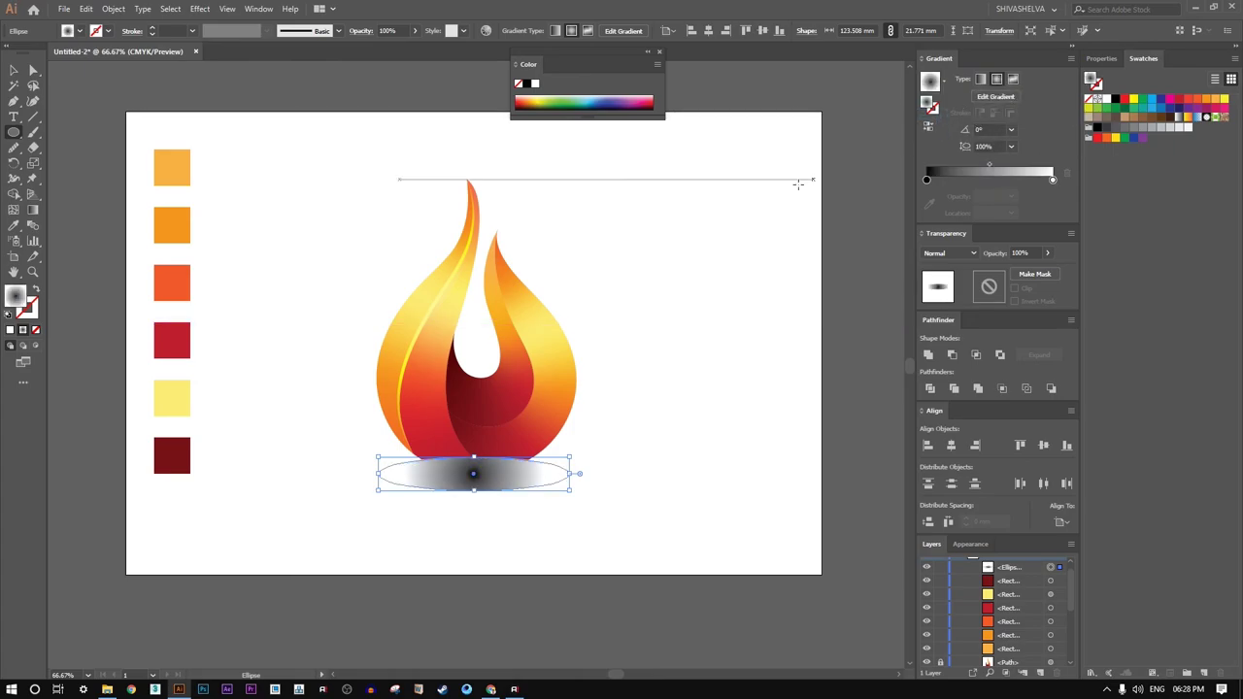
- With the Gradient tool, flatten and widen the radial gradient and spread its dark centre
left_click(33, 210)
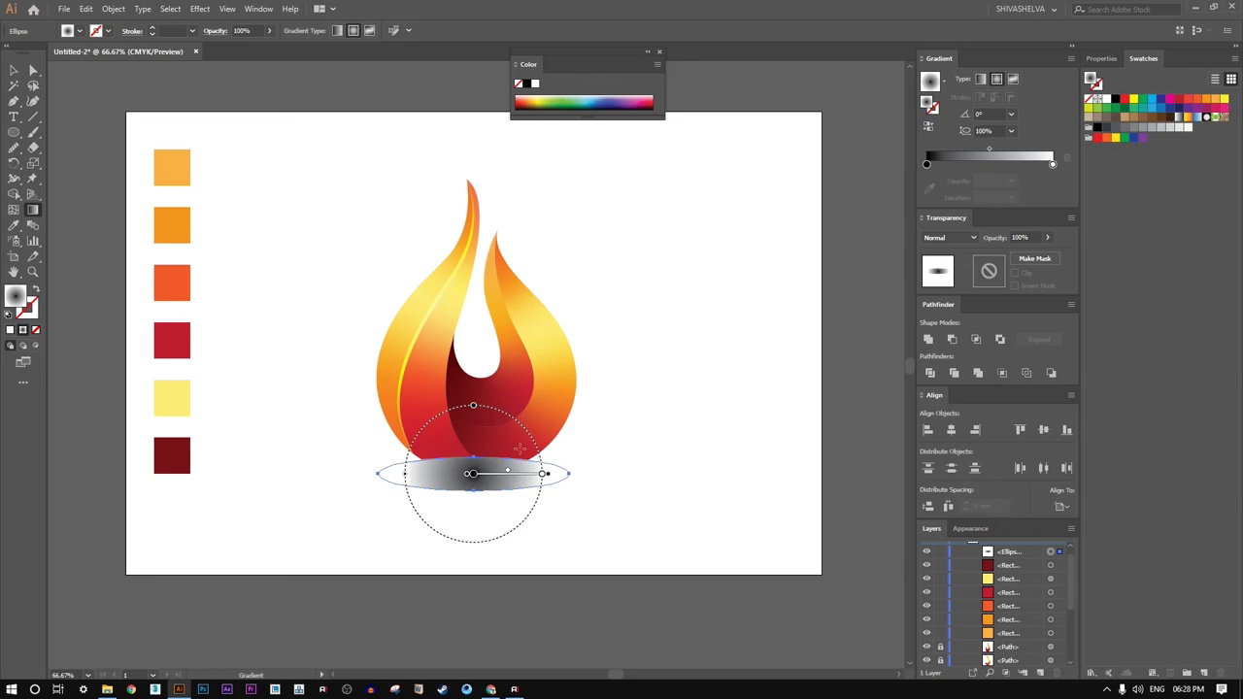
left_click_drag(473, 408, 482, 474)
left_click(472, 474)
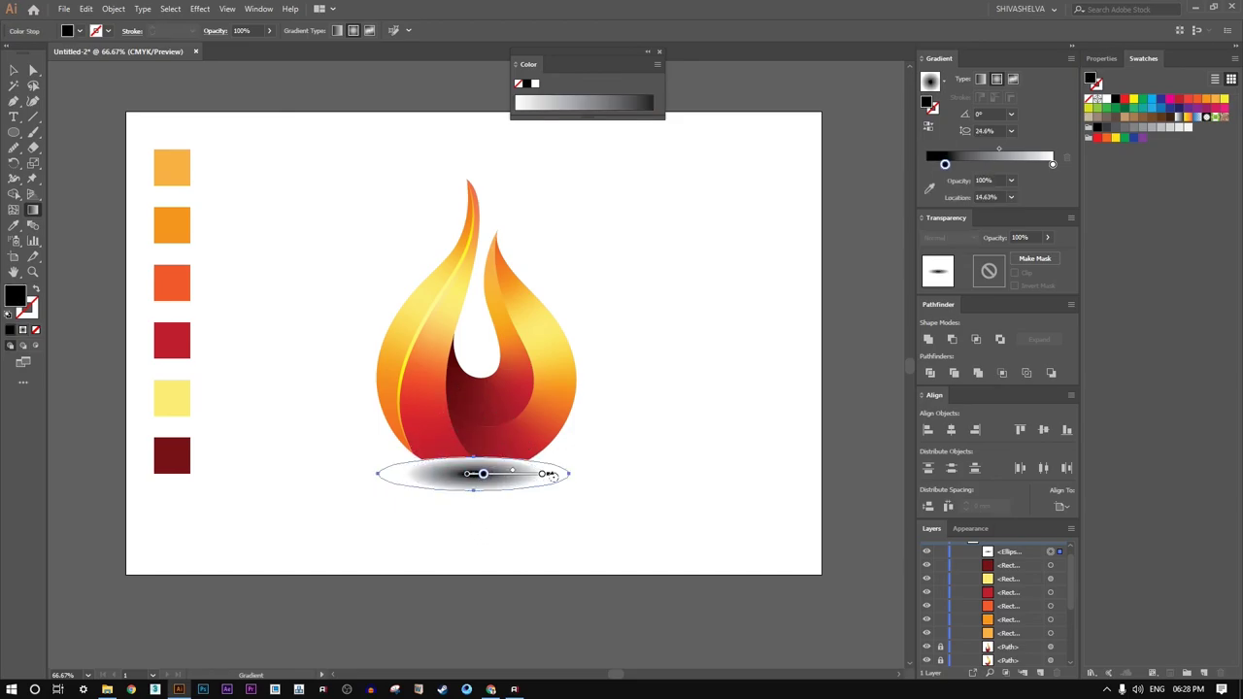
left_click(542, 474)
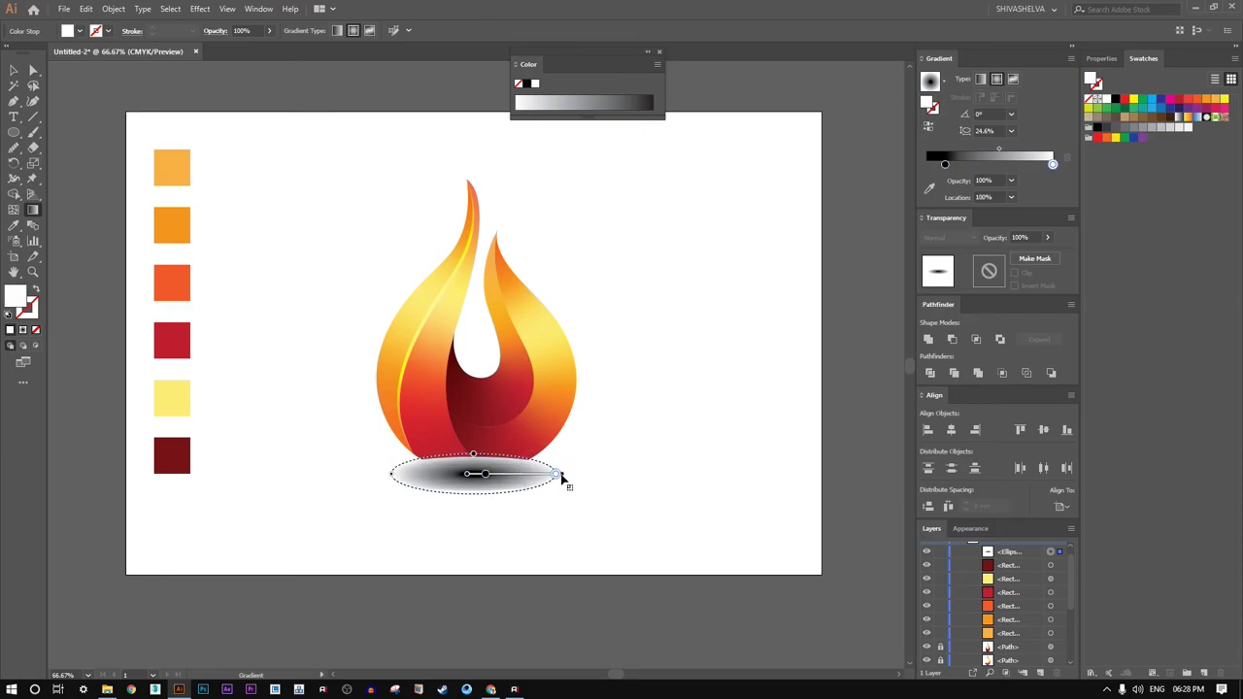
left_click_drag(569, 475, 580, 475)
left_click(499, 475)
left_click_drag(499, 475, 478, 475)
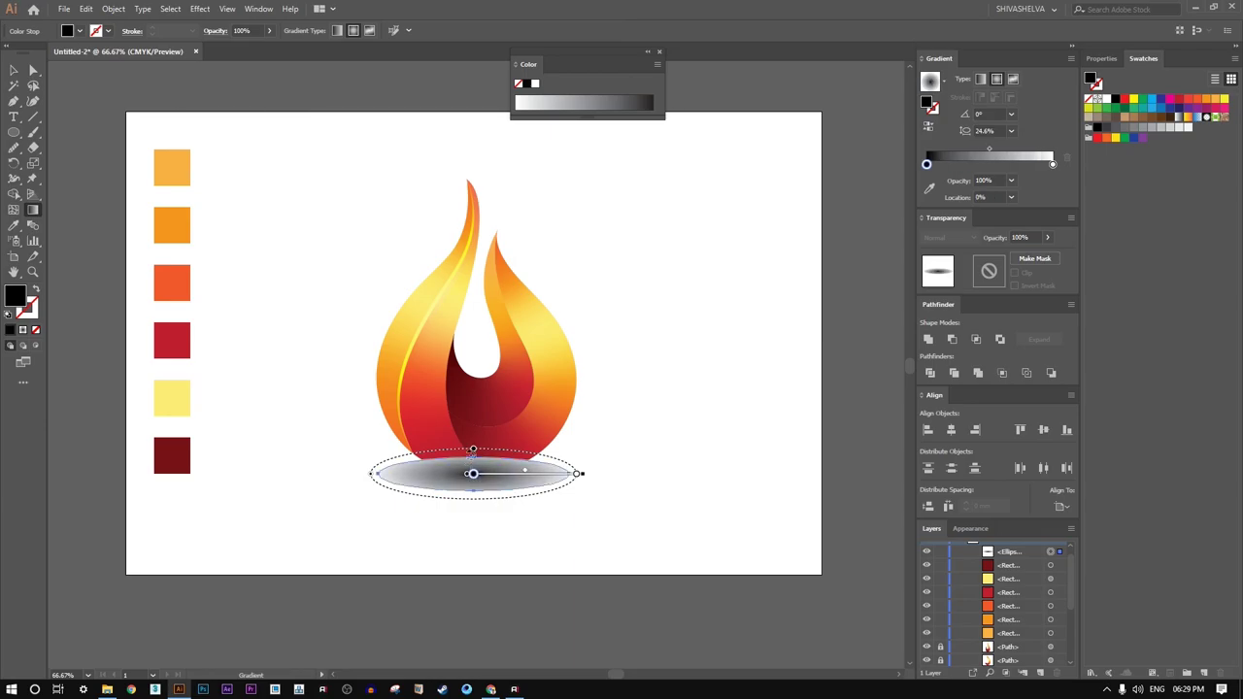
- Send the shadow ellipse behind the flame and set its opacity to 65%
key("v")
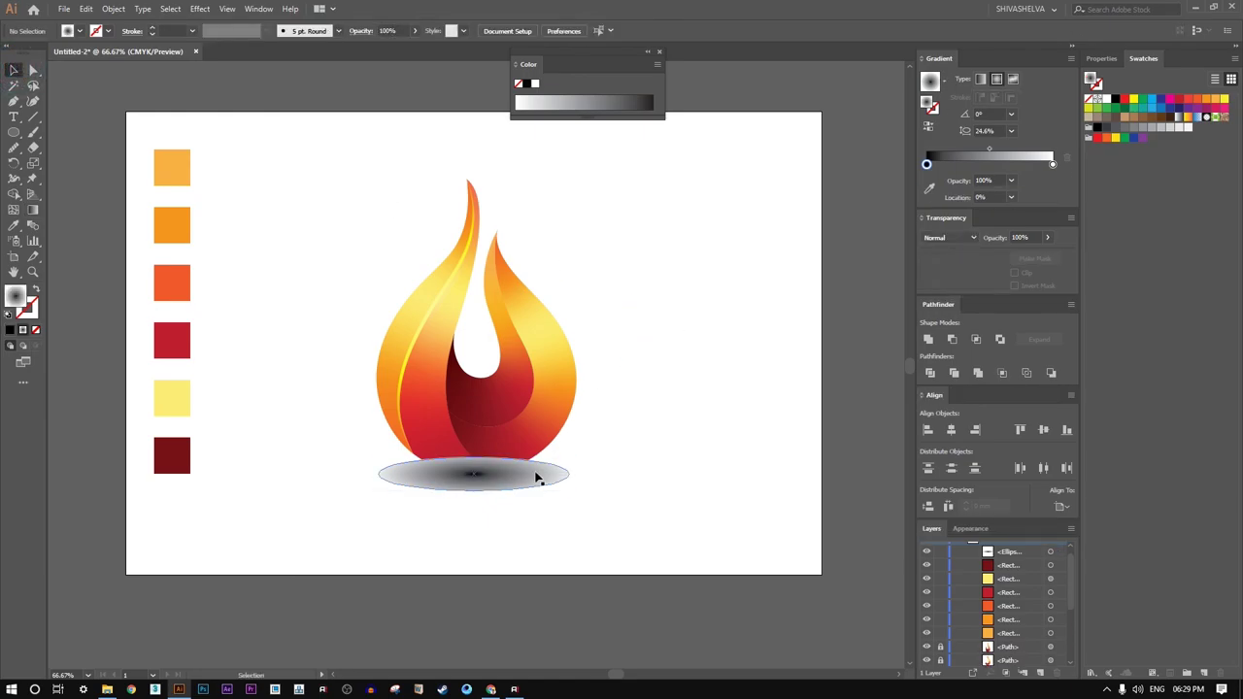
right_click(536, 474)
mouse_move(583, 408)
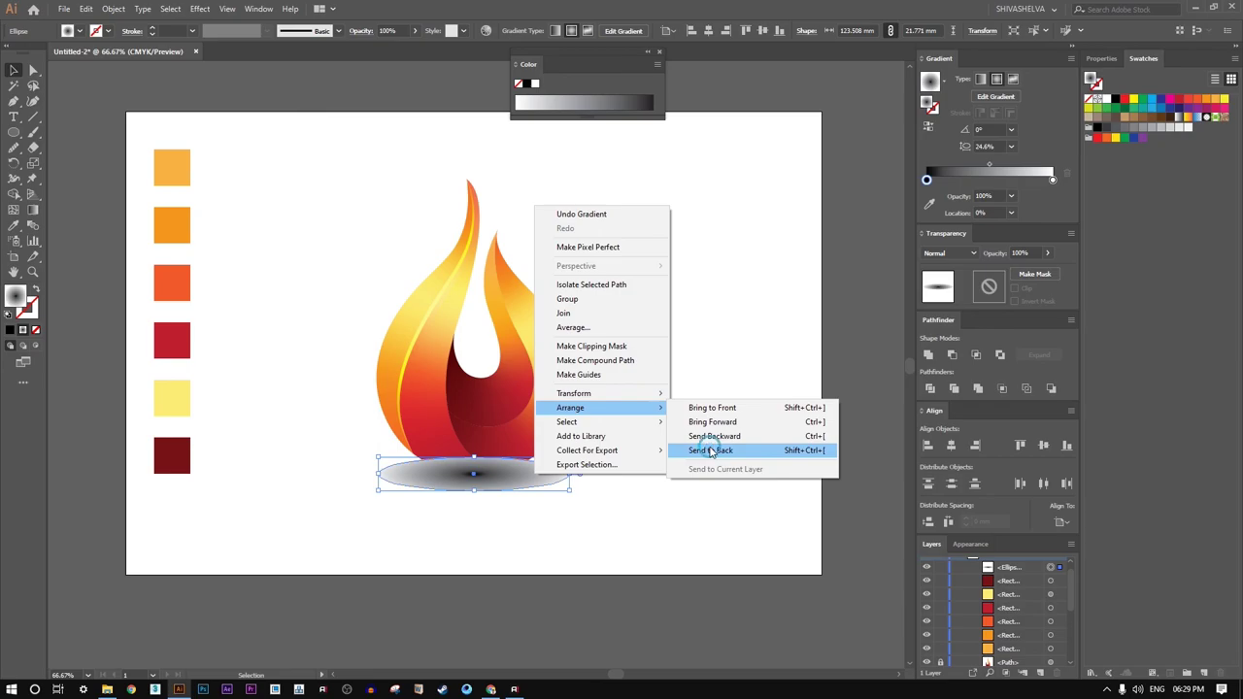
left_click(710, 450)
left_click(577, 477)
left_click(538, 479)
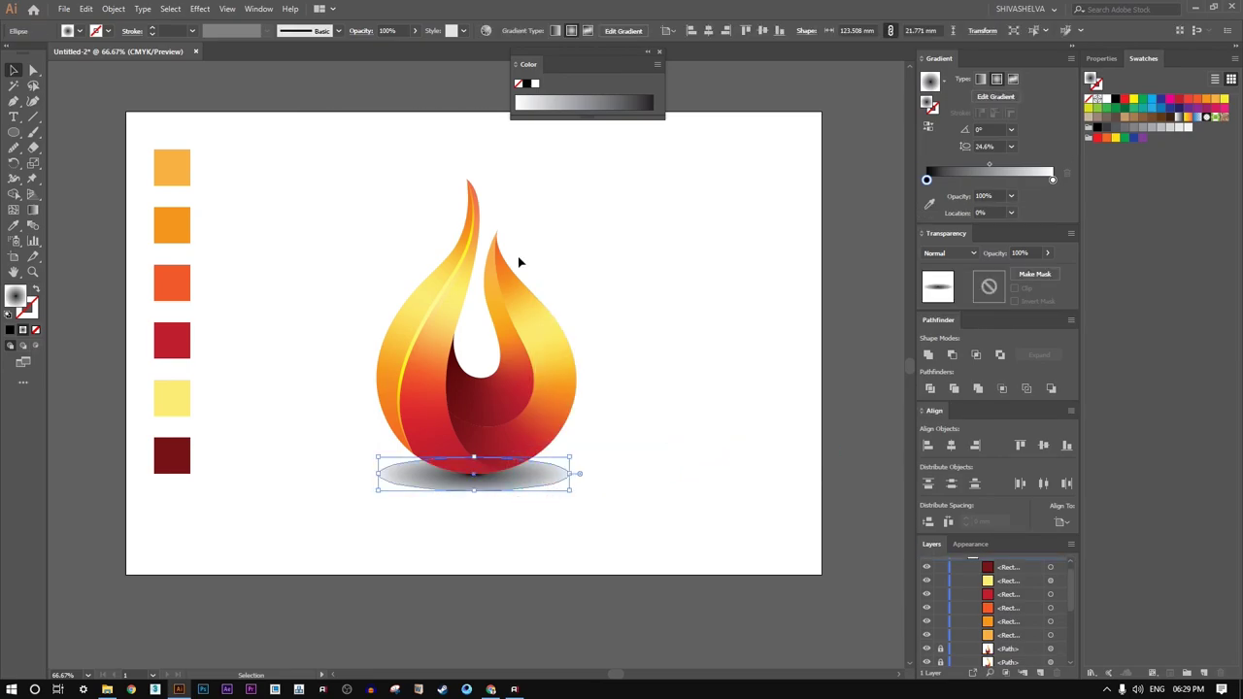
type("5")
key("Return")
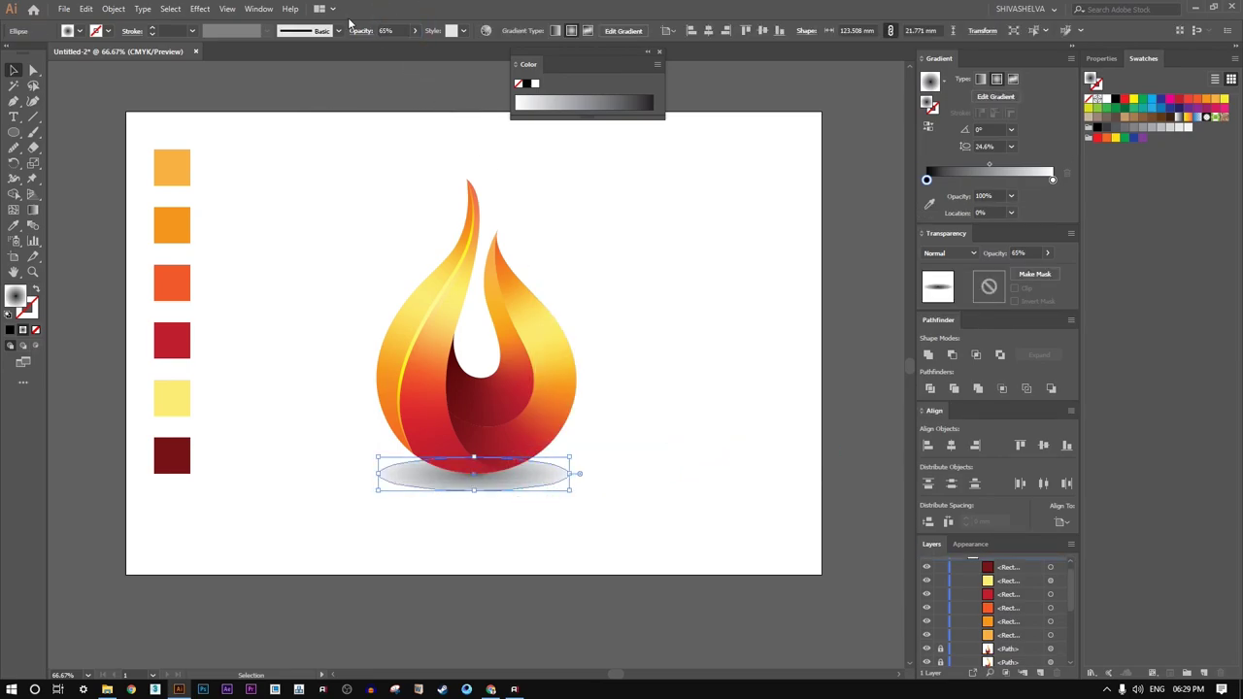
- Apply a 9.2-pixel Gaussian Blur to the shadow ellipse
left_click(199, 10)
mouse_move(213, 225)
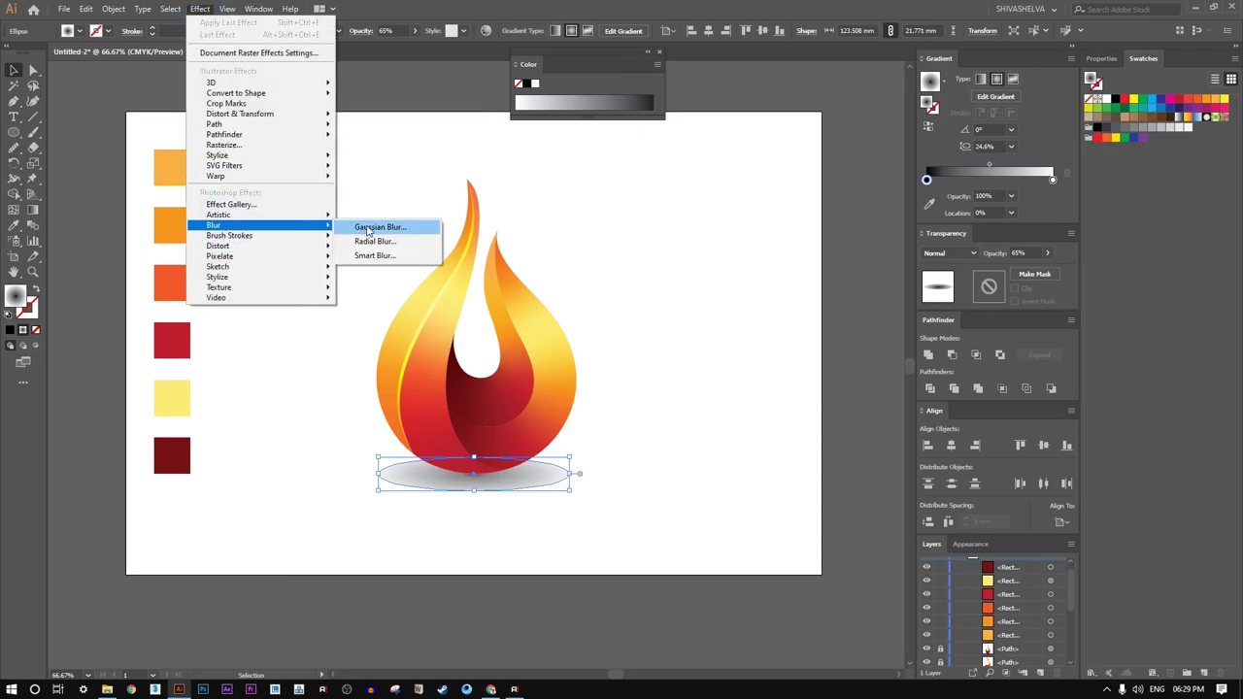
left_click(377, 227)
left_click(832, 372)
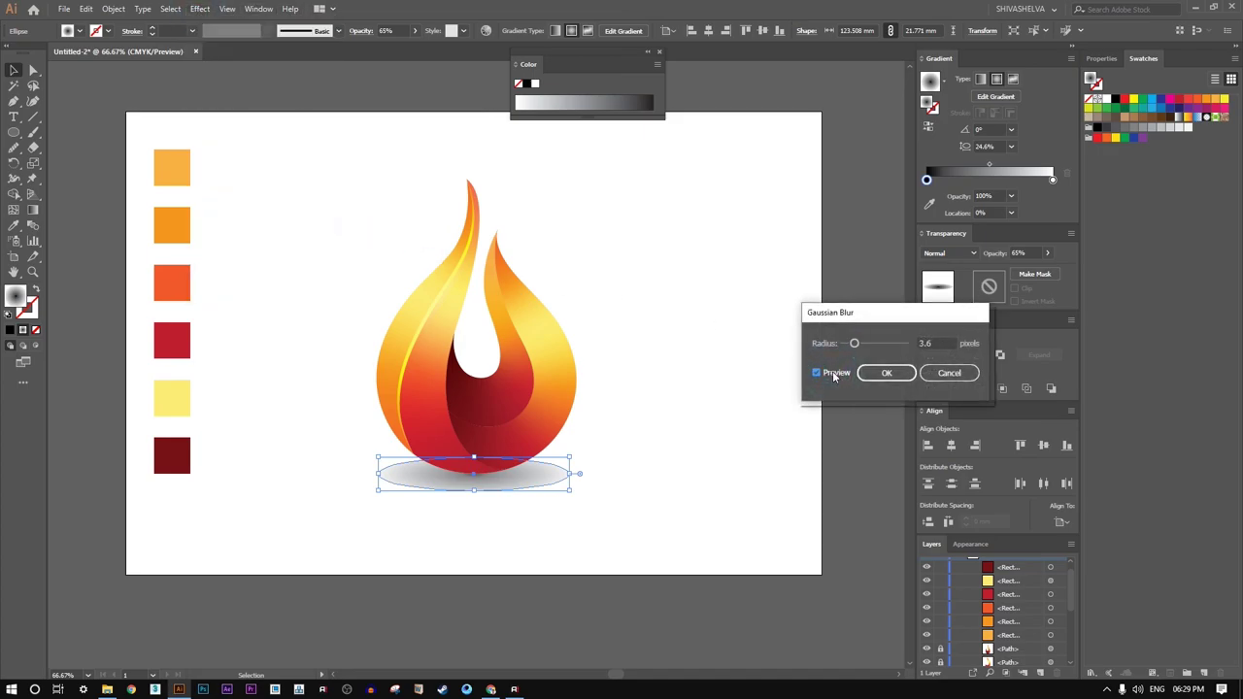
left_click(887, 373)
left_click(638, 310)
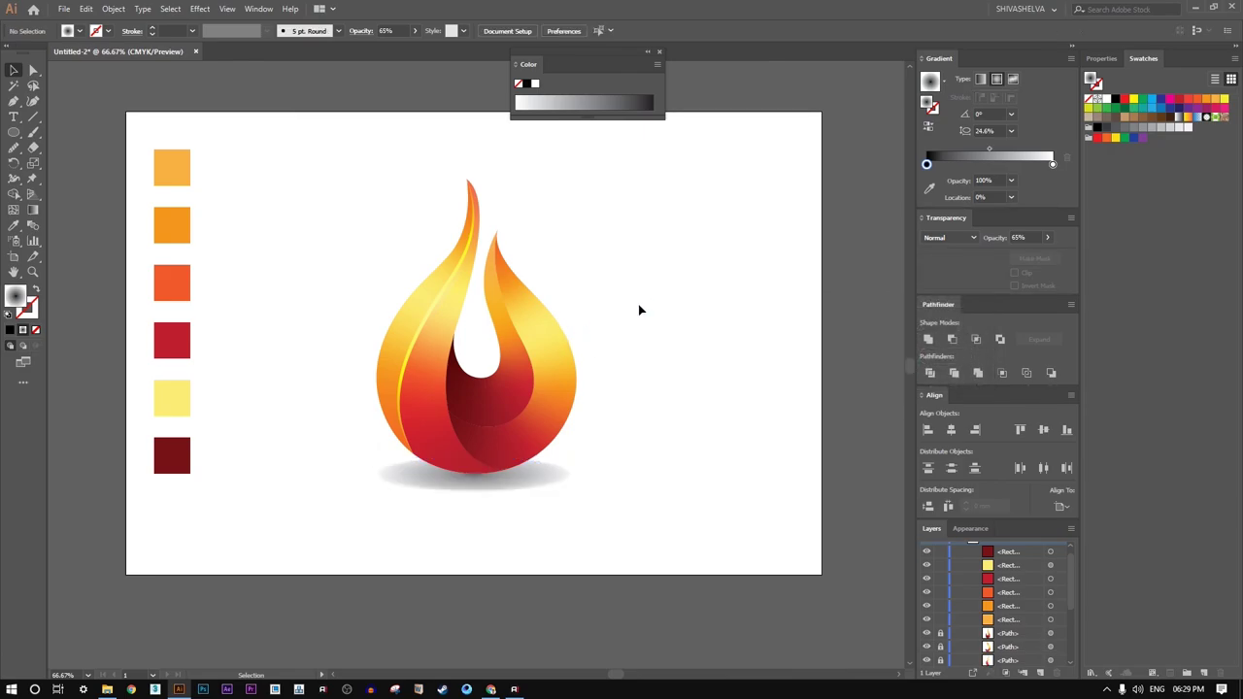